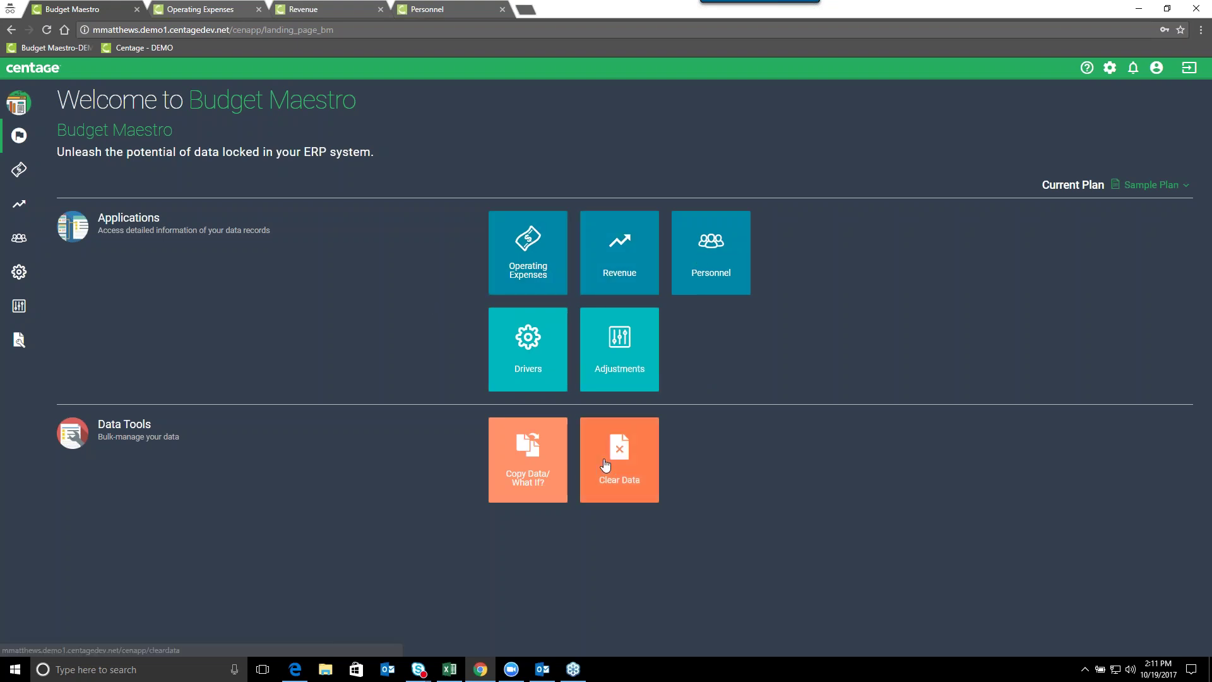
- Switch to the Analytics Maestro Reports workbook in Excel and look through the Income Statement, Dashboard, Dashboard 2 and Monthly Forecast sheets
left_click(25, 104)
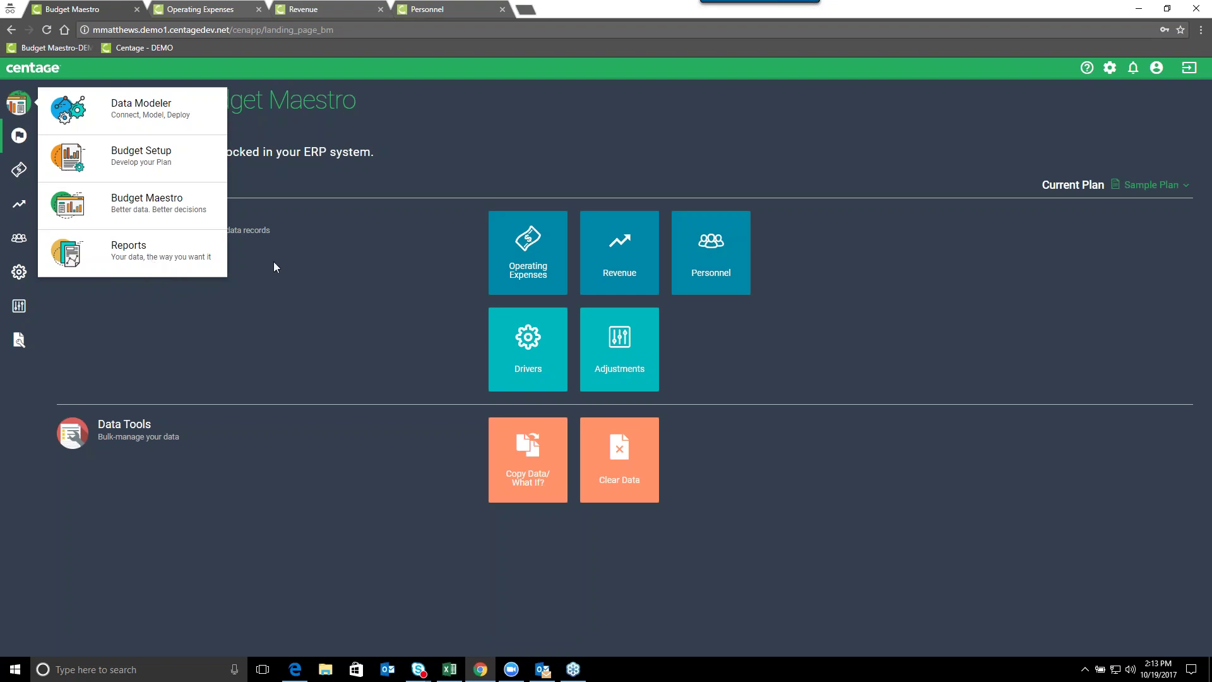
left_click(450, 669)
left_click(217, 634)
left_click(339, 633)
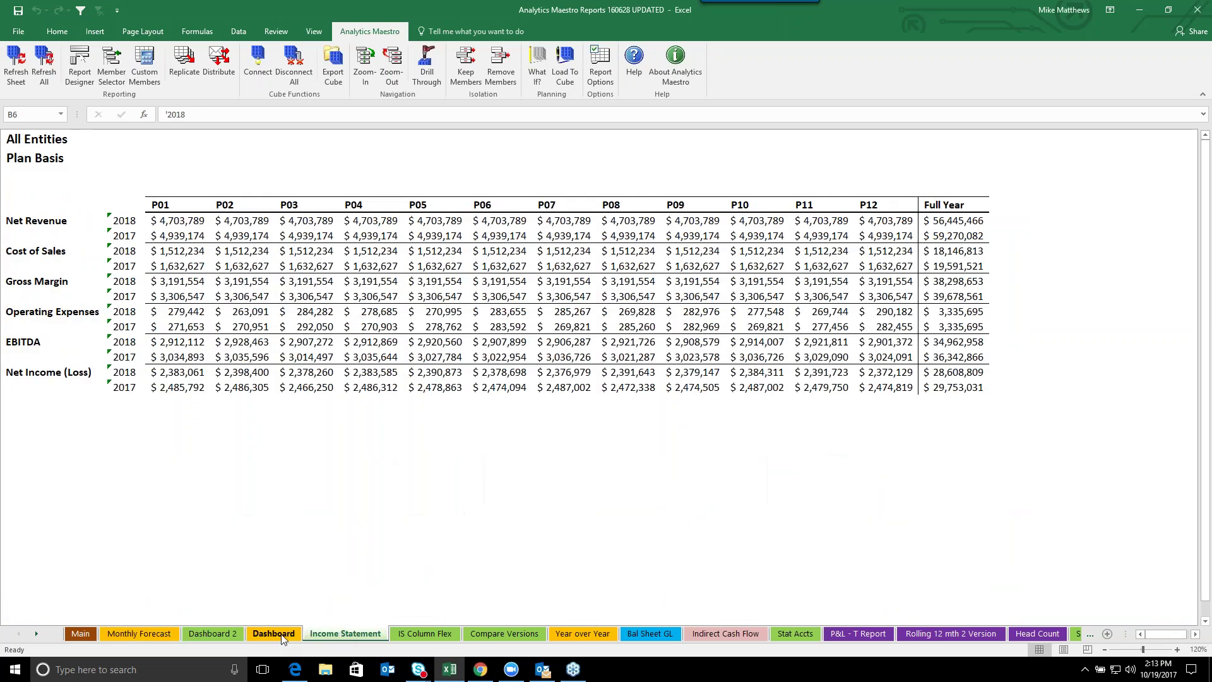
left_click(273, 634)
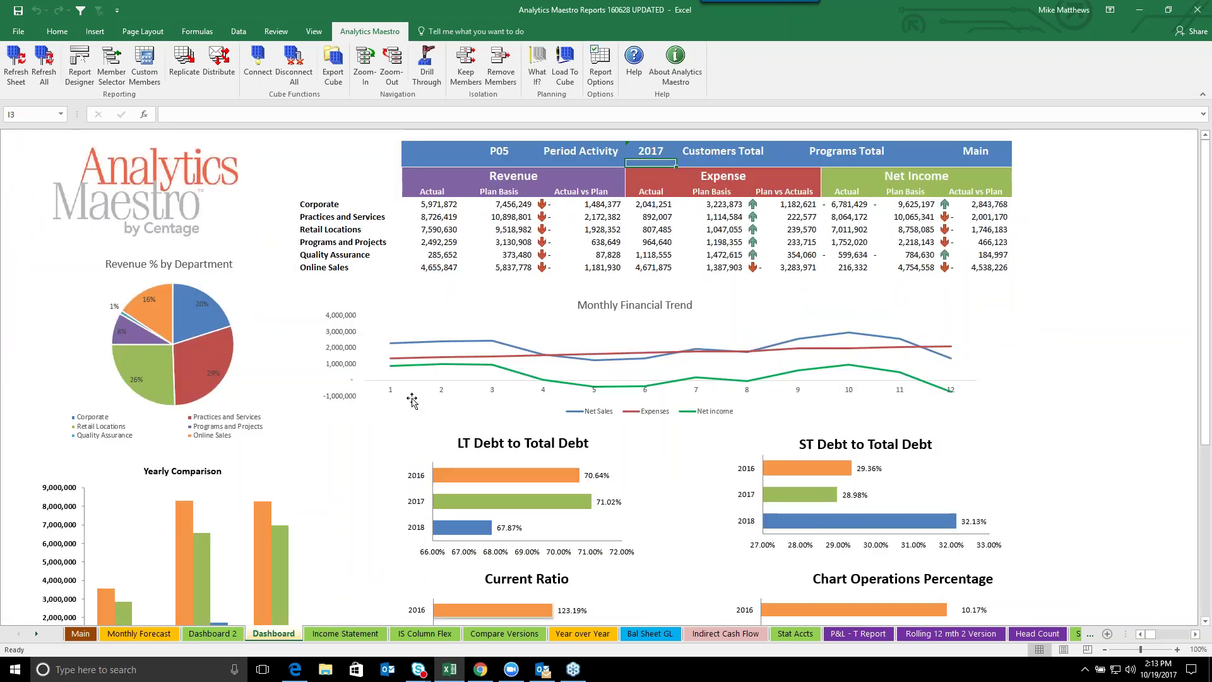
left_click(213, 633)
left_click(139, 633)
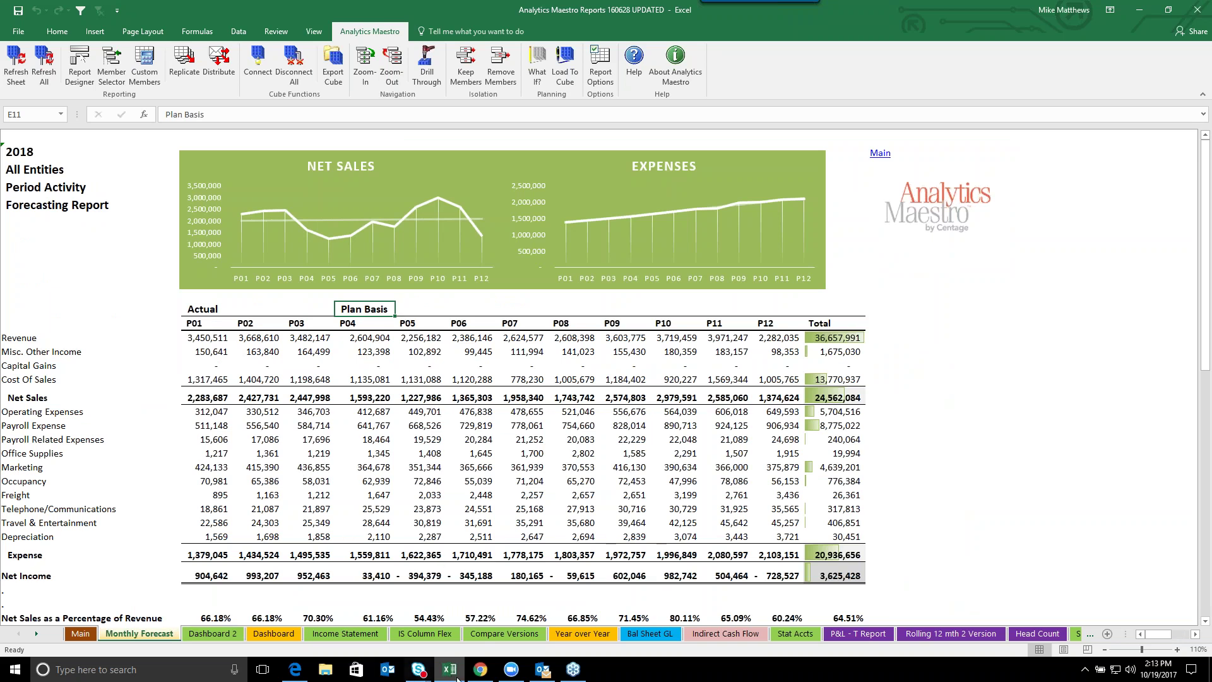
- Switch back to Budget Maestro in Chrome, bring up Operating Expenses and select Administration as the department filter
left_click(478, 671)
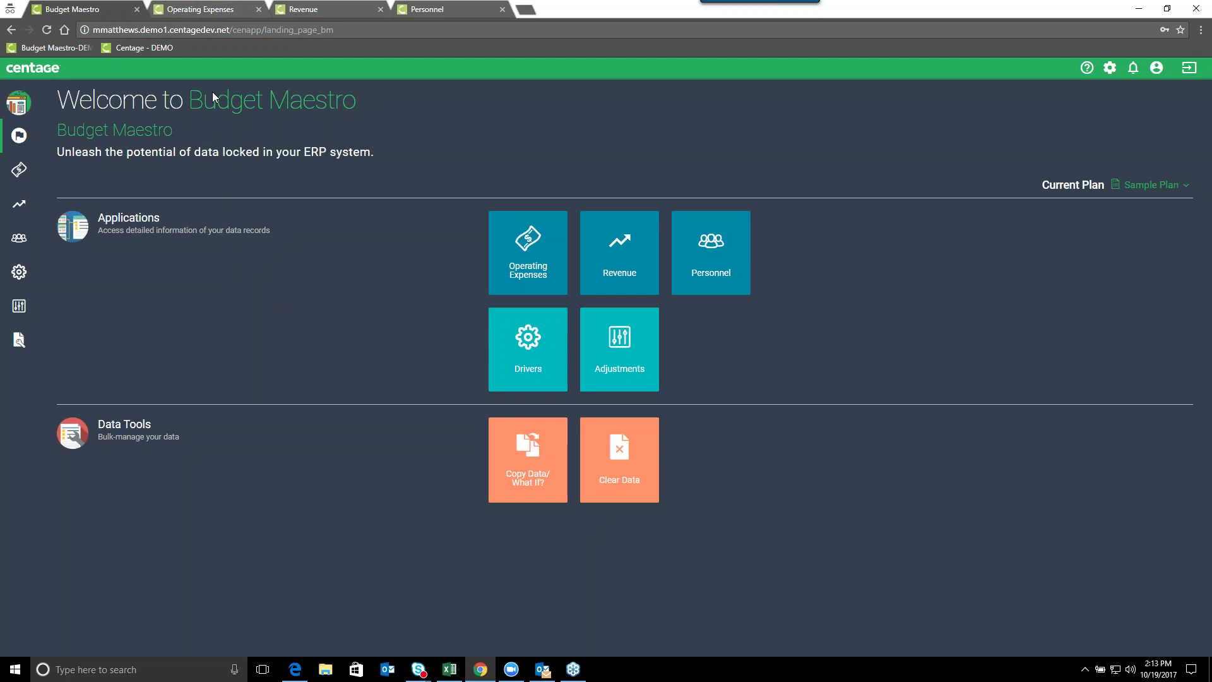
left_click(193, 12)
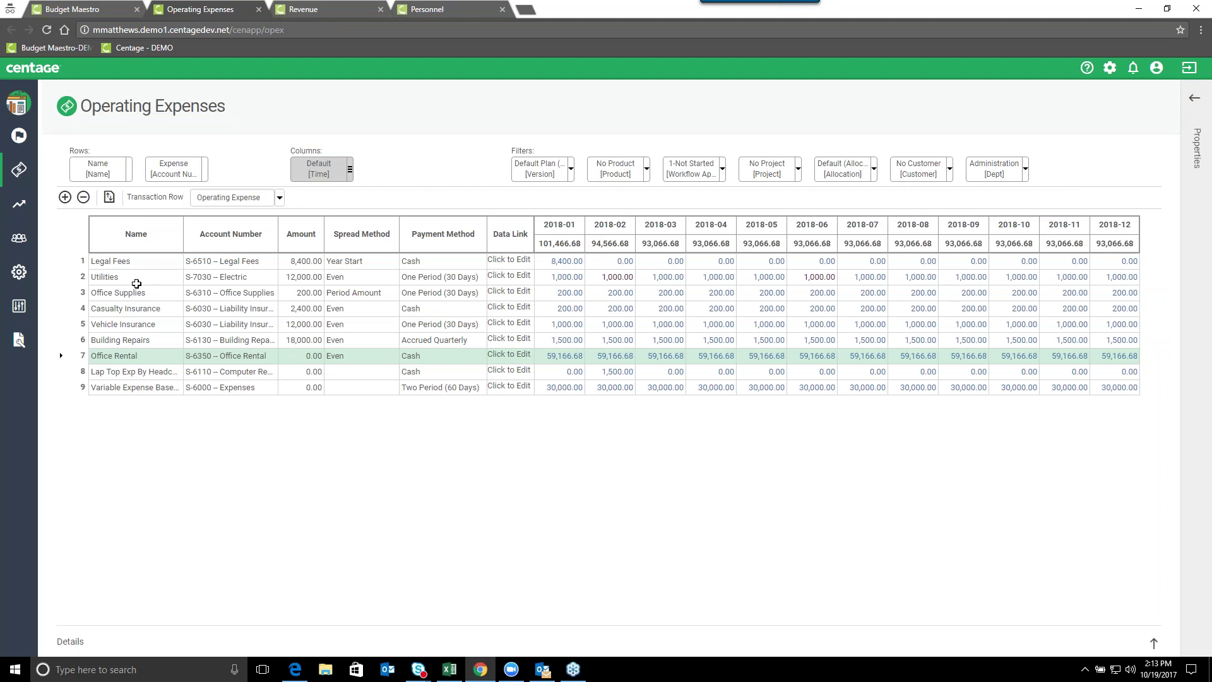
left_click(121, 308)
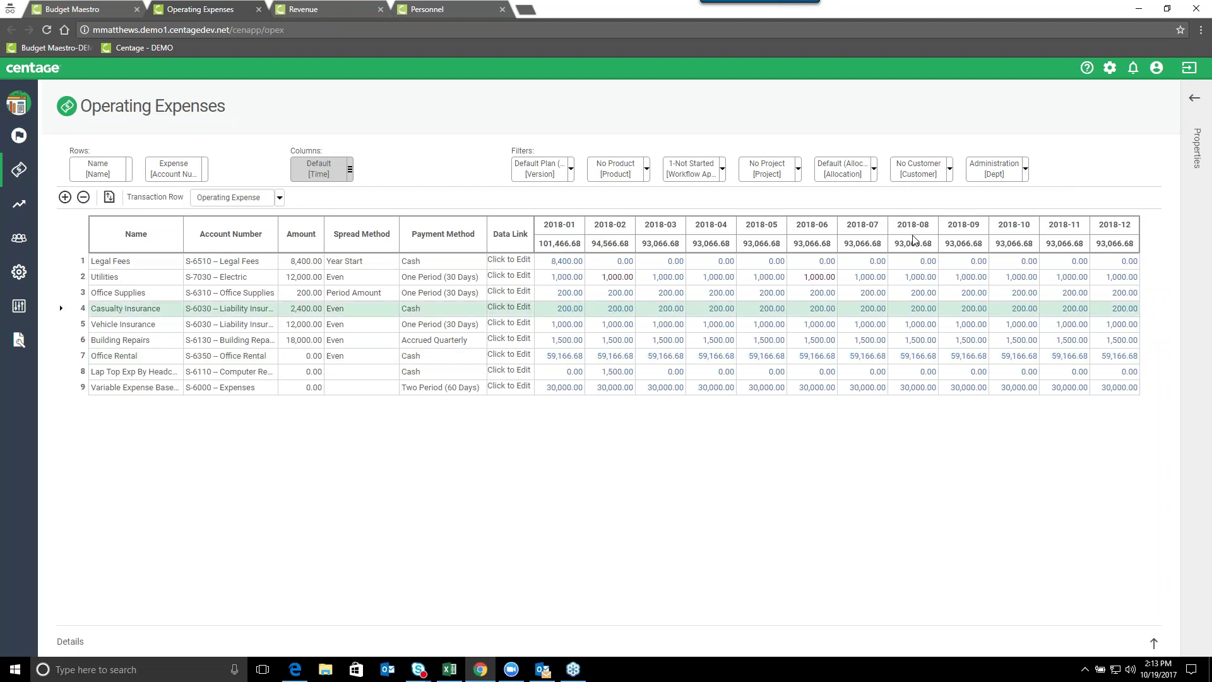
left_click(1026, 177)
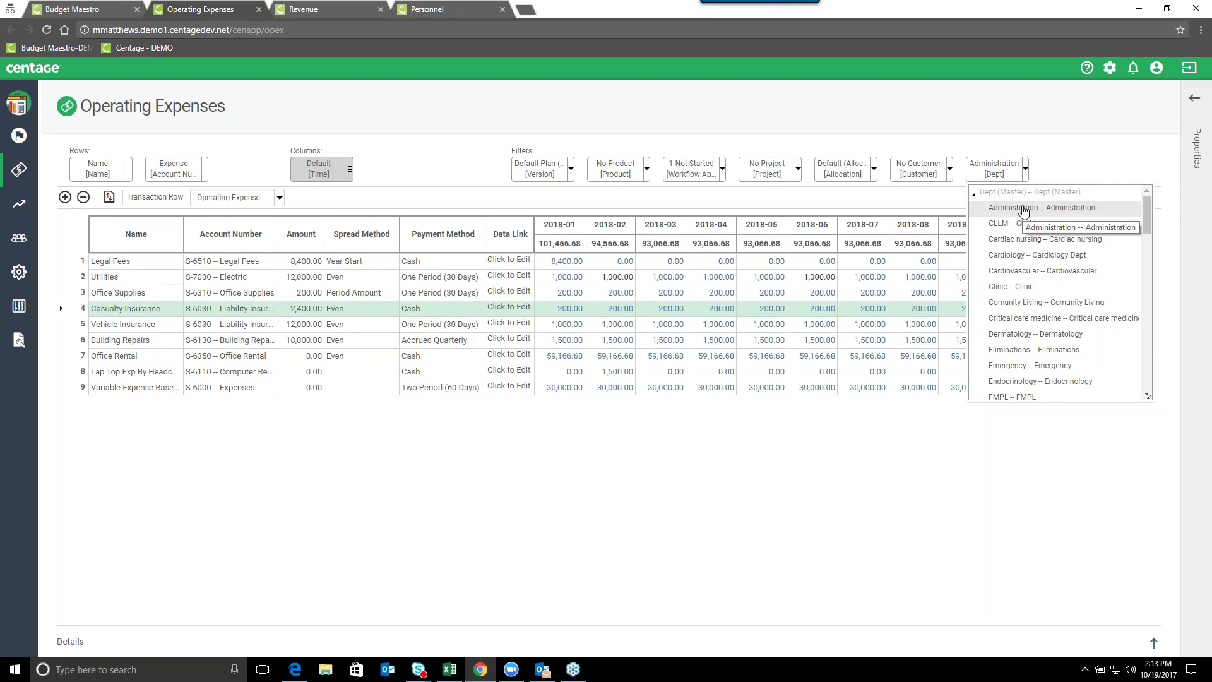
left_click(1023, 211)
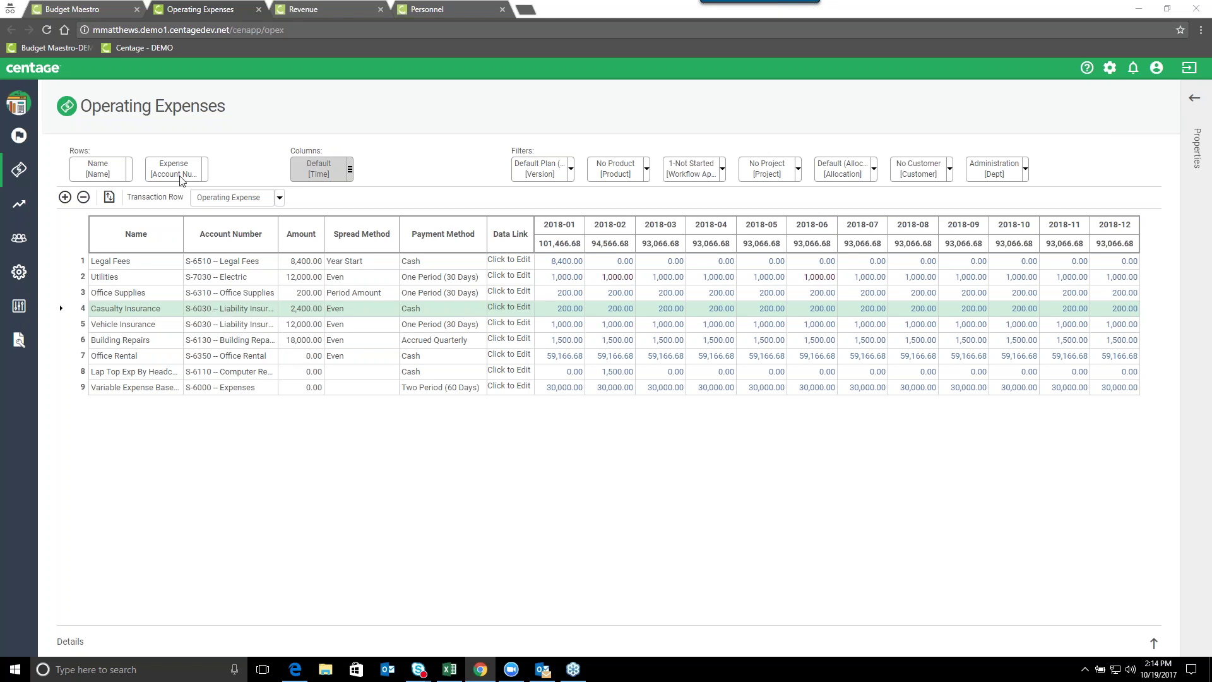
- Move the Account Number dimension from the rows to the filters and back to the rows
left_click_drag(177, 172, 1072, 165)
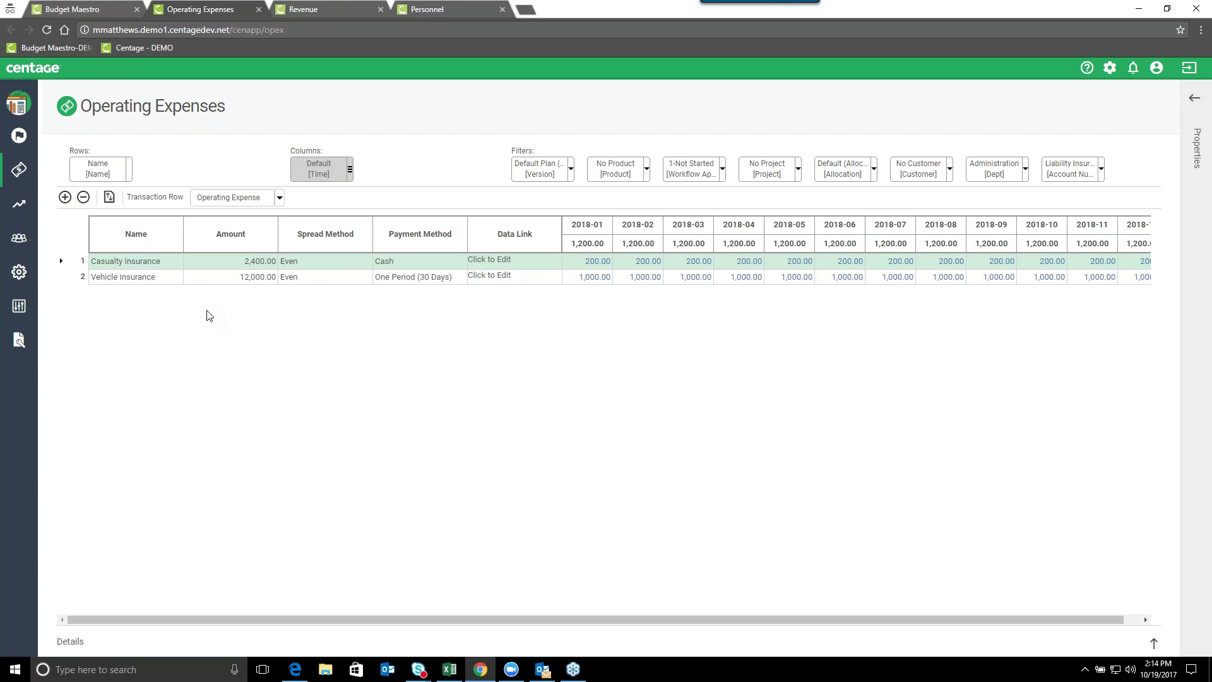
left_click_drag(1065, 170, 175, 165)
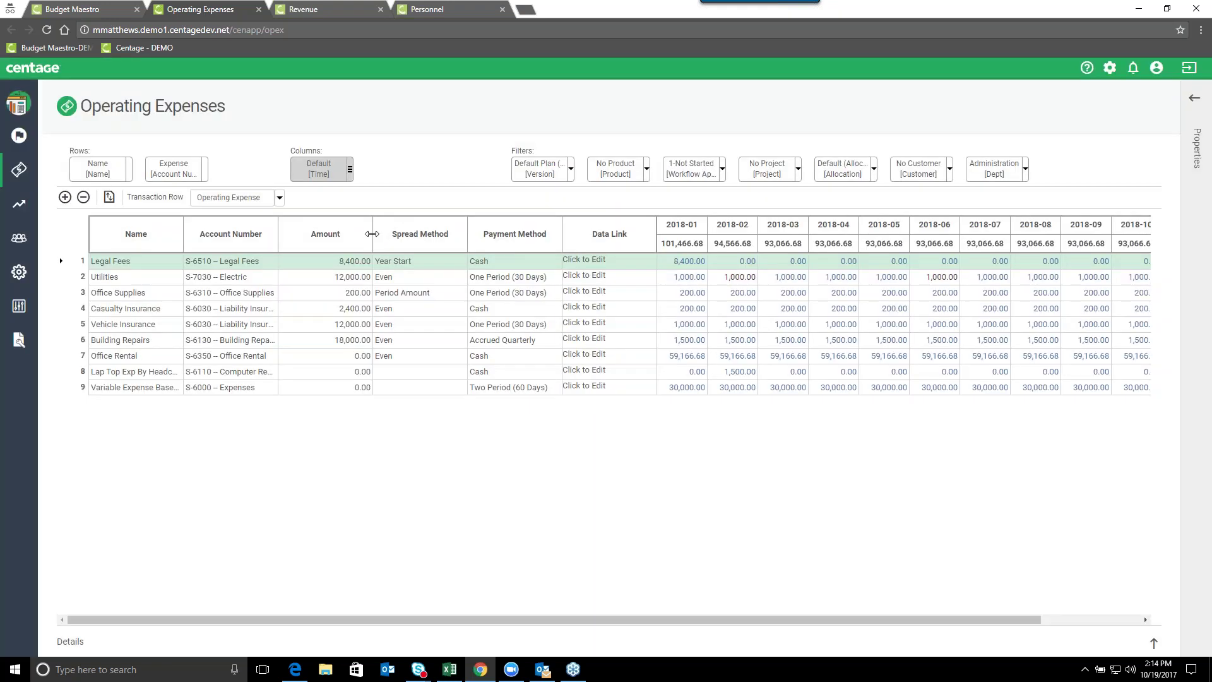
- Narrow the Amount, Spread Method and Data Link columns so that all twelve 2018 months fit in the grid
left_click_drag(372, 233, 321, 234)
left_click_drag(422, 231, 395, 231)
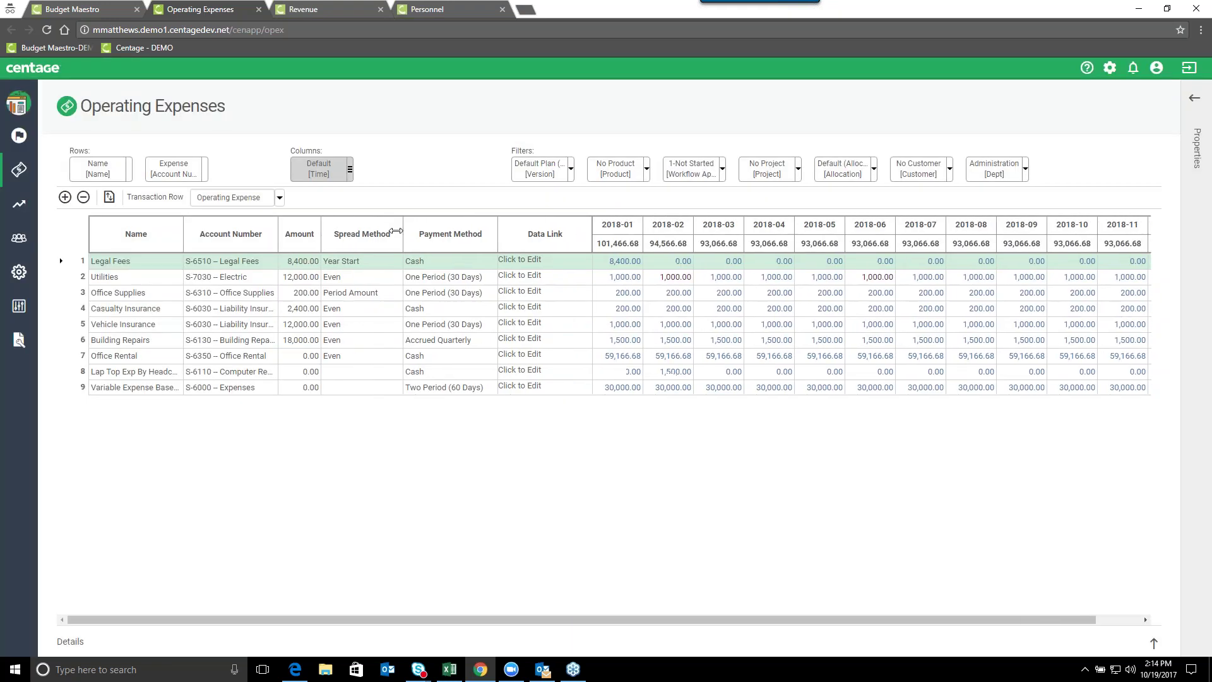
left_click_drag(575, 228, 540, 229)
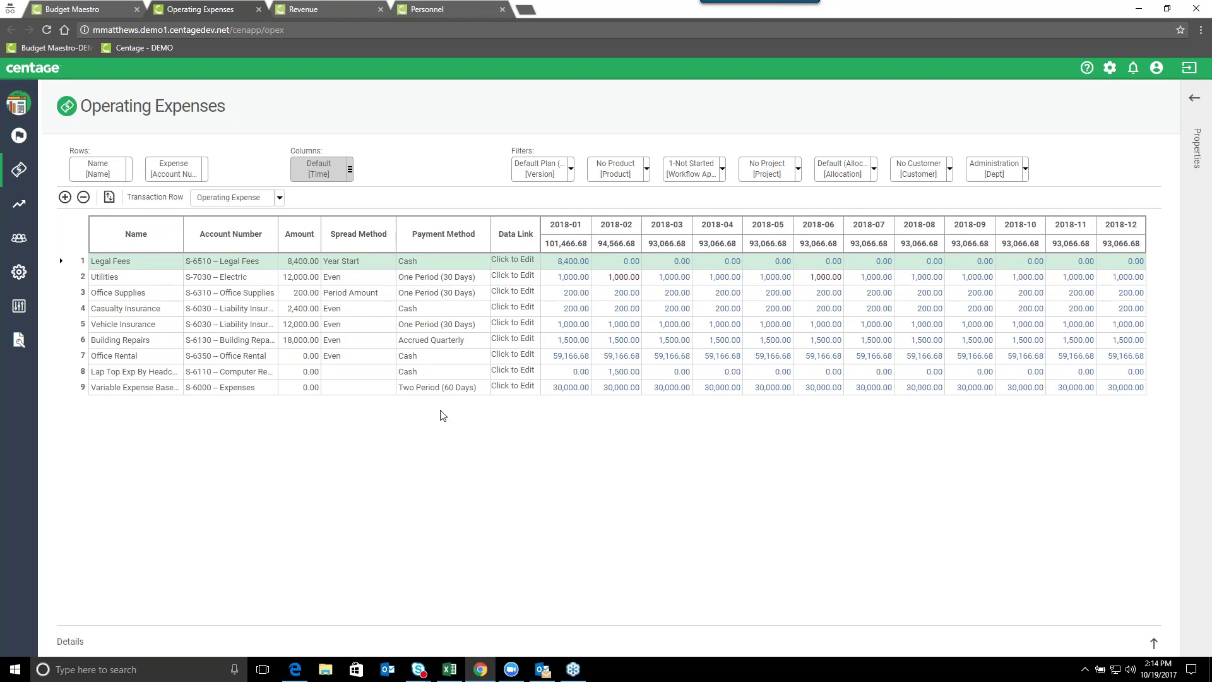
- Examine the Office Supplies and Utilities expense lines and the spread methods available for Utilities
left_click(570, 294)
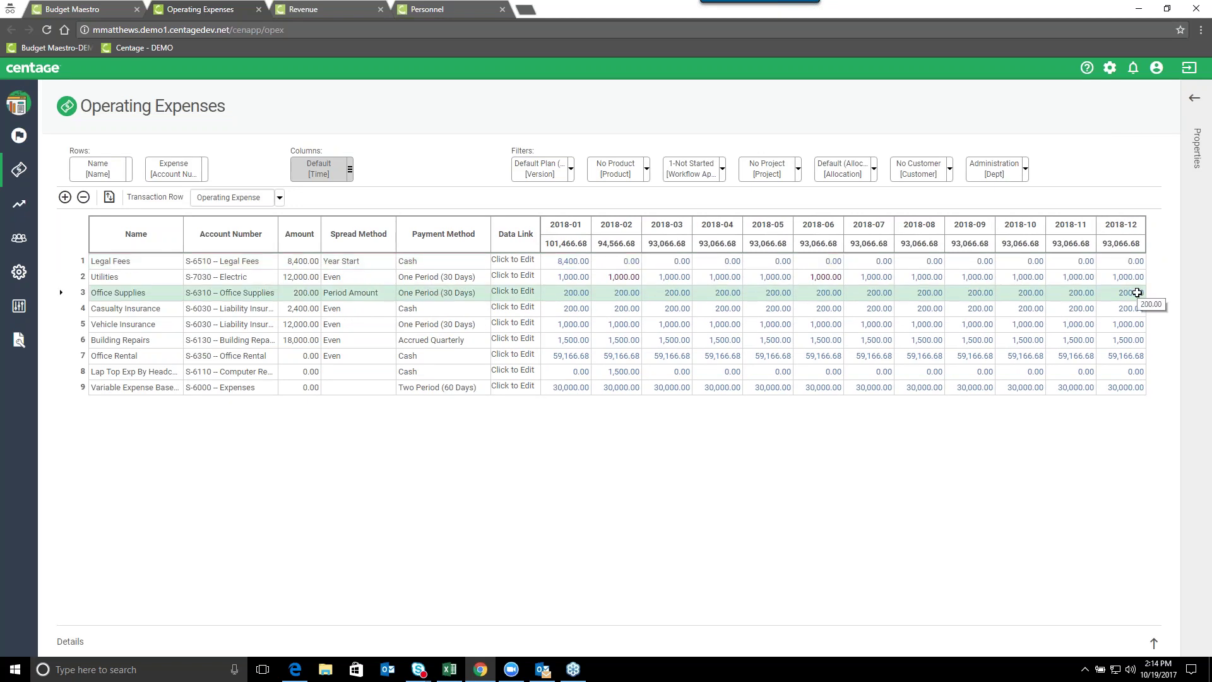
left_click(87, 279)
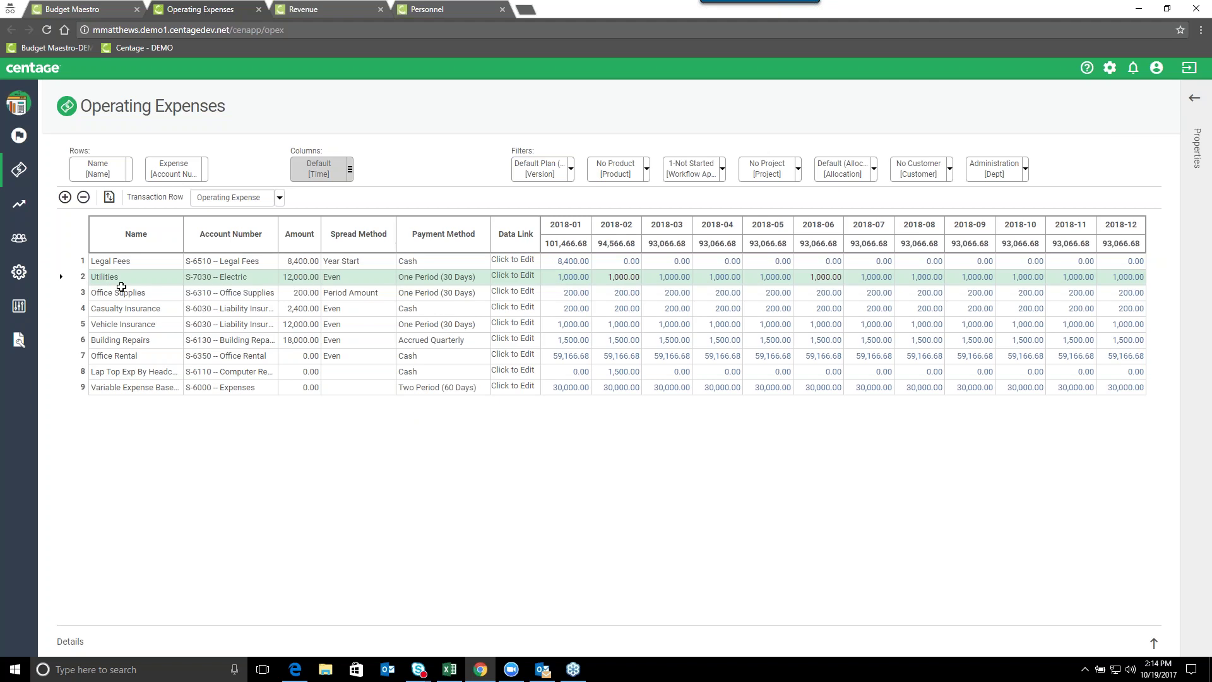
left_click(299, 278)
left_click(365, 281)
left_click(365, 281)
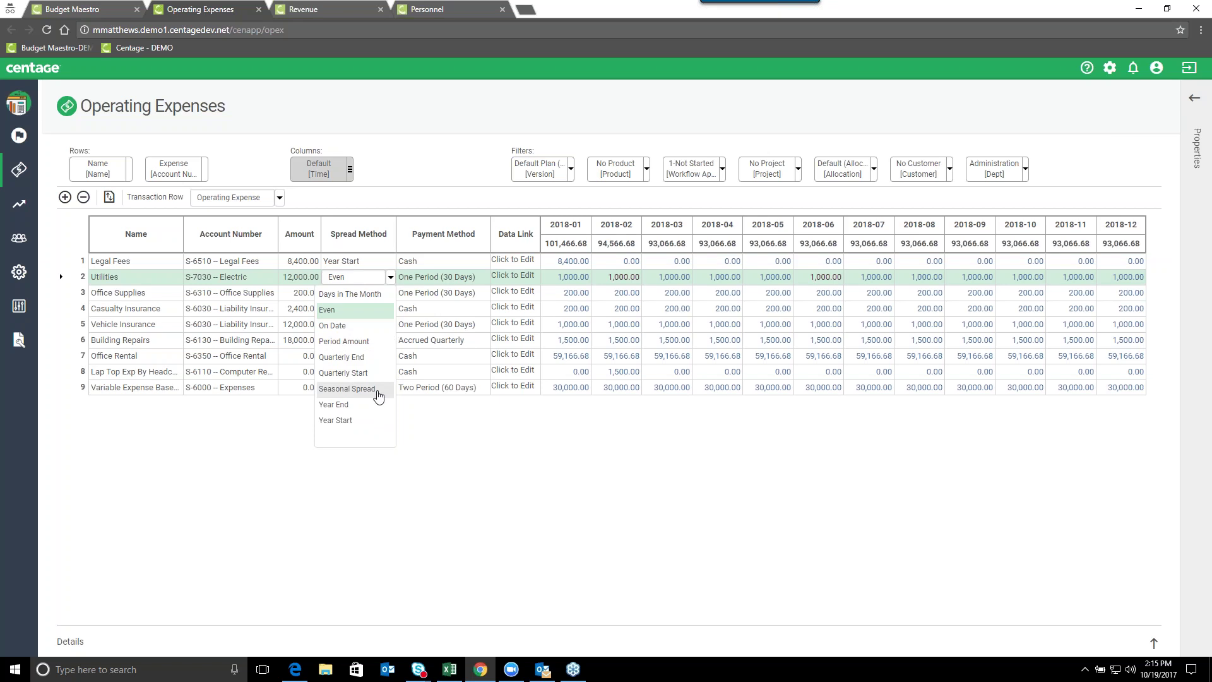
left_click(391, 278)
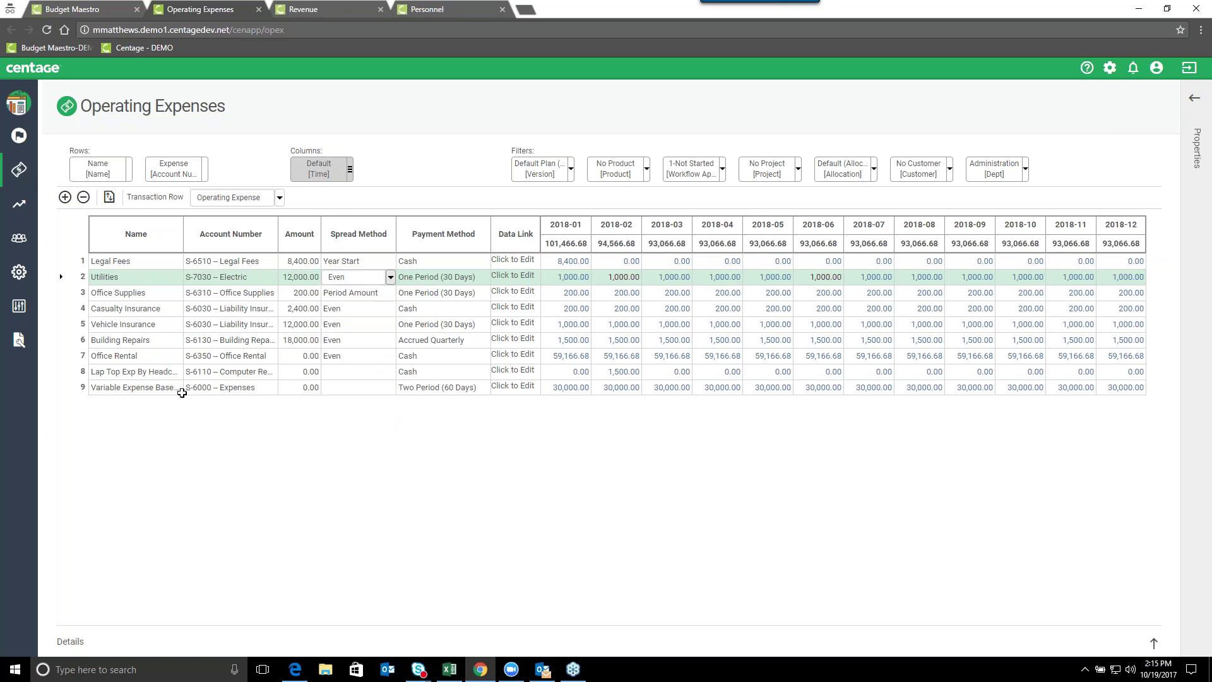
- Inspect the data link formula behind the Office Rental expense and leave its definition without applying changes
left_click(116, 357)
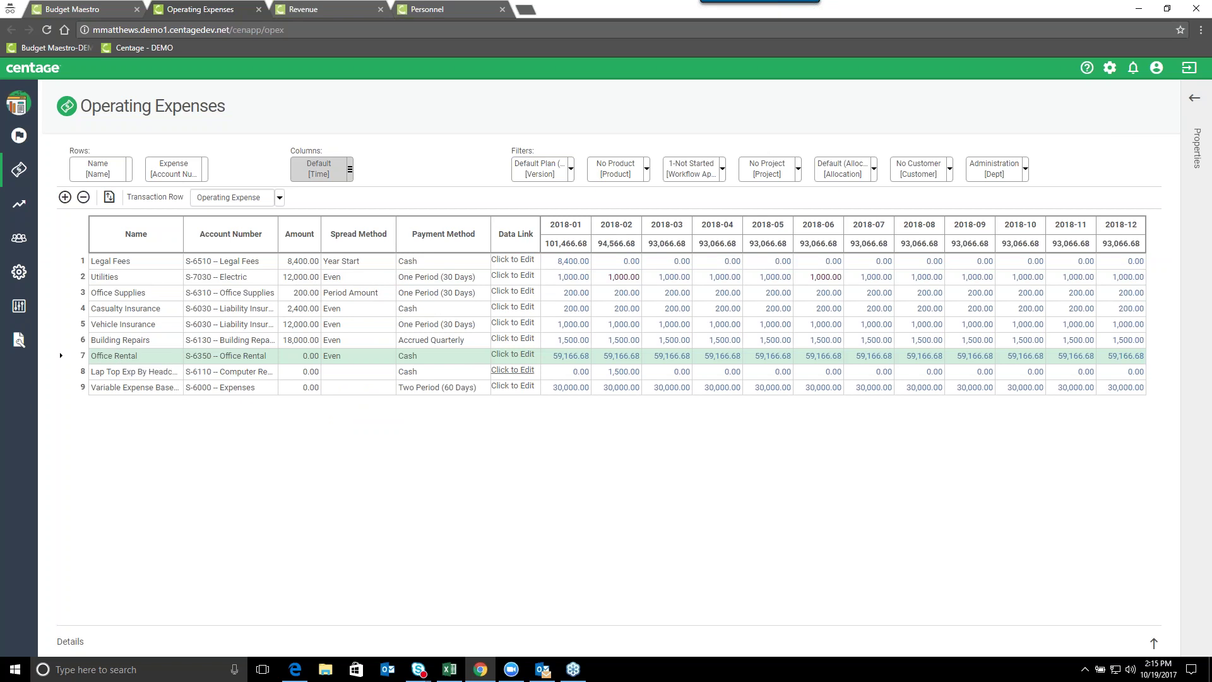
left_click(513, 357)
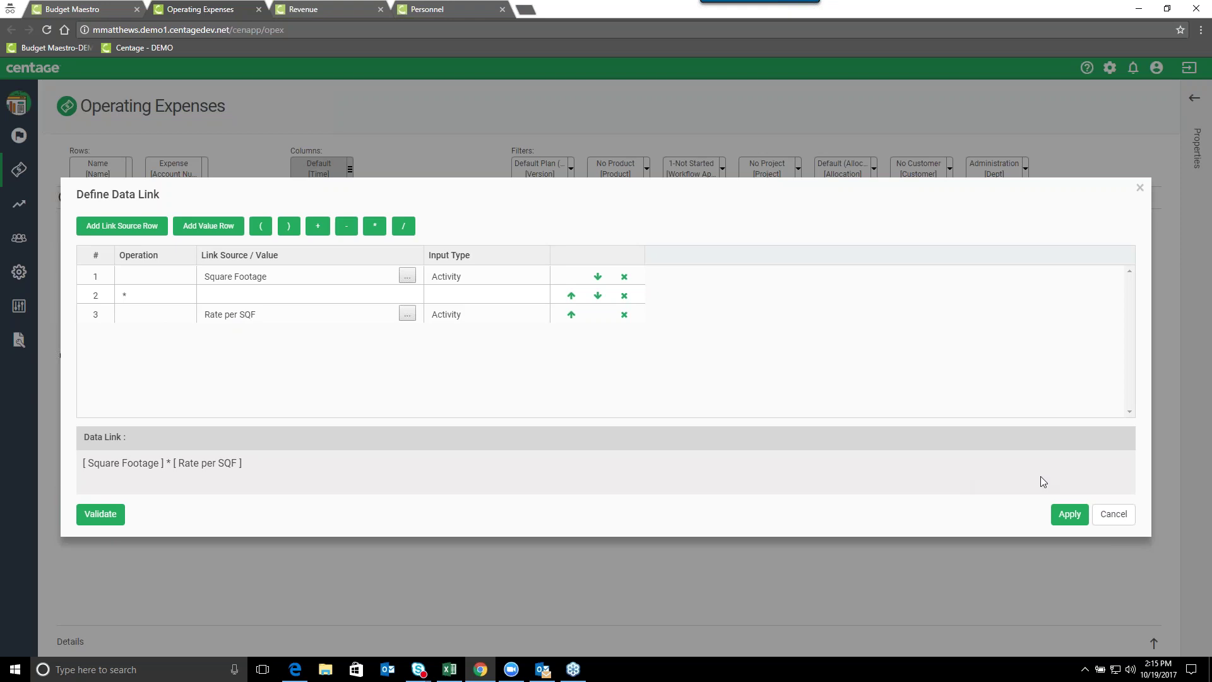
left_click(1113, 513)
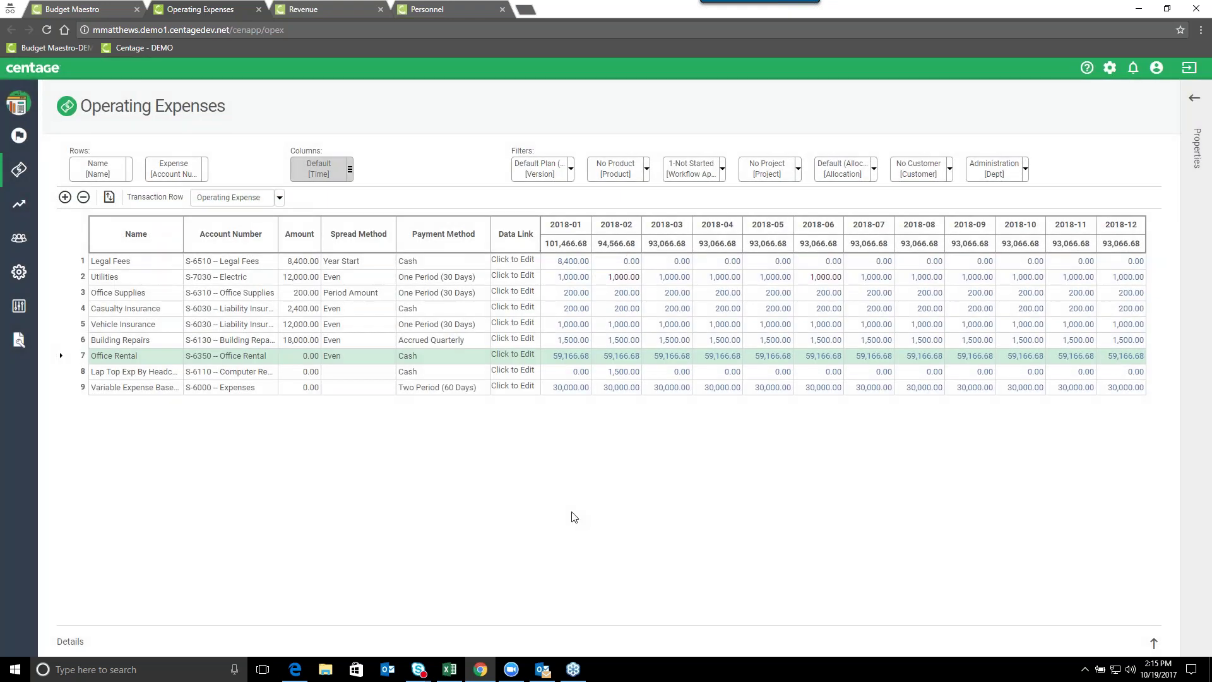
- Review the P&L and balance sheet transaction details for Utilities, Building Repairs and Legal Fees, and collapse the details
left_click(1153, 643)
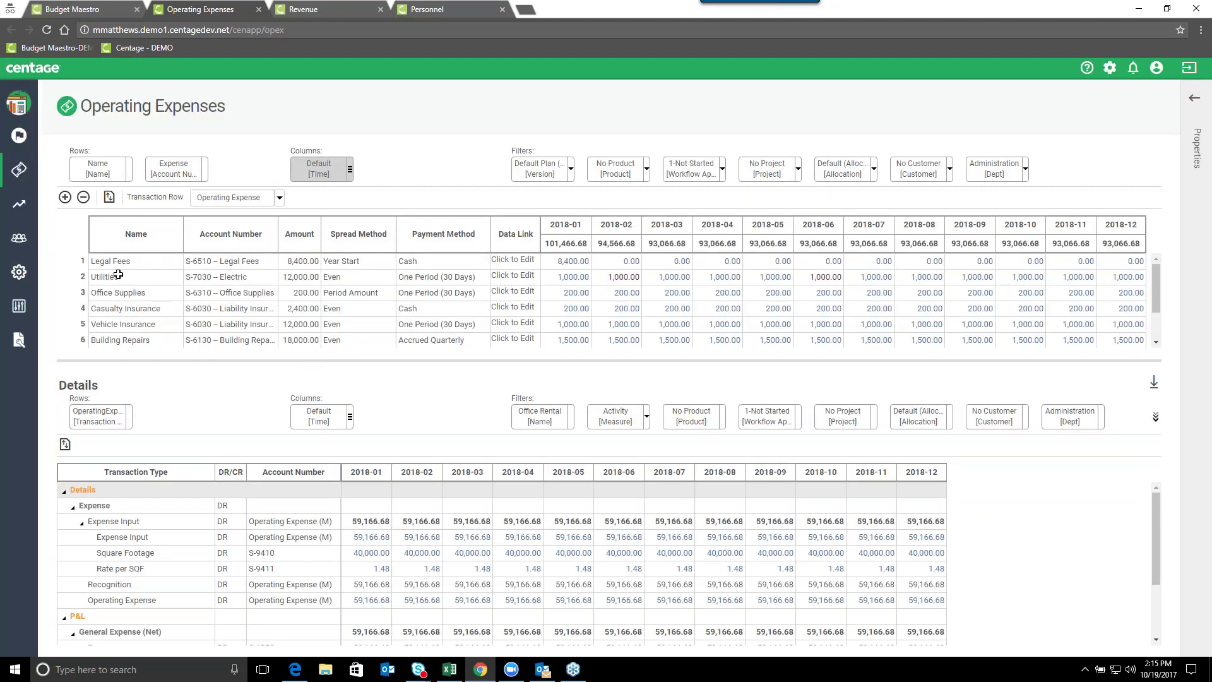
left_click(120, 278)
scroll(96, 486, "down", 3)
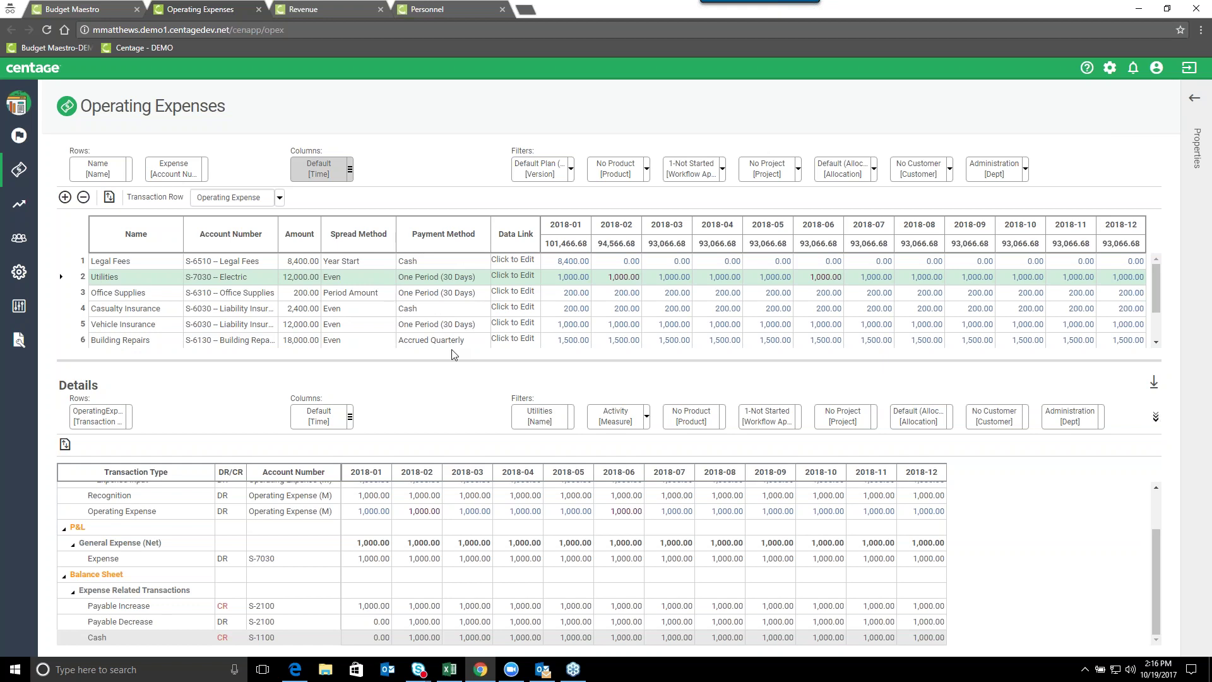
left_click(82, 343)
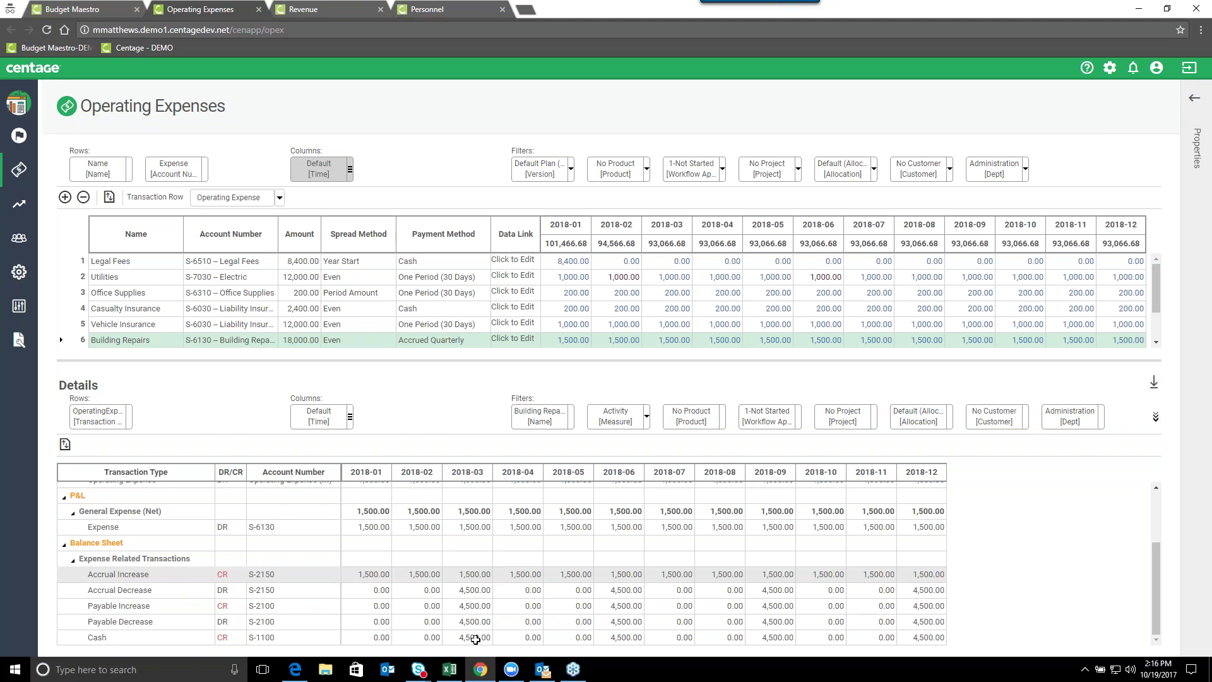
left_click(88, 261)
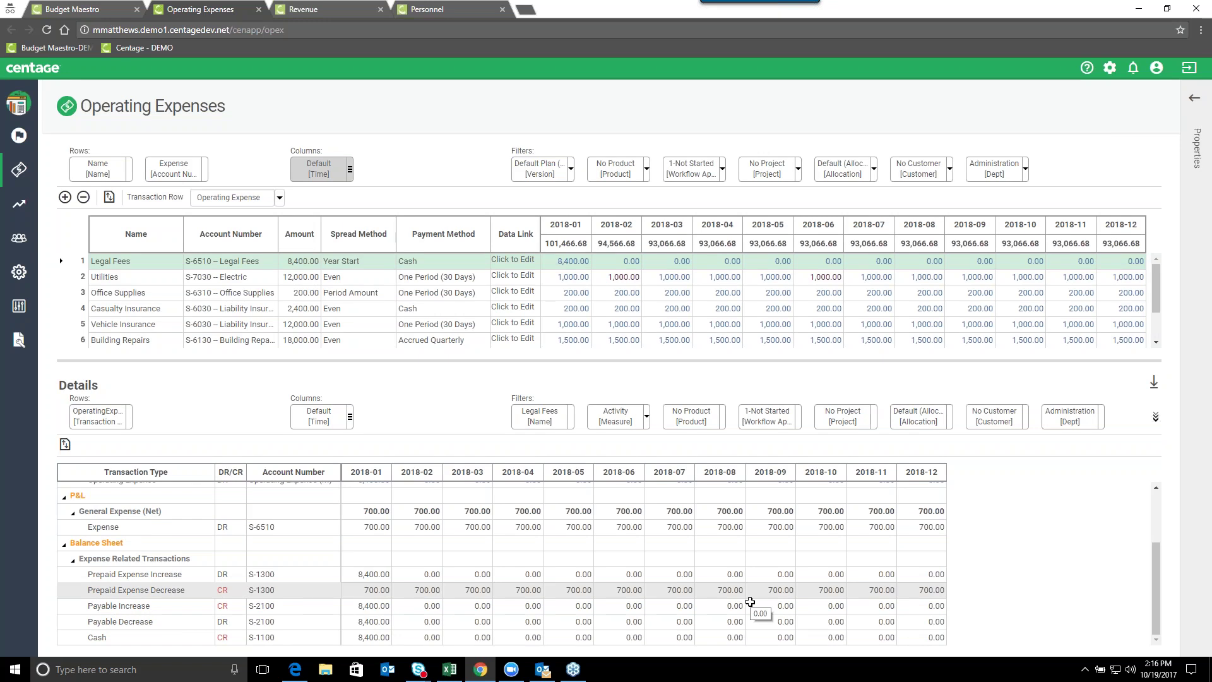
left_click(1155, 416)
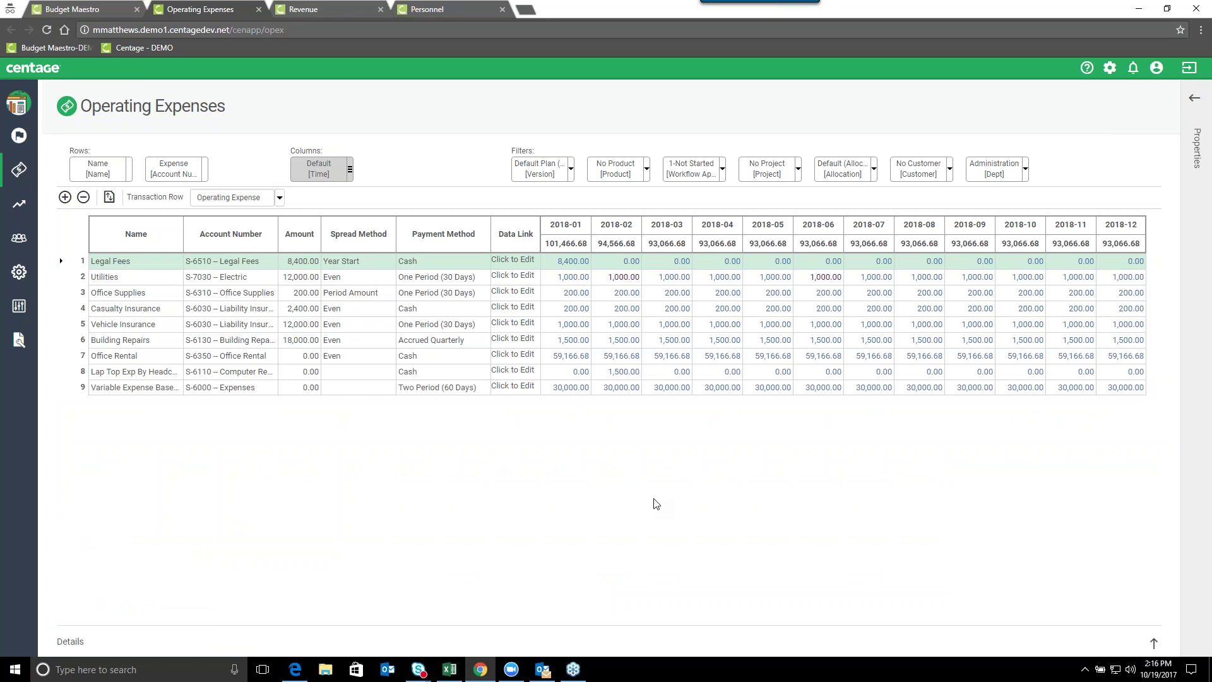
- Change the time columns to the 2 Year Forecast and examine the 2019 months
left_click(350, 177)
double_click(415, 334)
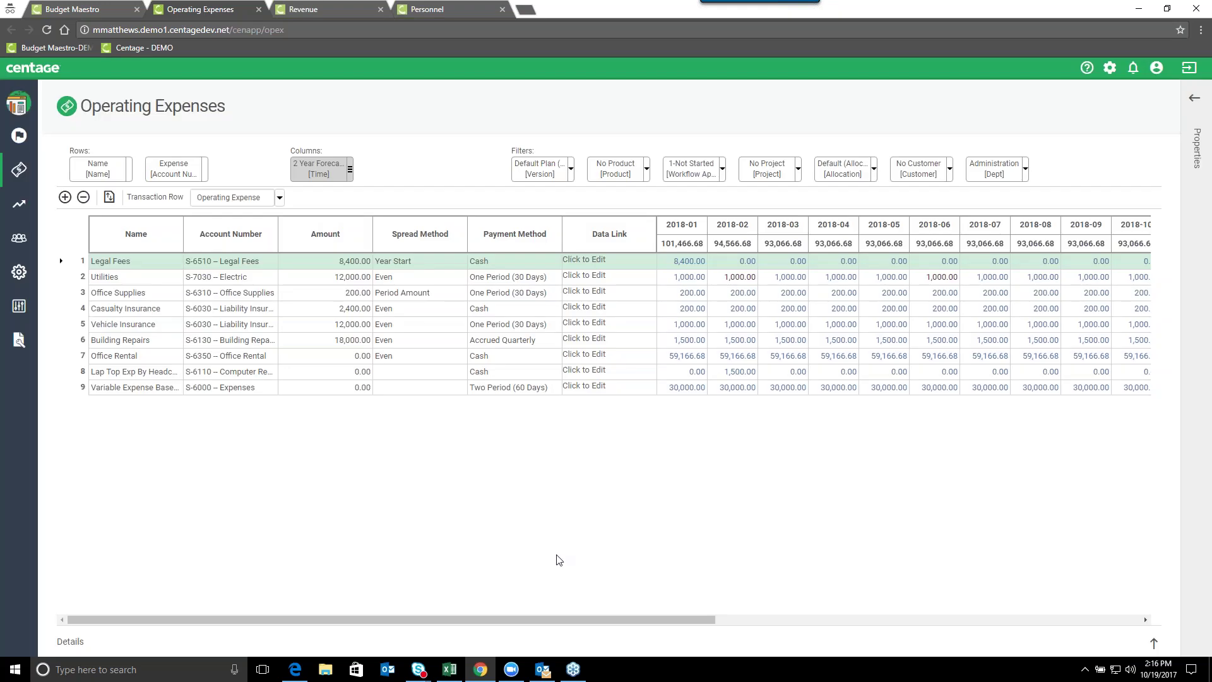
left_click_drag(571, 617, 905, 632)
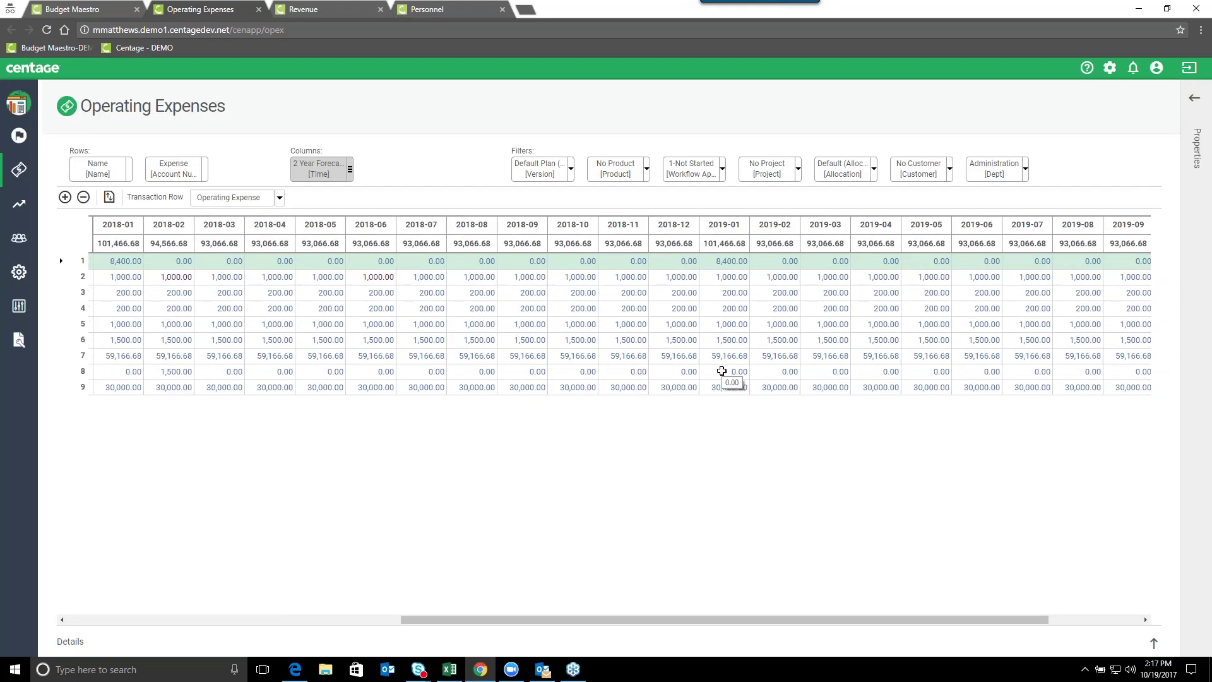
- Set the time columns of Operating Expenses back to the Default view
left_click(349, 169)
left_click(421, 206)
double_click(419, 270)
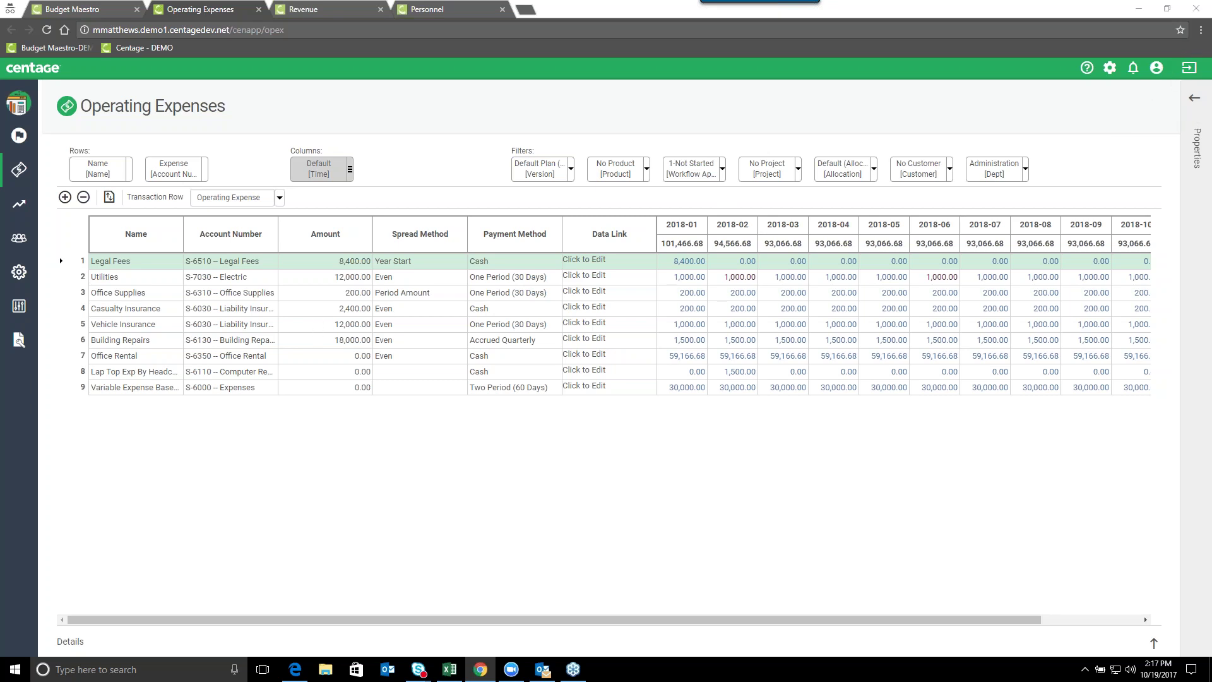
- Bring up the Revenue page, collapse its details and widen the Name column to fit the full names
left_click(309, 12)
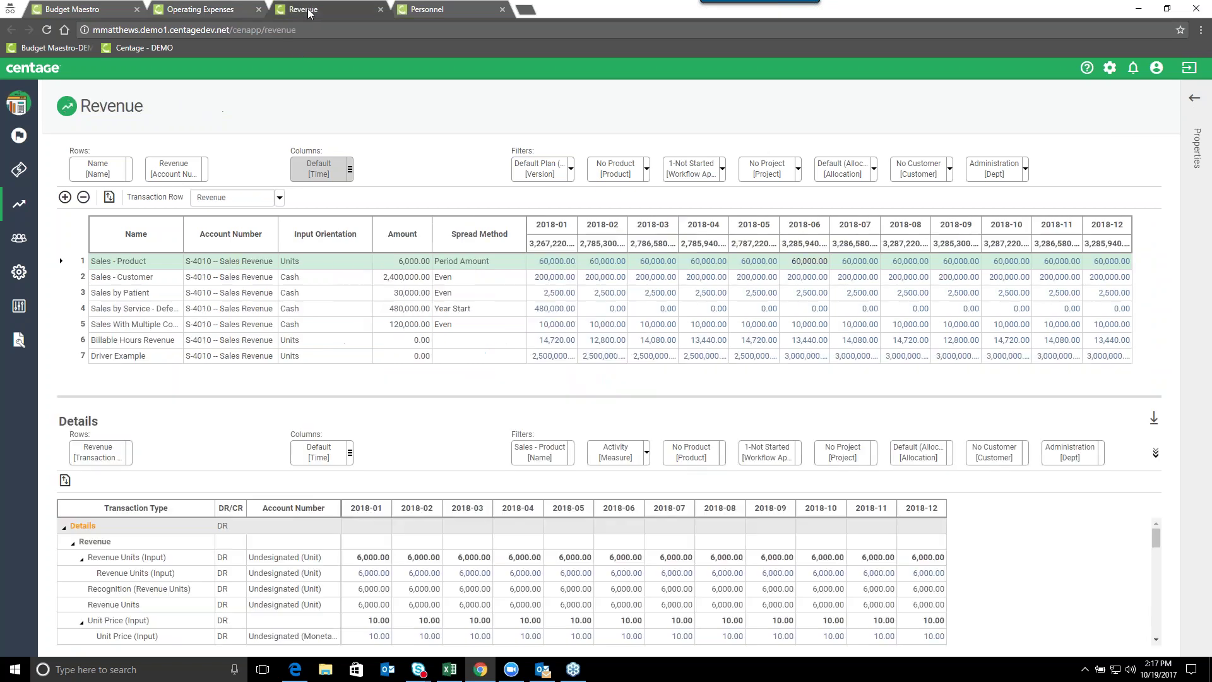
left_click(1154, 421)
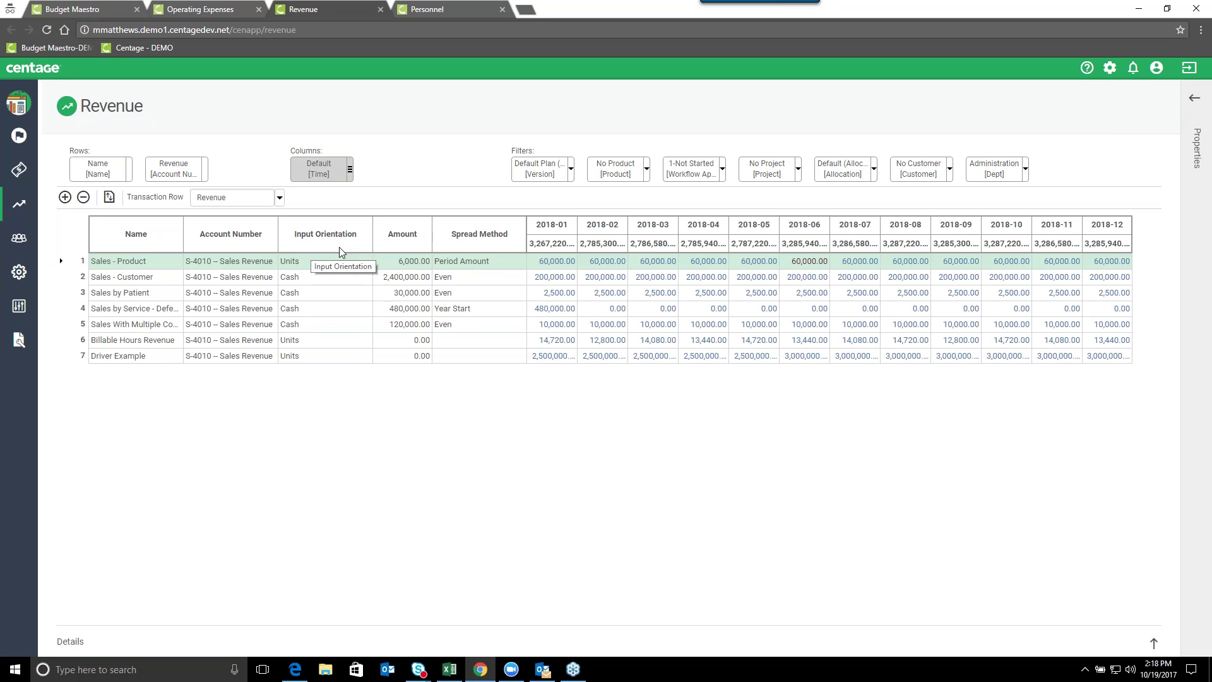
left_click_drag(183, 236, 197, 236)
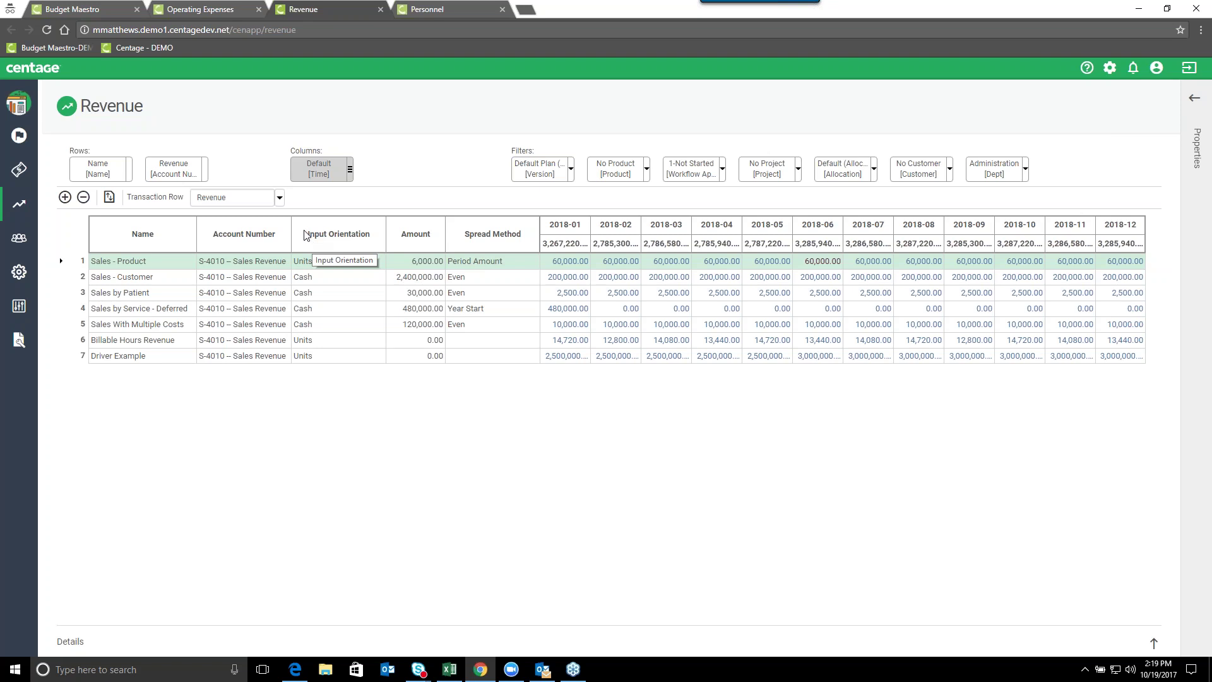
- Move the Product, Project and Customer dimensions from the filters to the rows of the Revenue grid
left_click_drag(630, 177, 256, 171)
left_click_drag(690, 169, 253, 168)
left_click_drag(767, 169, 262, 169)
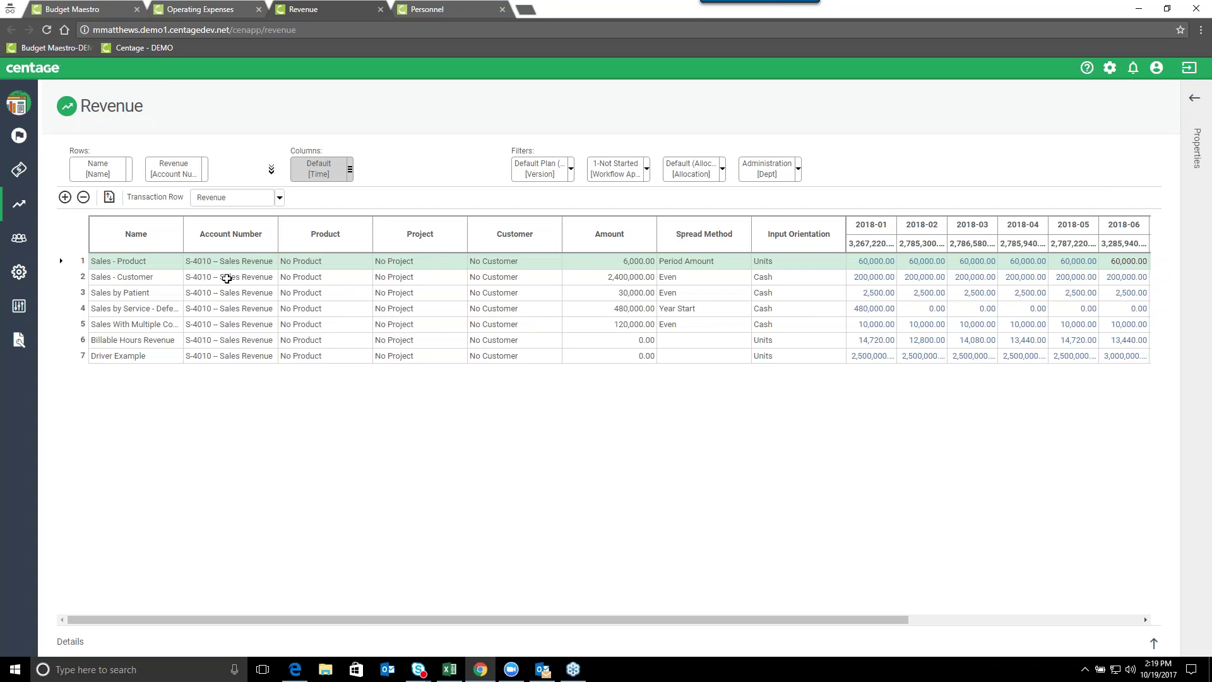
- Filter the Revenue grid to the Sales department and examine its monthly amounts through 2018-12
left_click(797, 168)
scroll(817, 296, "down", 5)
scroll(818, 297, "down", 10)
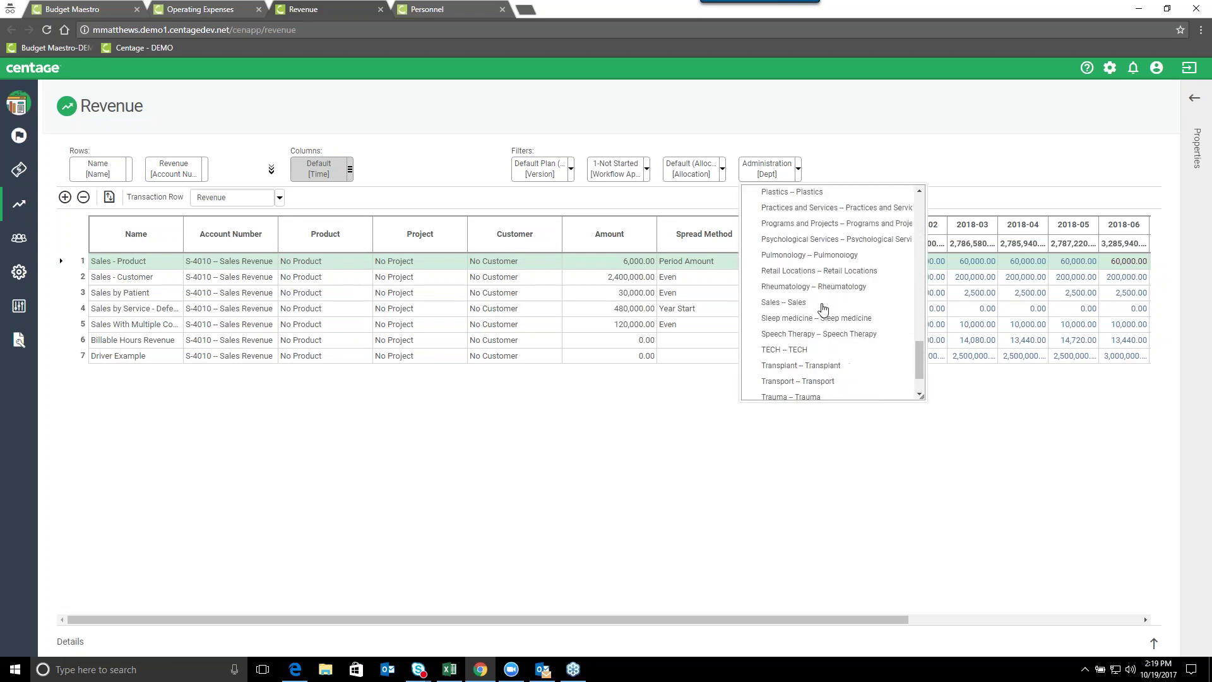
left_click(785, 249)
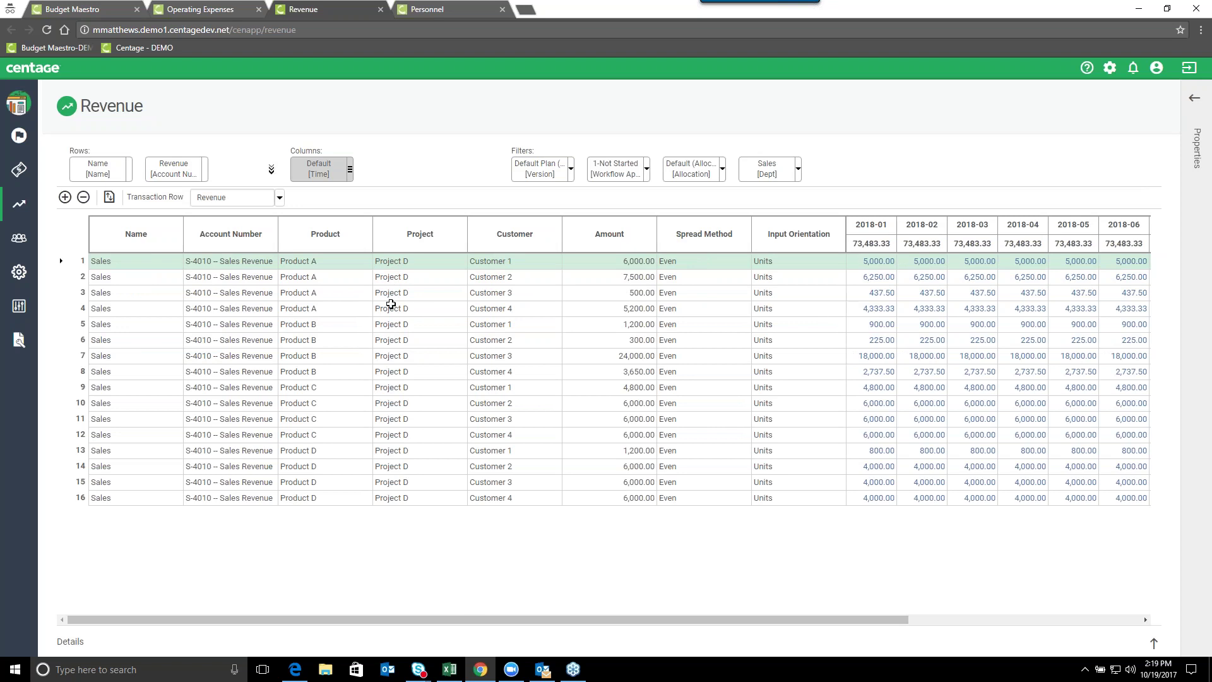
left_click_drag(495, 625, 726, 624)
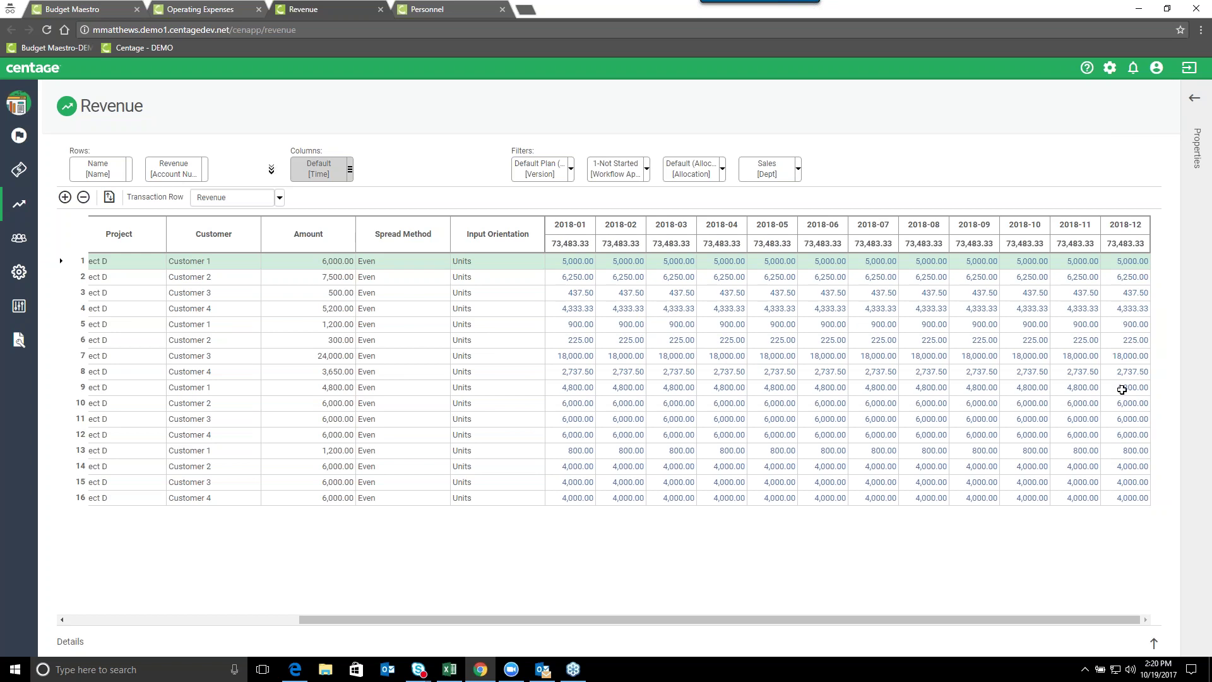
- Show Revenue Units (Input) as the transaction row of the Revenue grid, followed by Unit Price (Input)
left_click(279, 199)
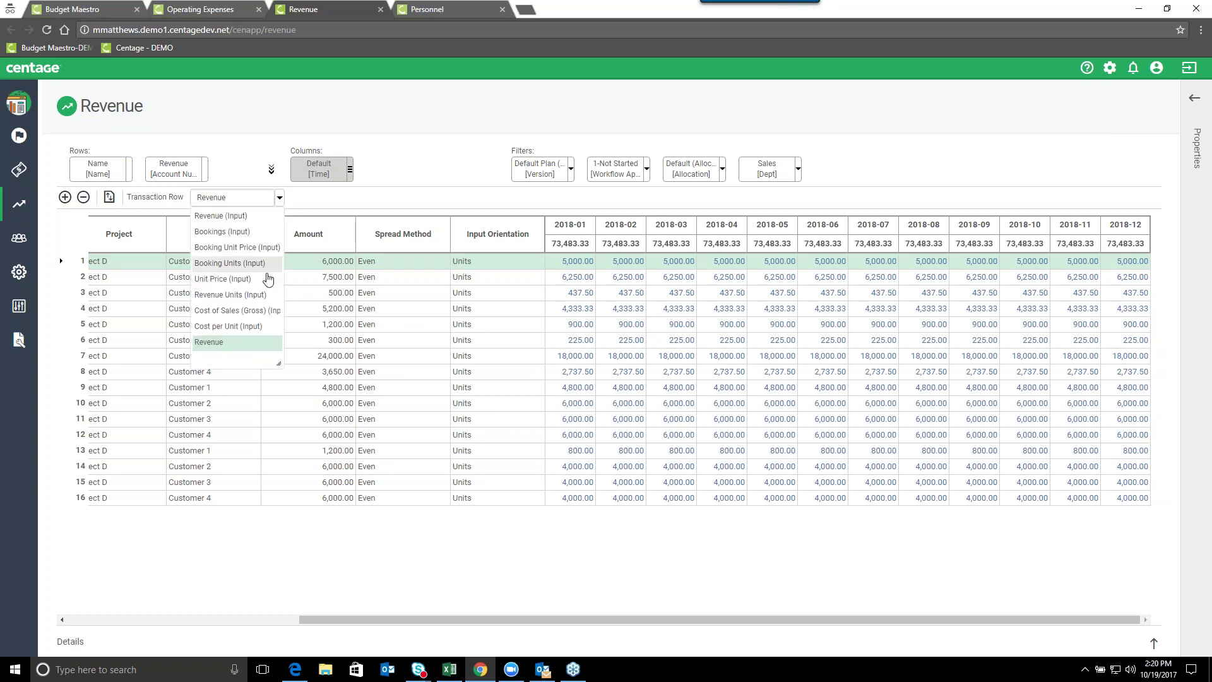
left_click(246, 295)
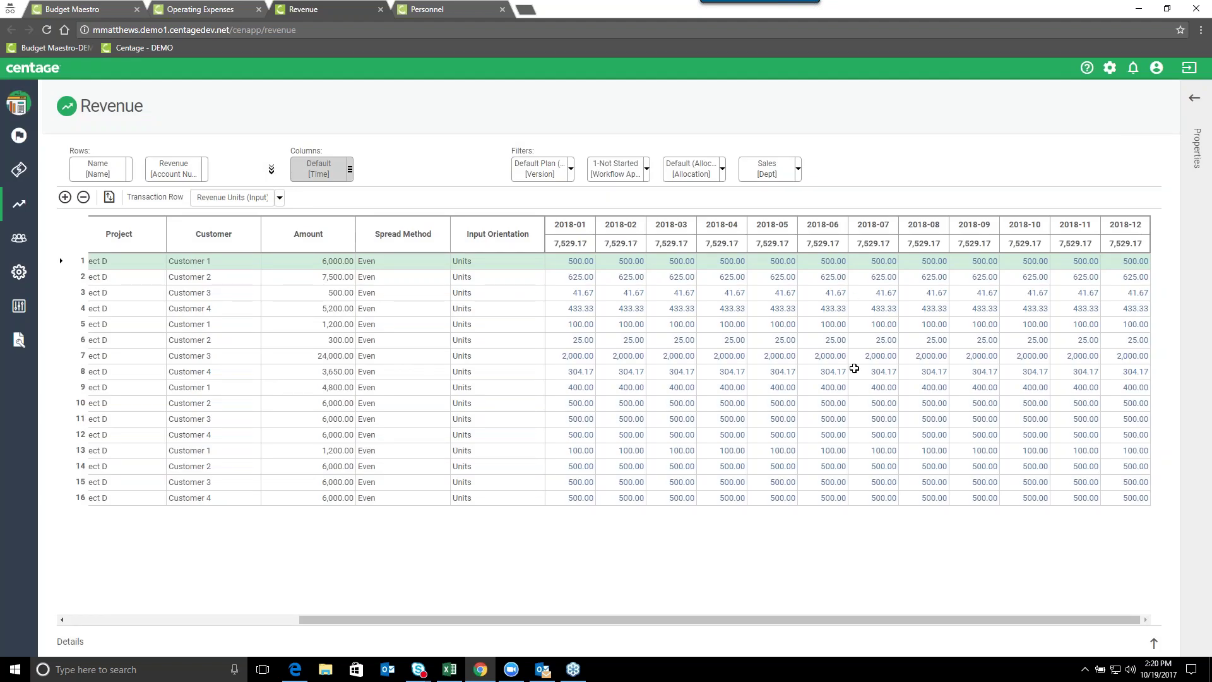
left_click(280, 198)
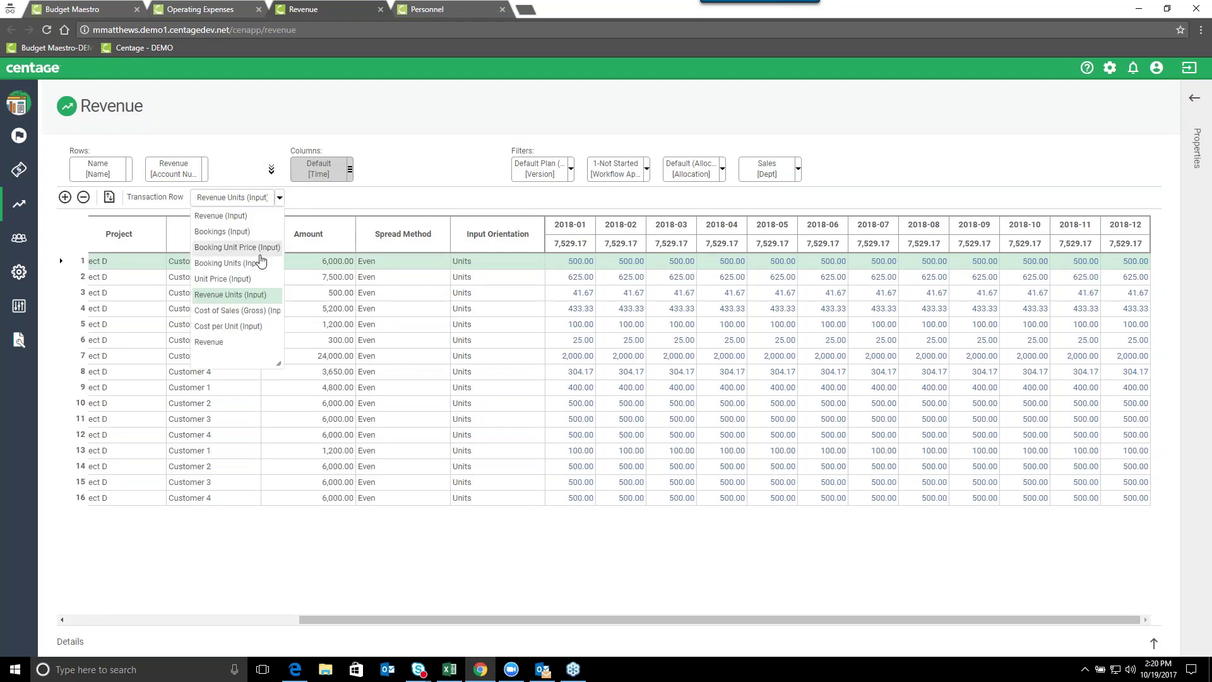
left_click(237, 279)
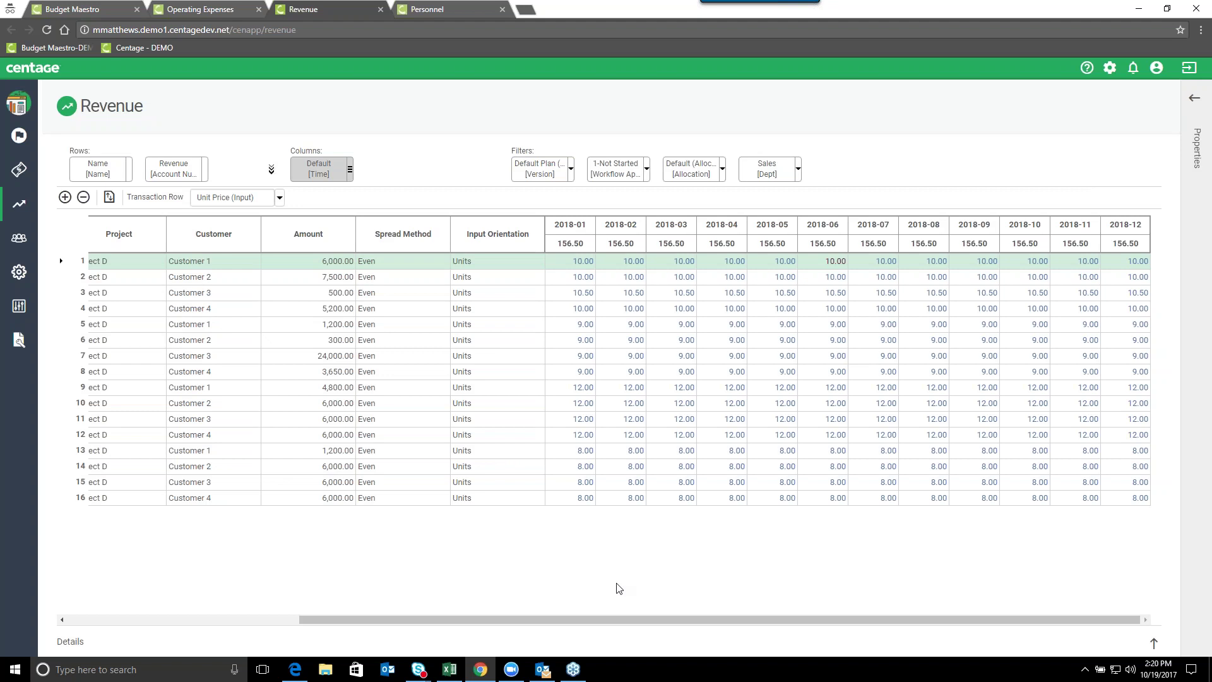
- Filter the Revenue grid to the Administration department and widen the Name column to fit the full names
left_click(797, 175)
scroll(830, 255, "up", 5)
left_click(802, 208)
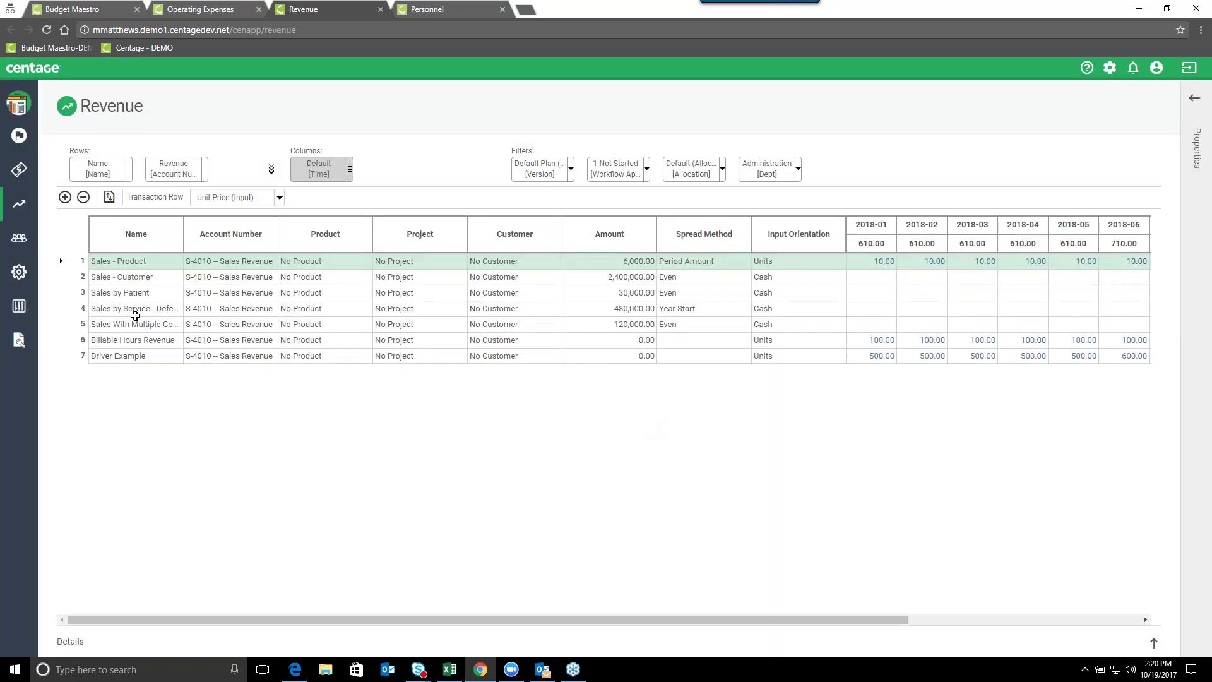
left_click(85, 311)
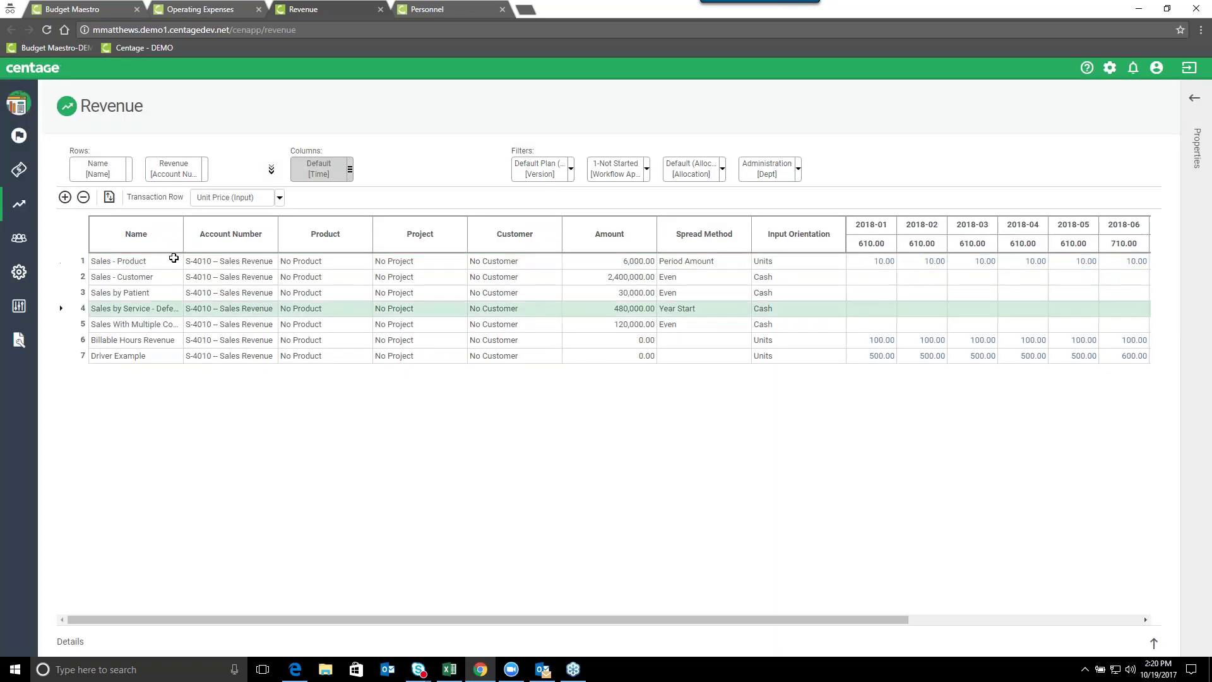
double_click(184, 234)
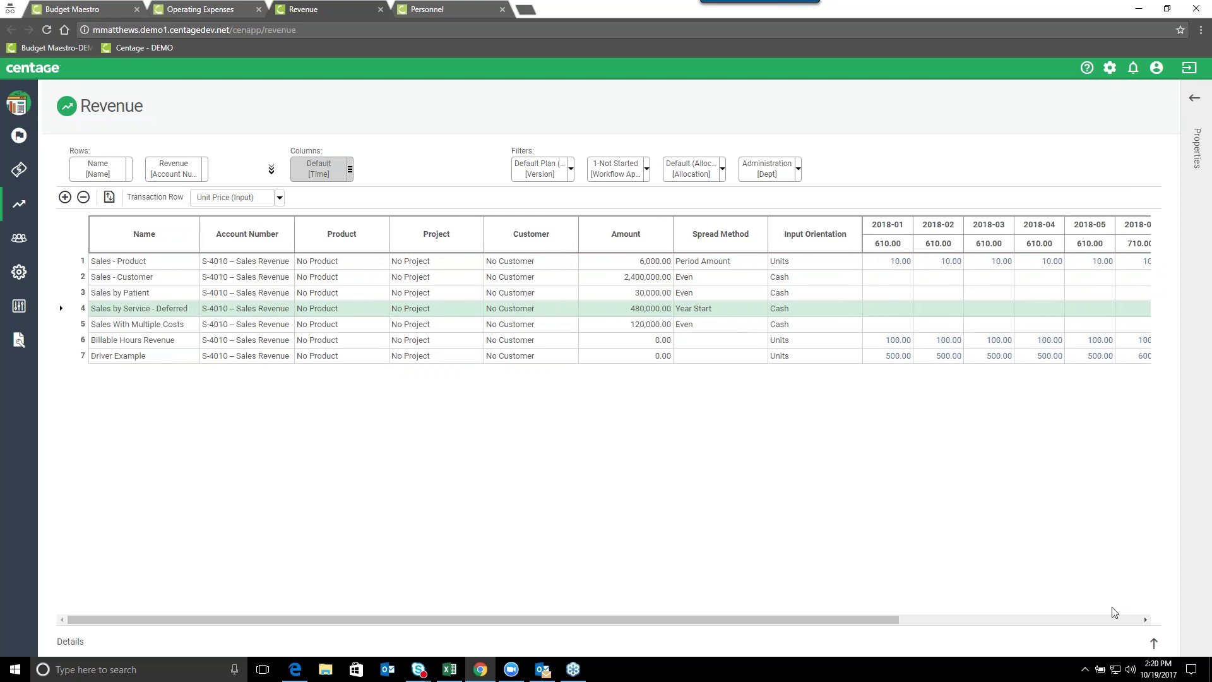
- Expand the details of Sales by Service - Deferred, examine its revenue, P&L and Balance Sheet transactions, and collapse them again
left_click(1153, 642)
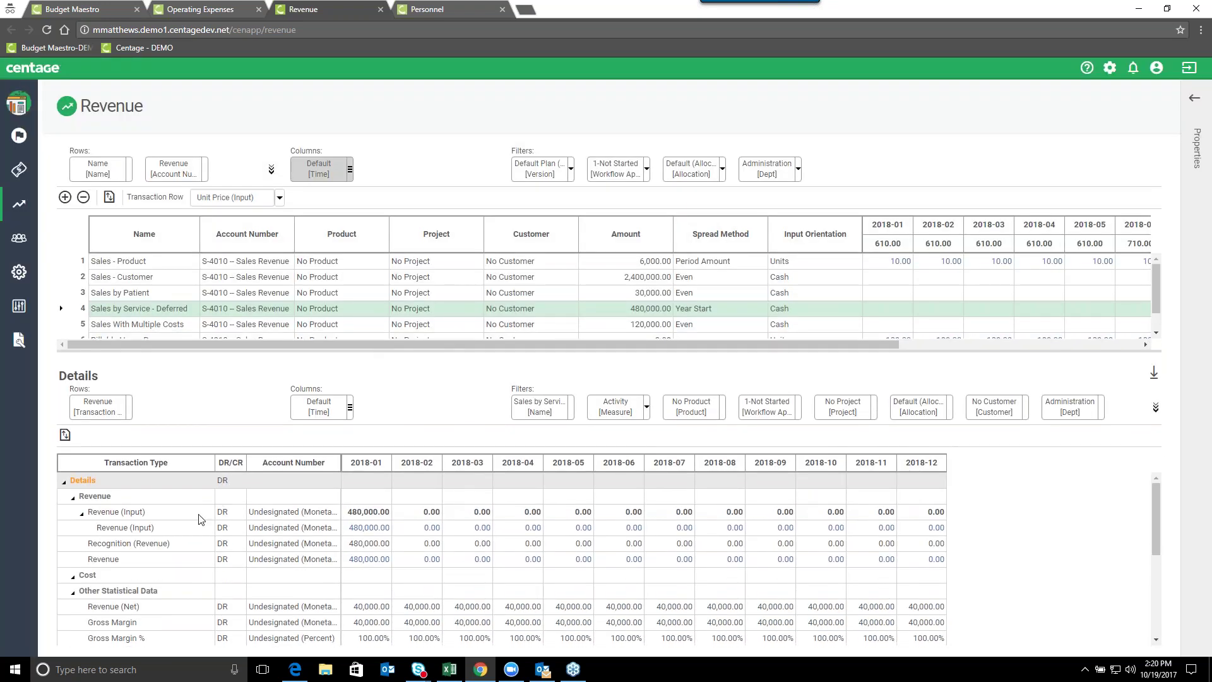
left_click(161, 530)
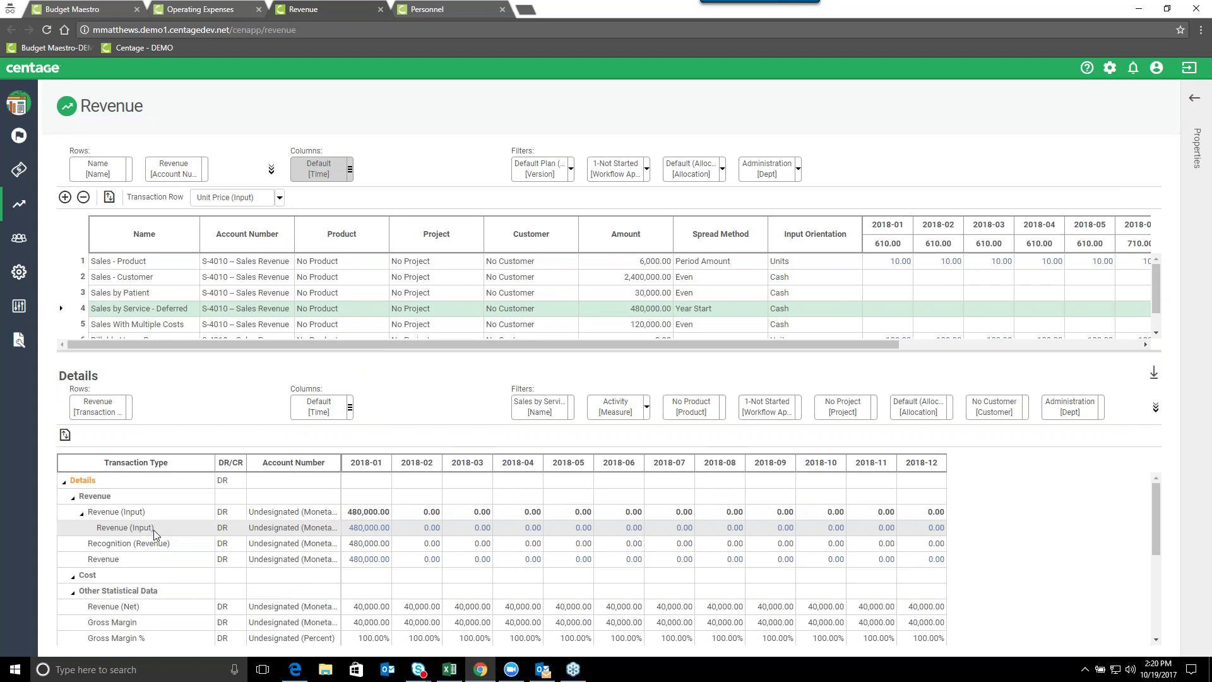
scroll(302, 555, "down", 5)
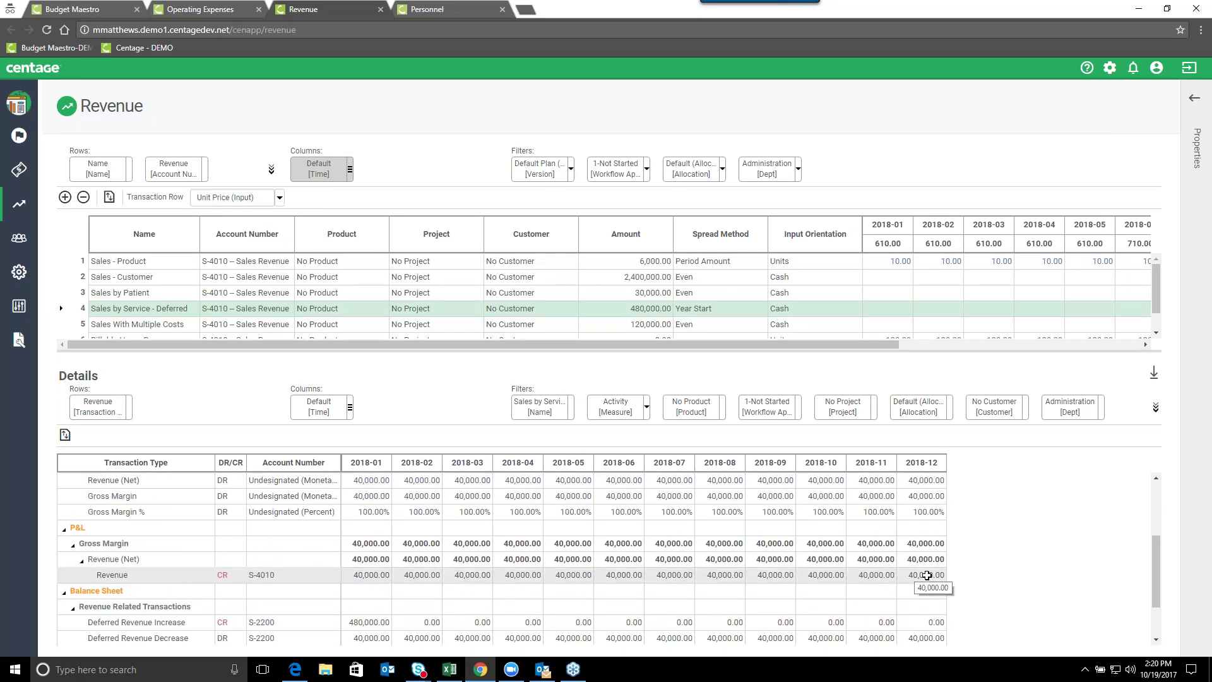
scroll(925, 575, "down", 3)
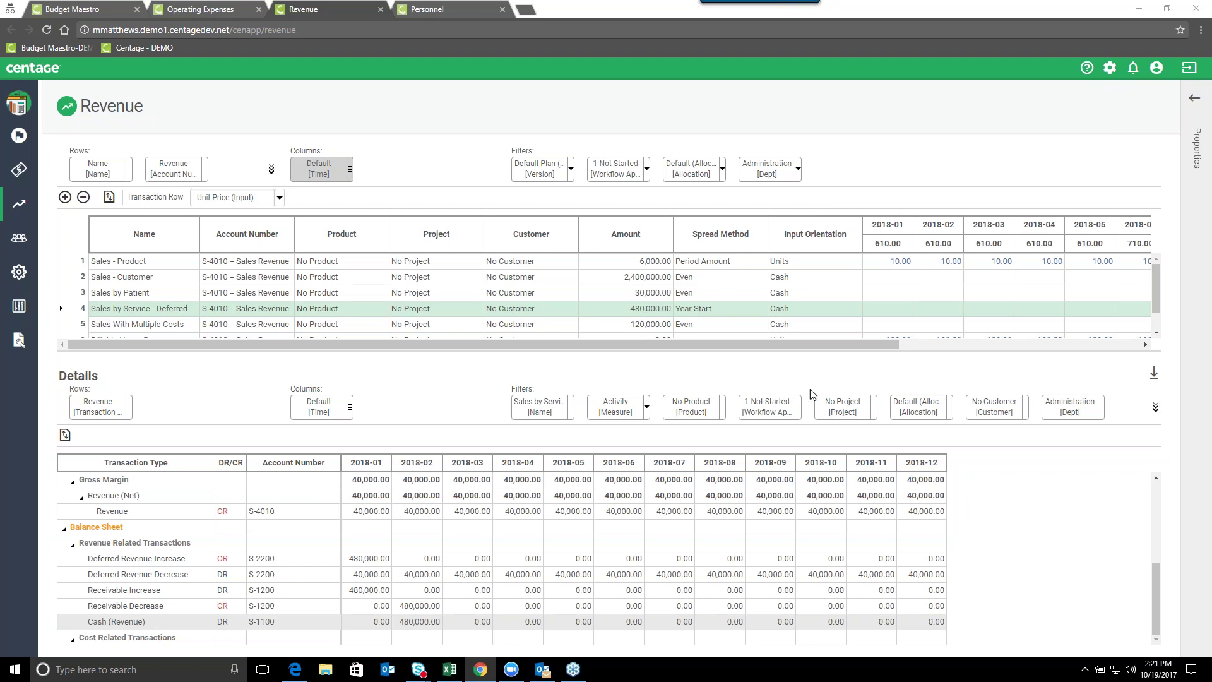
scroll(258, 532, "up", 5)
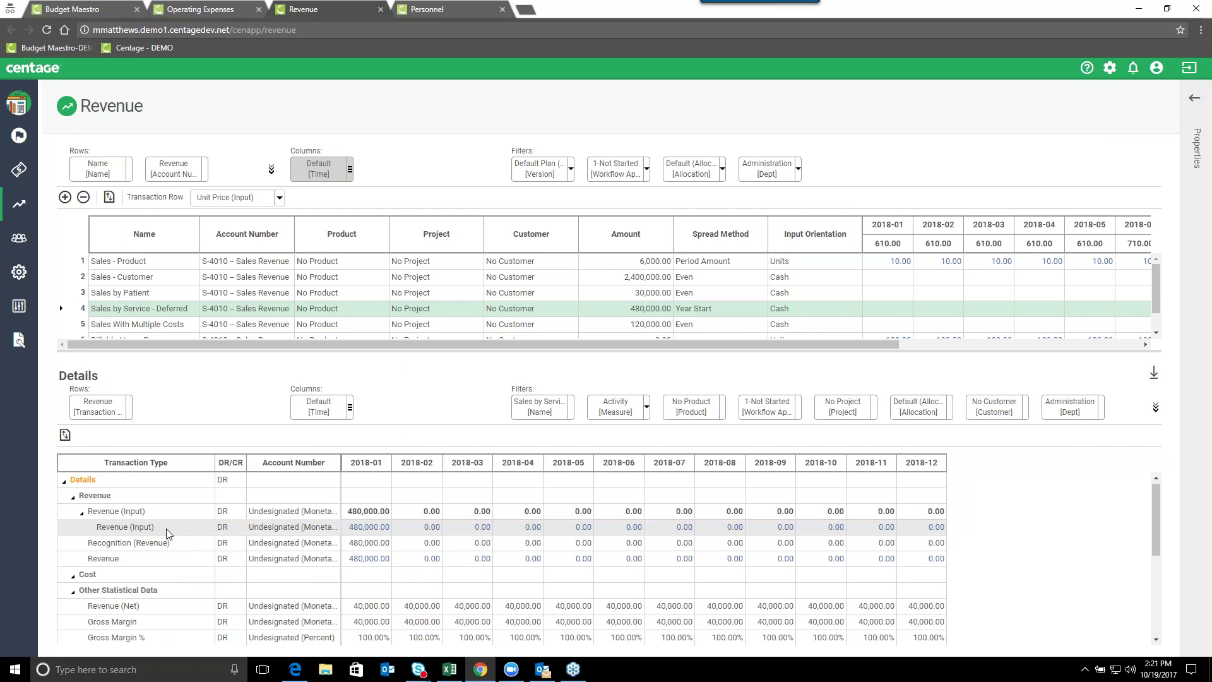
scroll(169, 533, "down", 5)
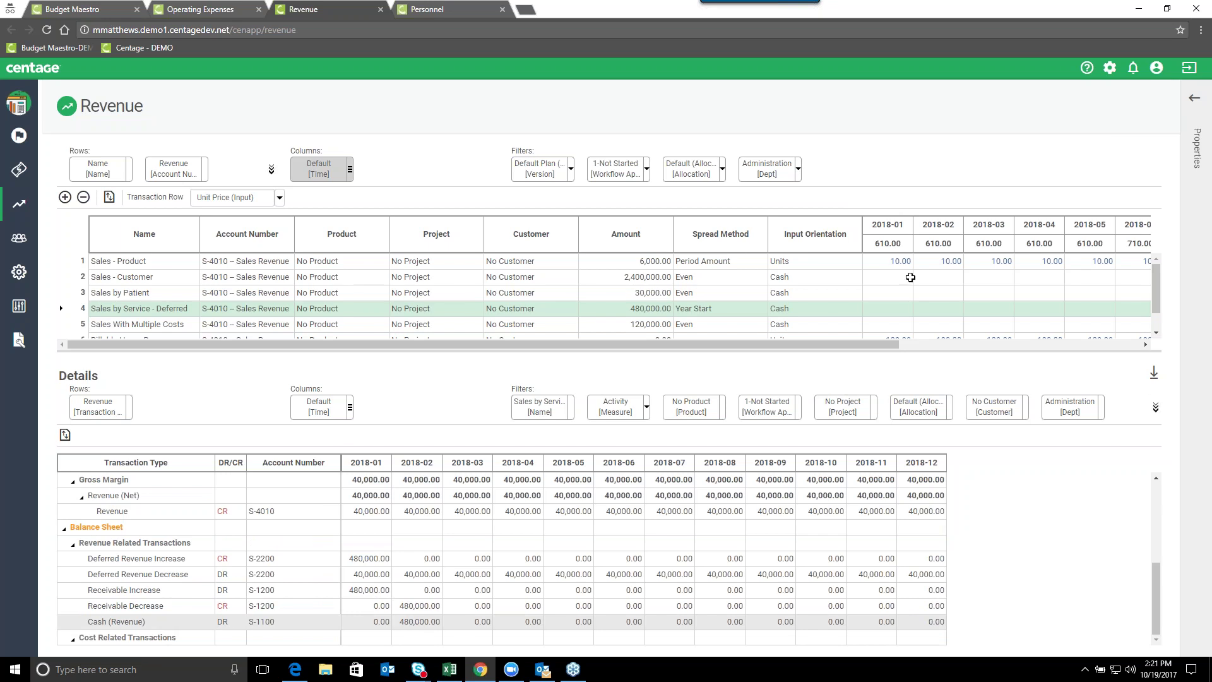
left_click(1154, 374)
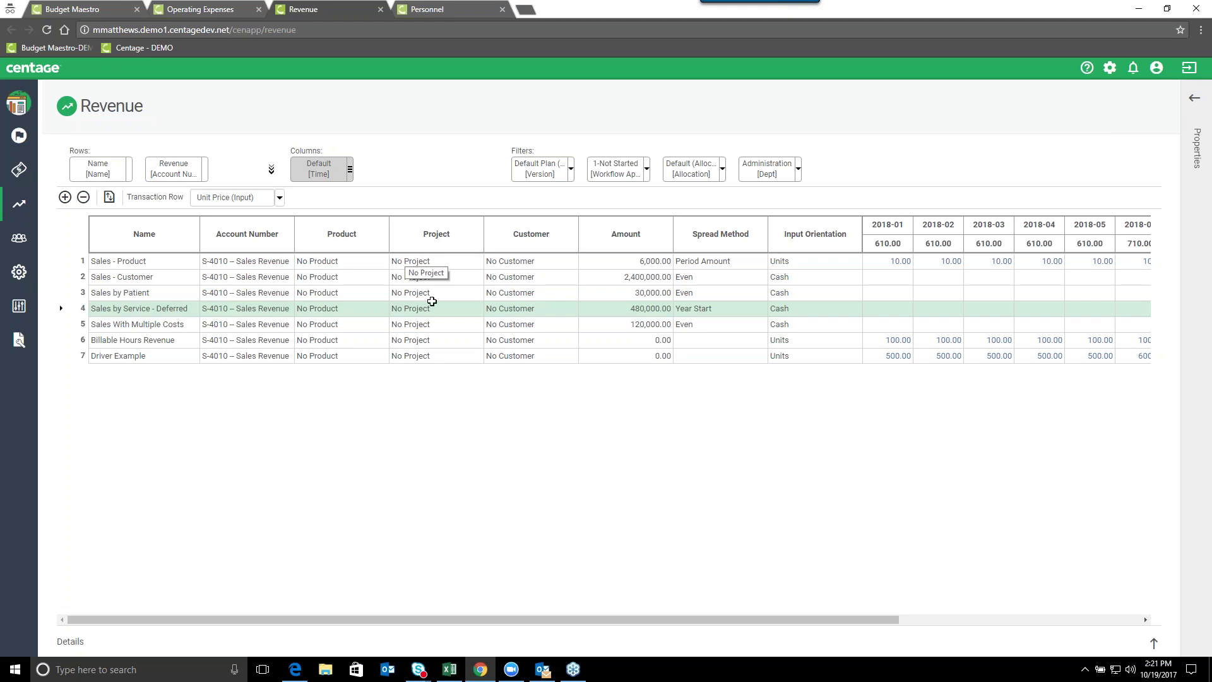
- On the Personnel page, review the related expenses assigned to TBH - VP Finance and its Health Insurance detail line
left_click(439, 11)
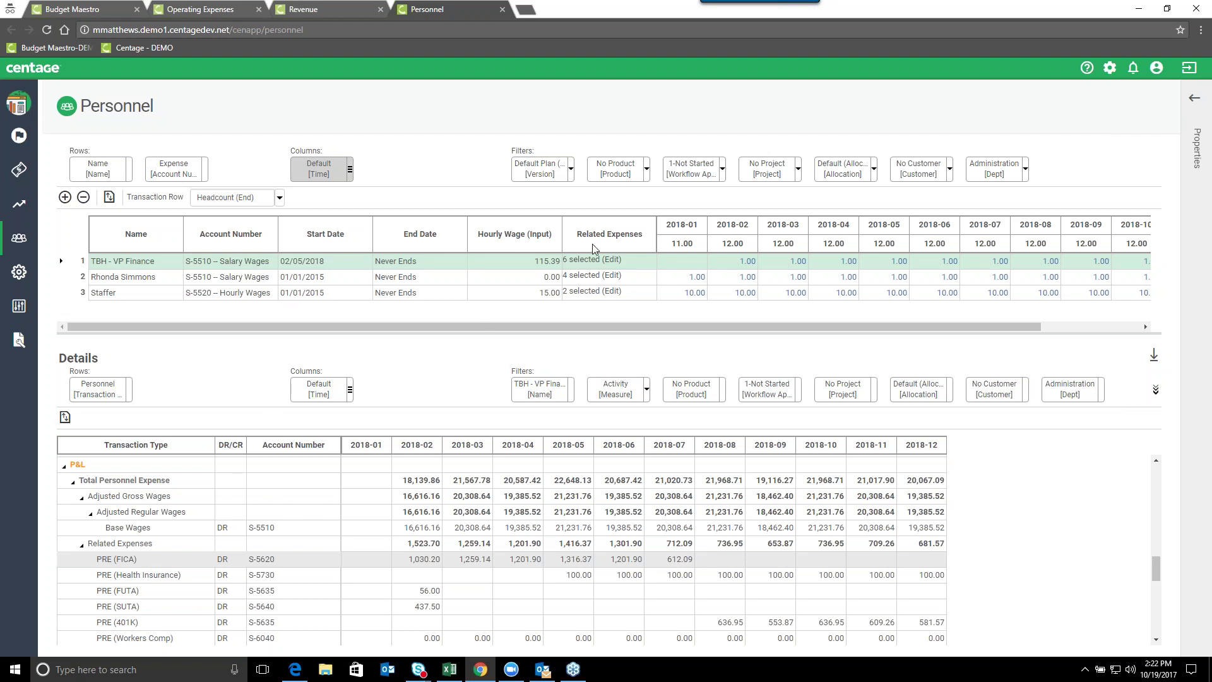
left_click(604, 263)
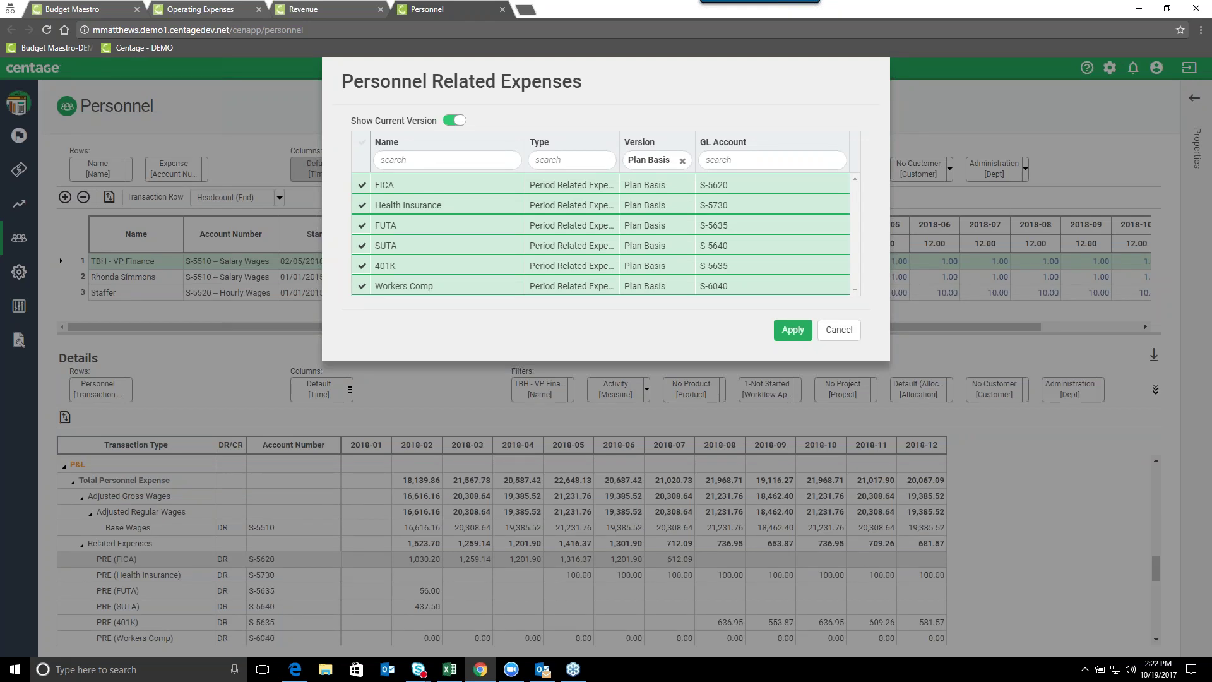
left_click(828, 333)
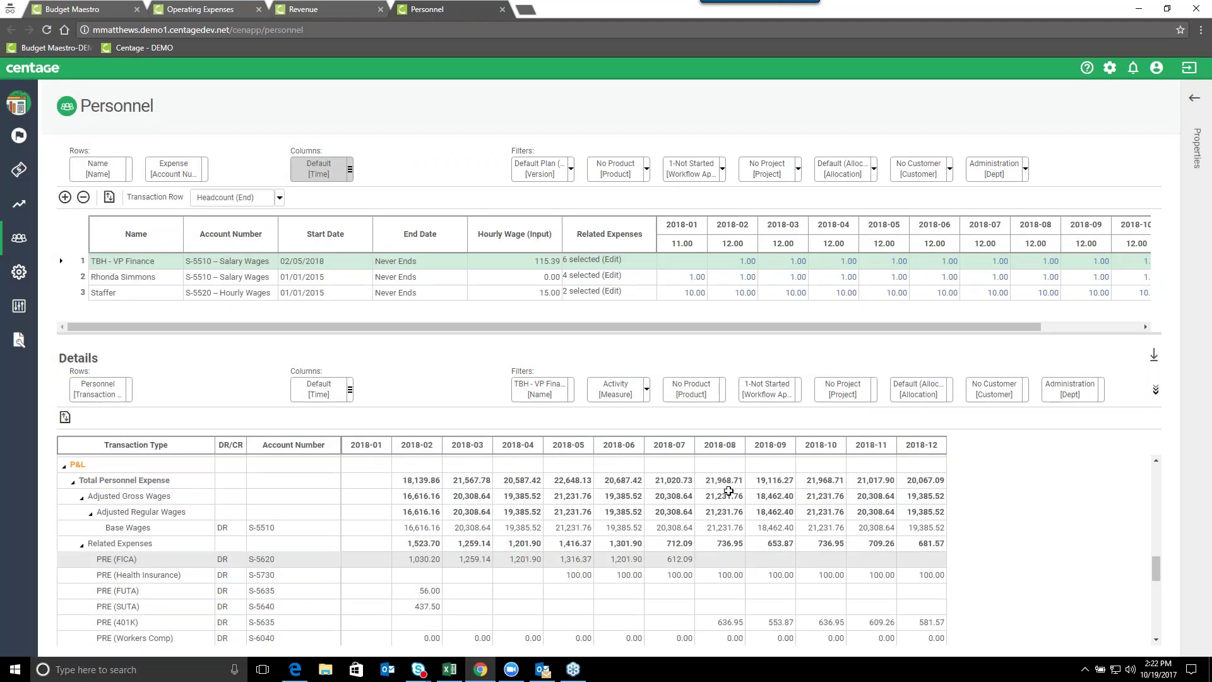
left_click(138, 576)
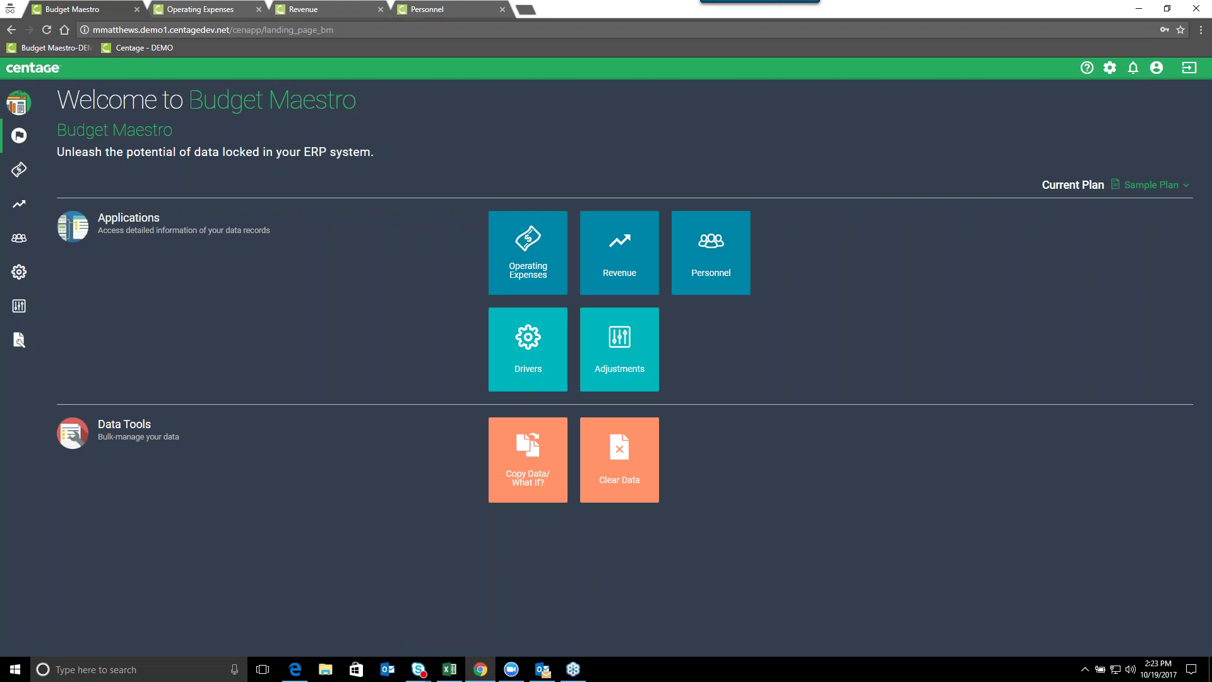
- In Copy Data/What If?, add the Plan Basis – Default Plan (Version) records to the preview and select all of them
left_click(513, 497)
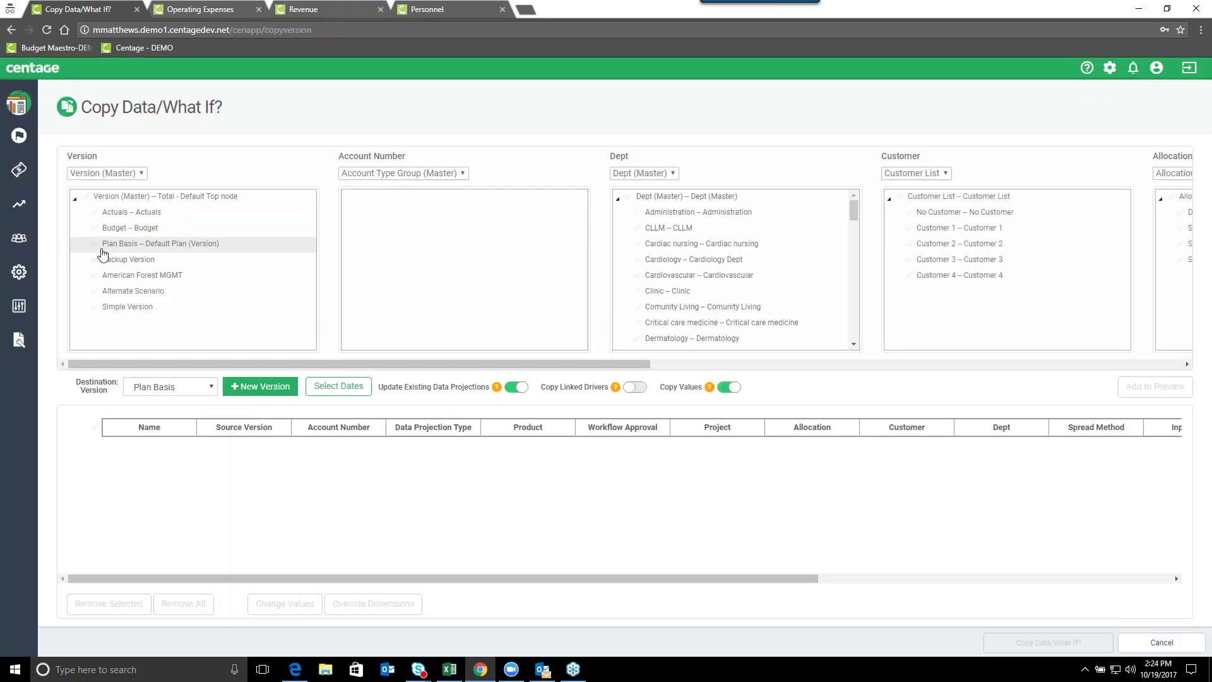
left_click(102, 248)
left_click(1155, 386)
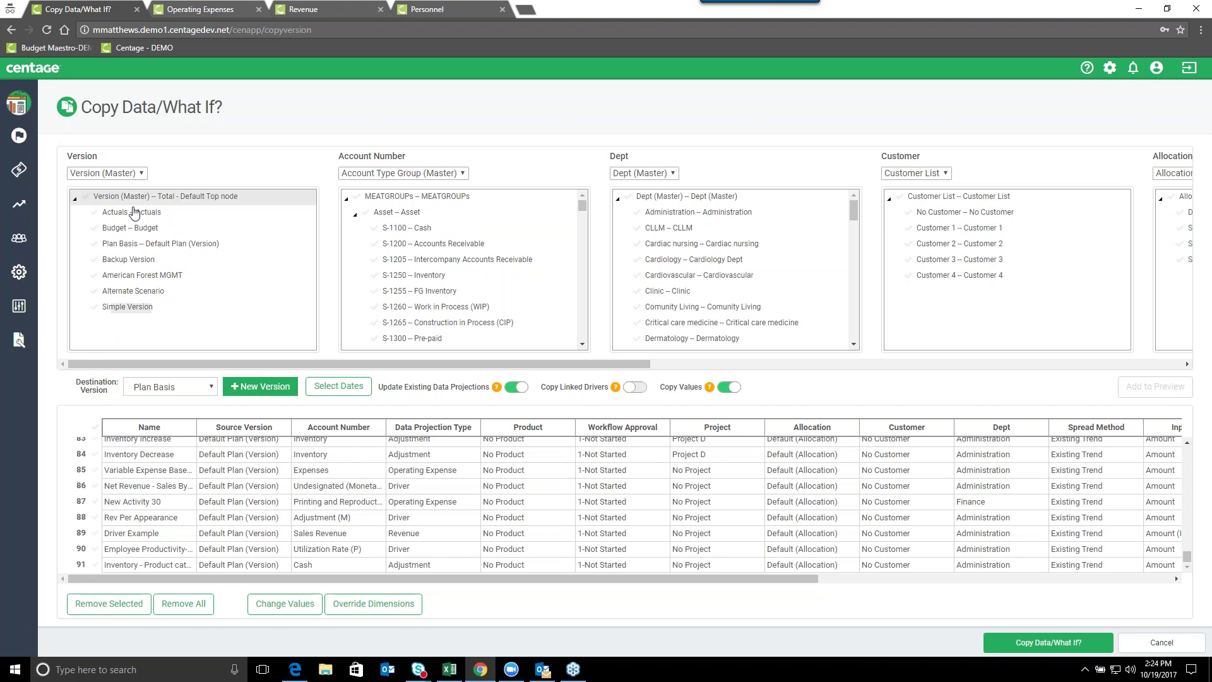
left_click(95, 427)
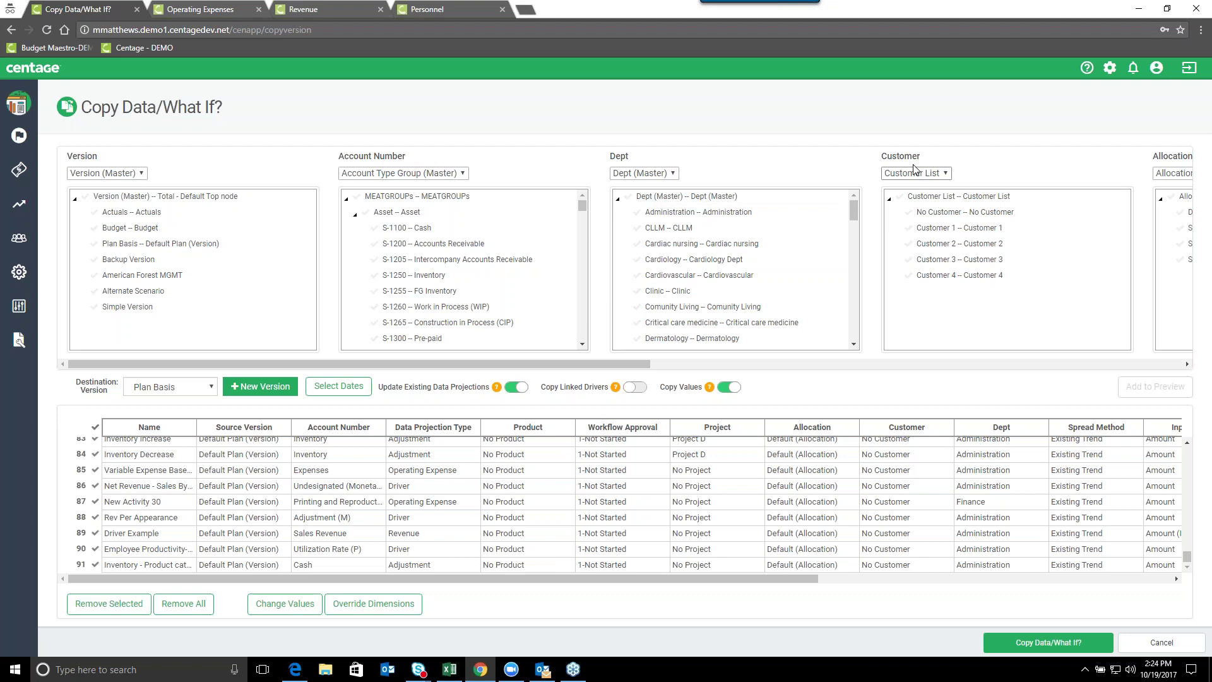
- Review the Change Values options for the selected records and leave Copy Data/What If? without copying anything
left_click(284, 603)
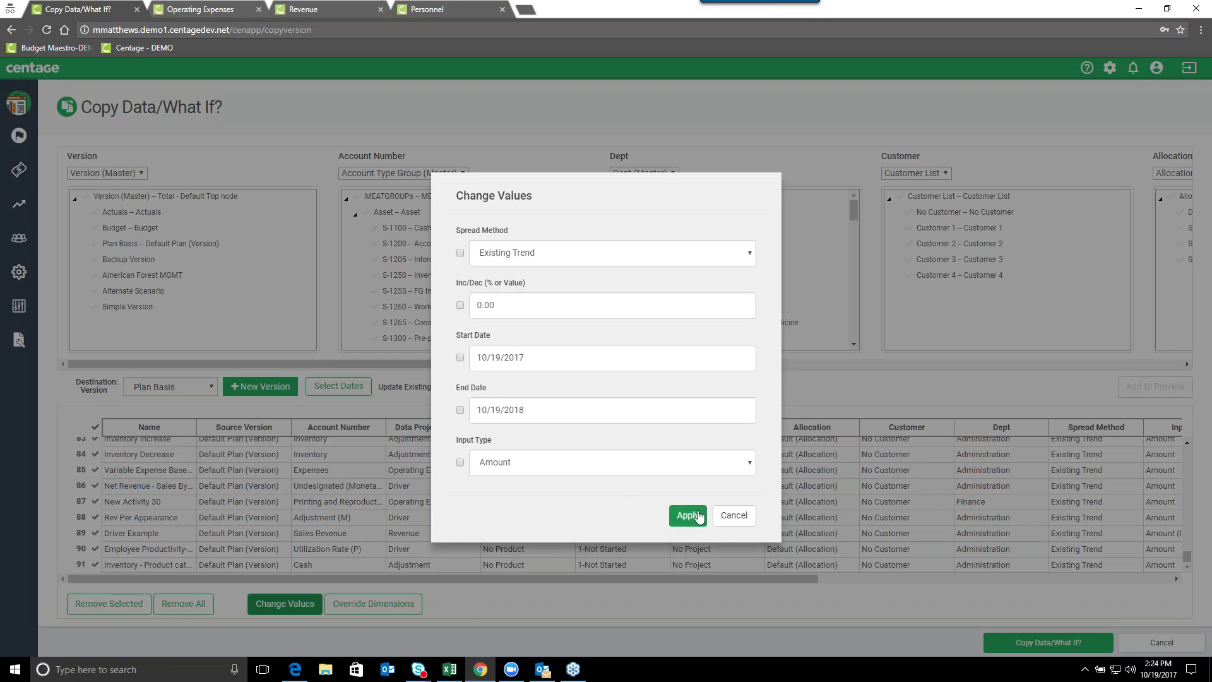
left_click(724, 519)
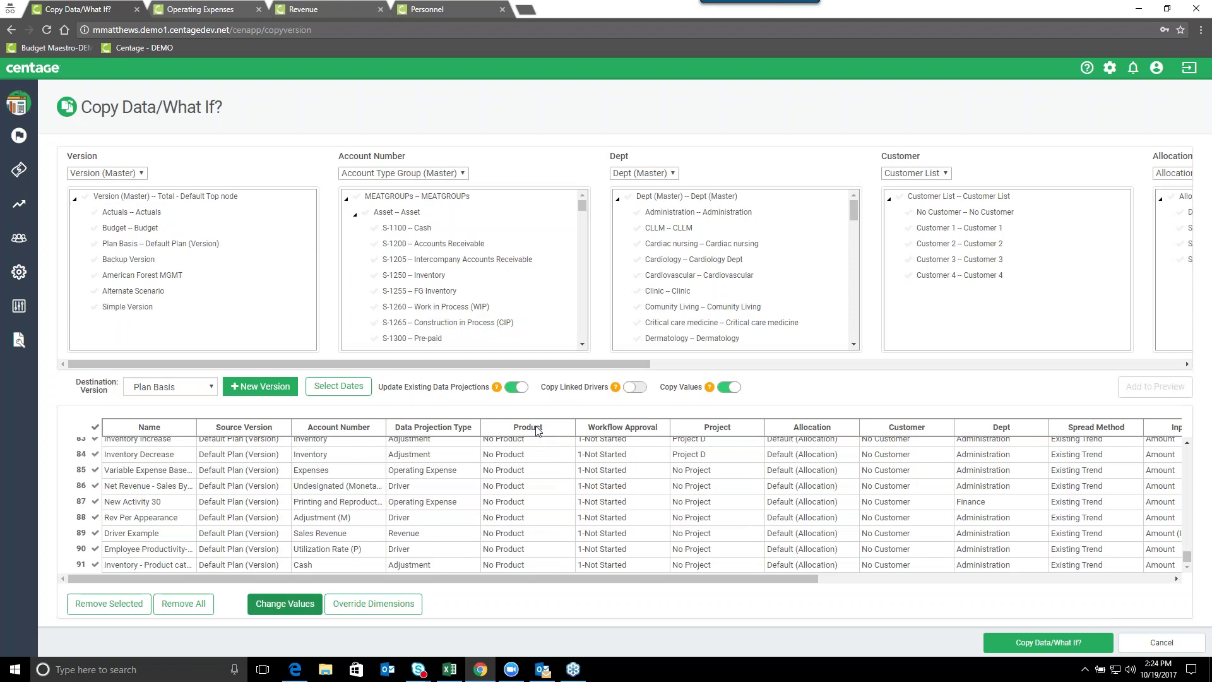
left_click(1133, 639)
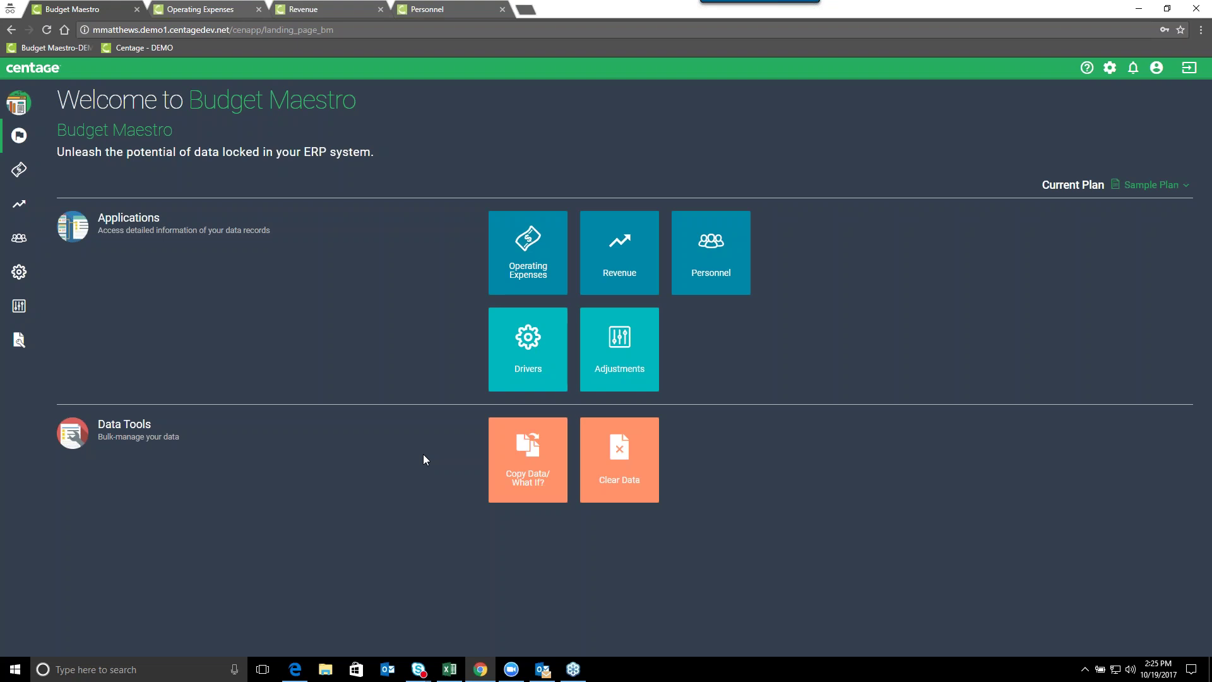
- Switch to Excel, move the Monthly Forecast's Plan Basis label from P04 to P07, refresh the sheet and bring up Dashboard 2
left_click(450, 671)
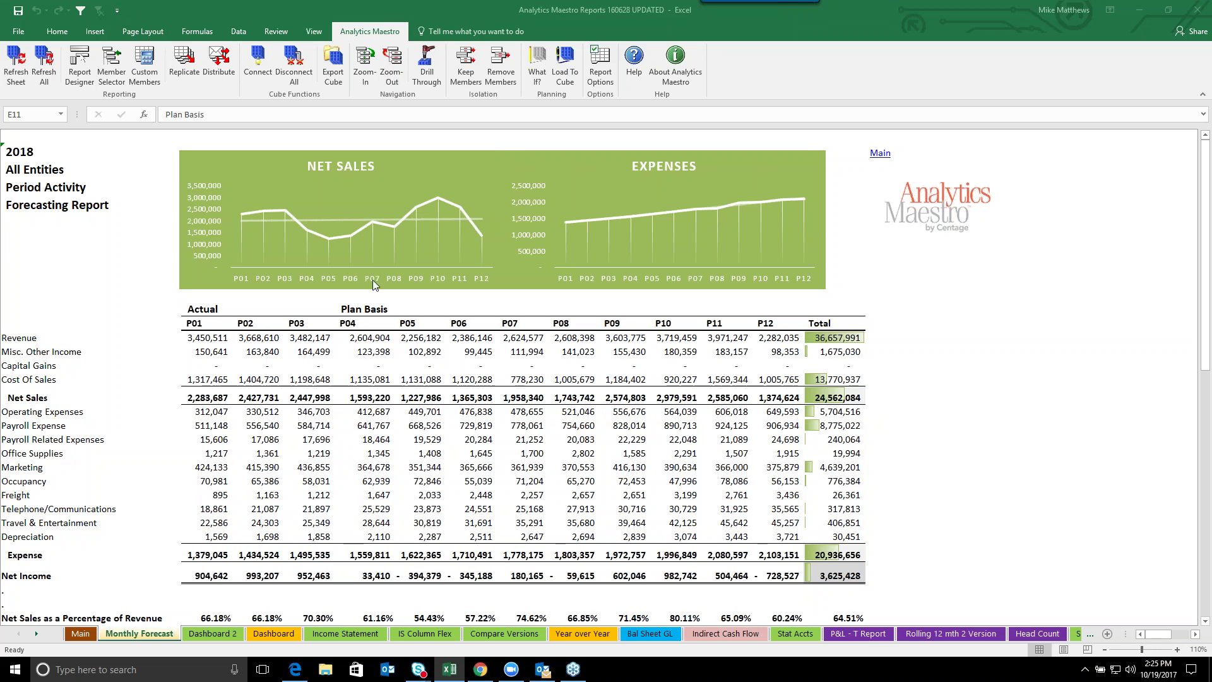
left_click(344, 309)
left_click_drag(343, 309, 505, 309)
left_click(16, 63)
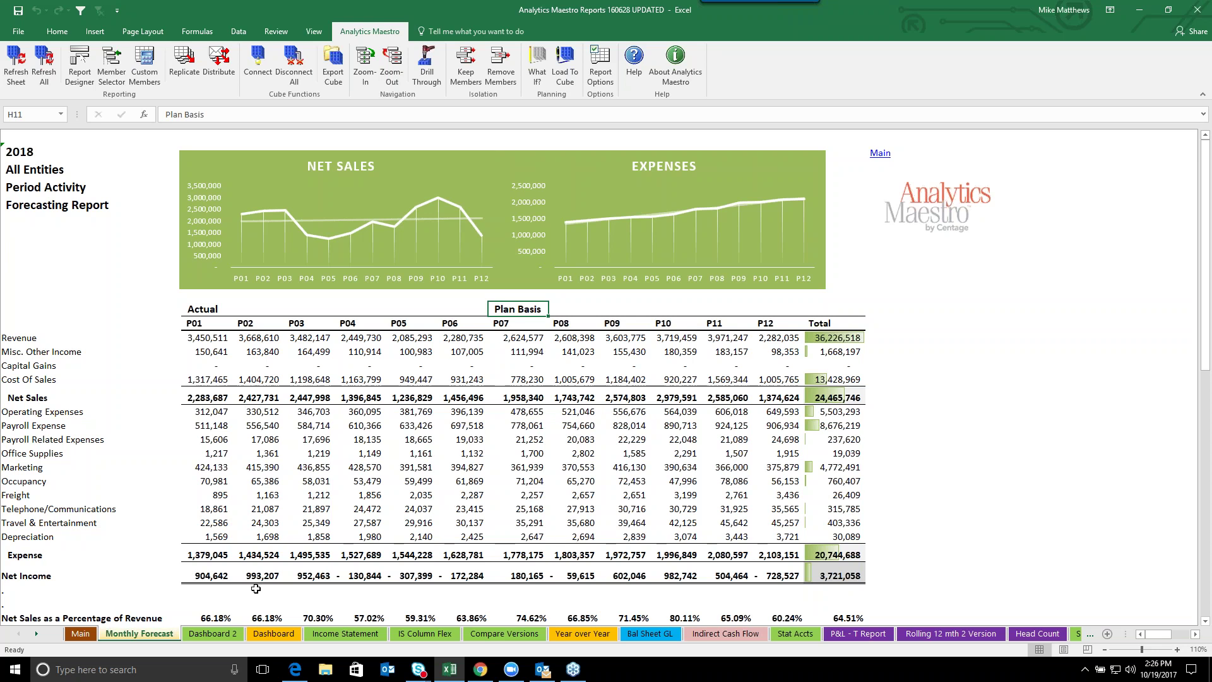
left_click(213, 634)
- Switch back to Budget Maestro in Chrome, open the Income Statement favorite report and set its time columns to Quarterly
left_click(480, 669)
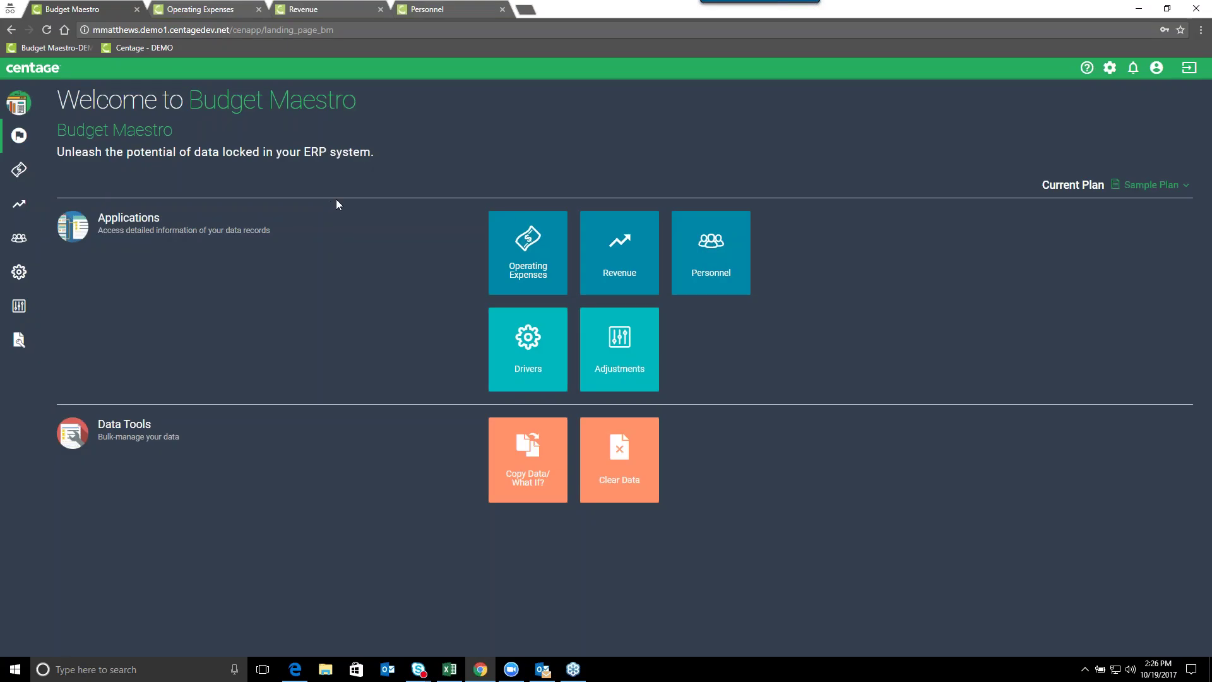
left_click(19, 102)
left_click(162, 263)
left_click(601, 252)
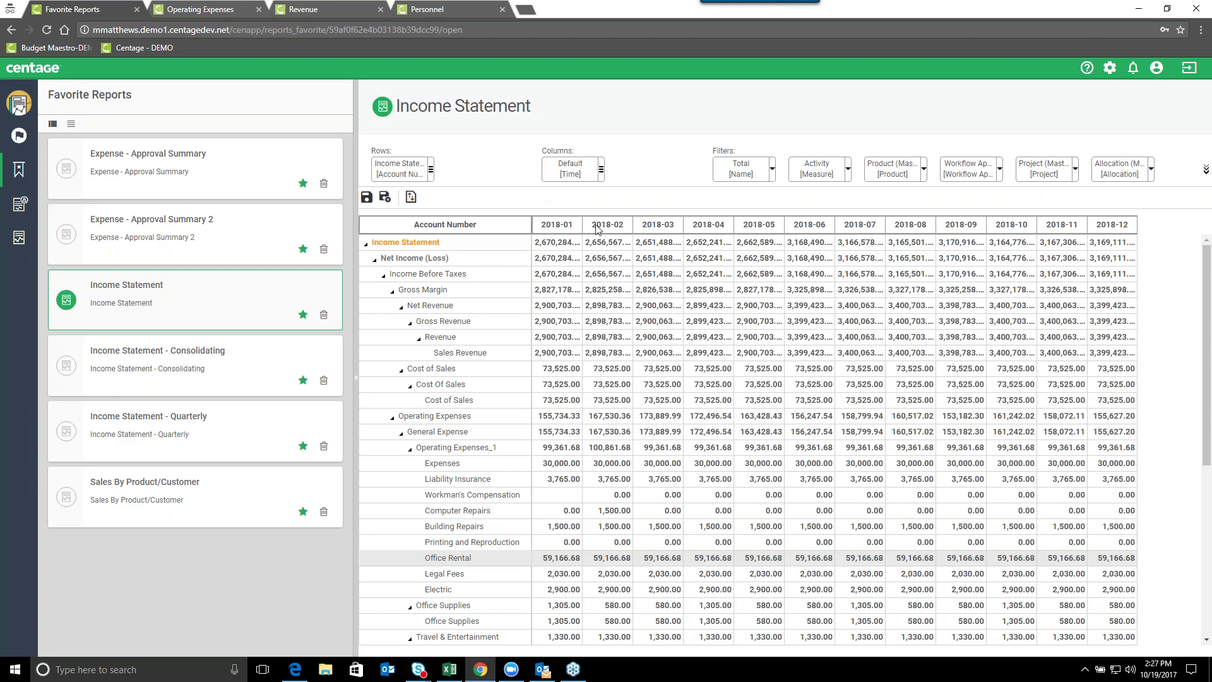
left_click(602, 170)
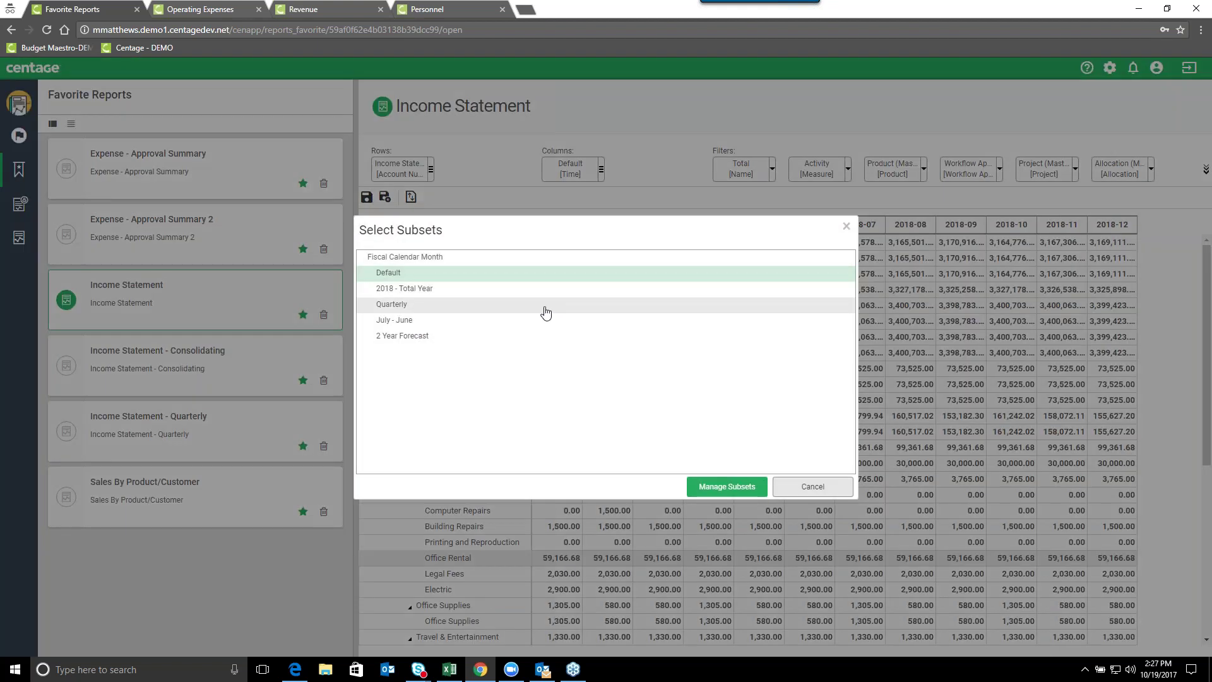
left_click(555, 303)
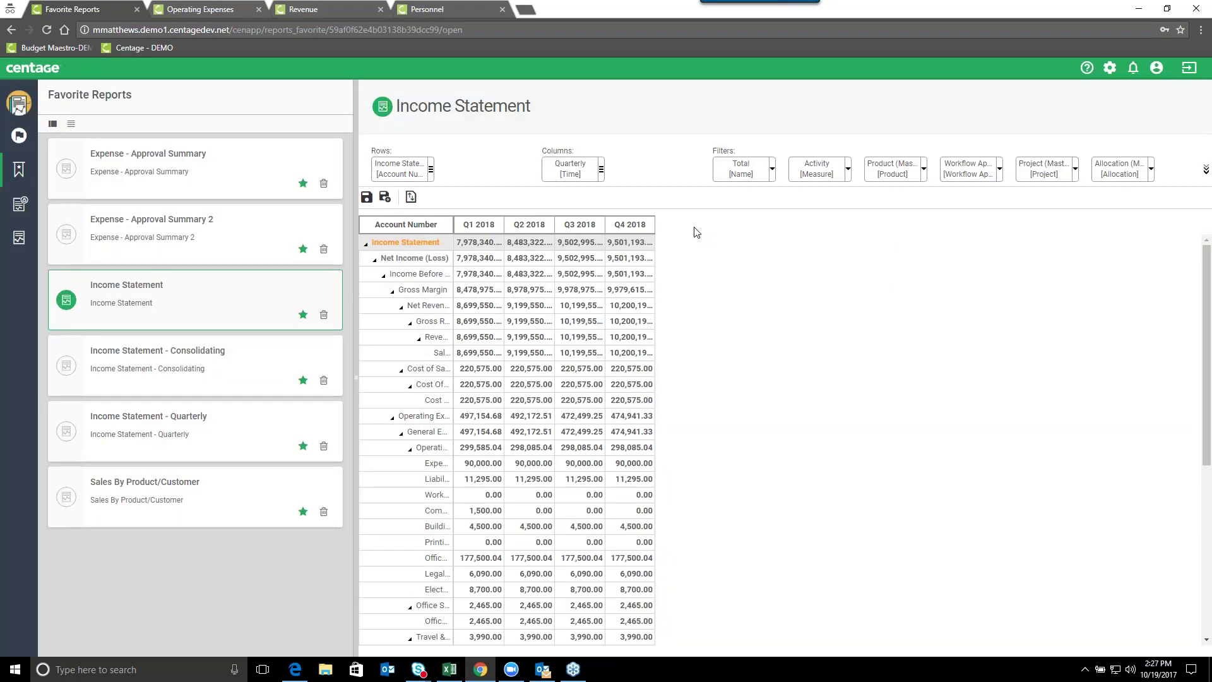
- View Income Statement - Consolidating, and in Sales By Product/Customer swap the Product and Customer axes and add Project to the columns
left_click(182, 369)
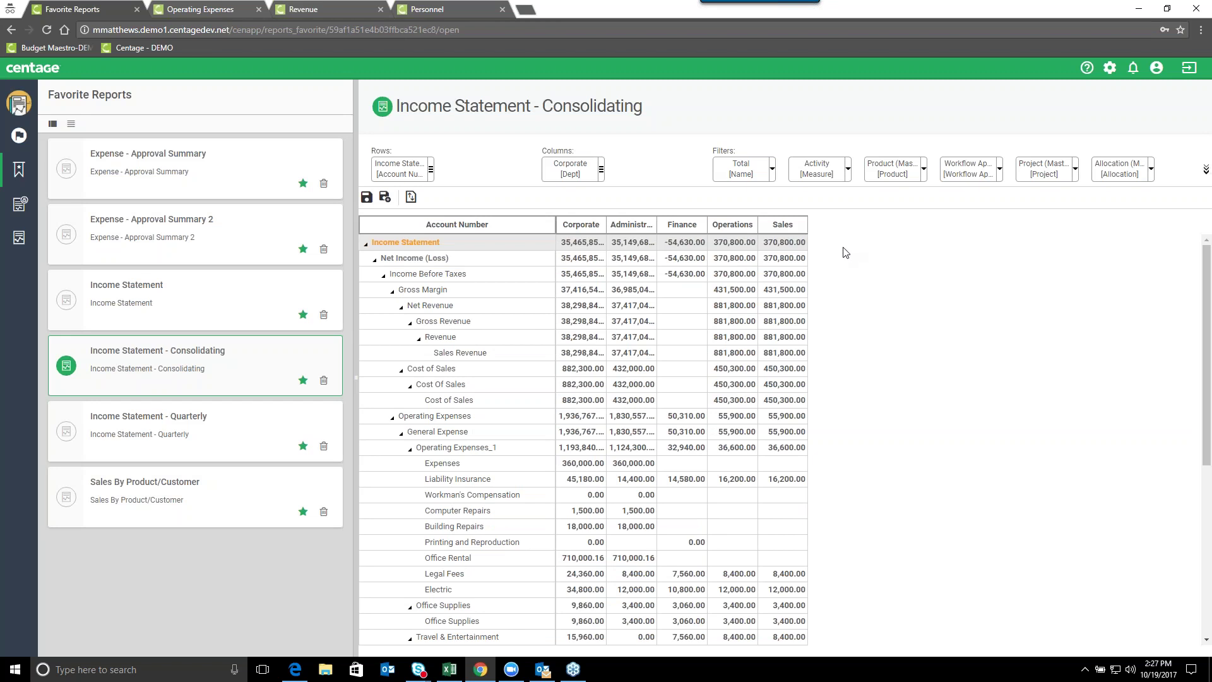
left_click(193, 495)
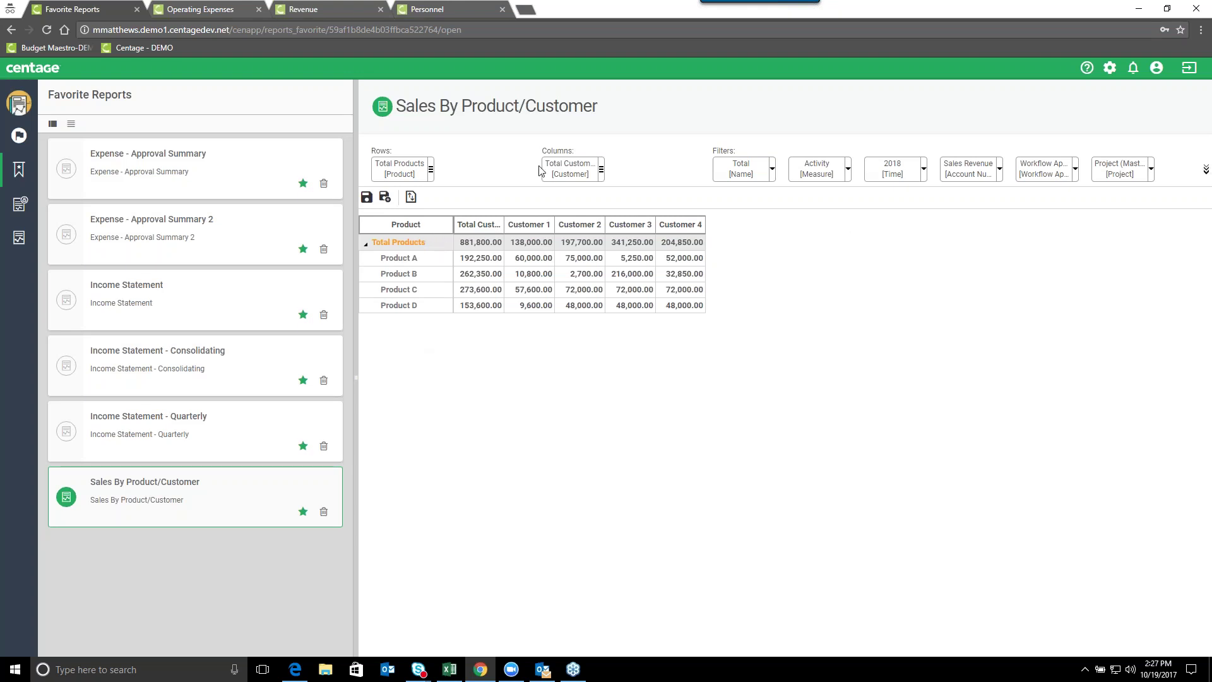
left_click_drag(573, 172, 404, 169)
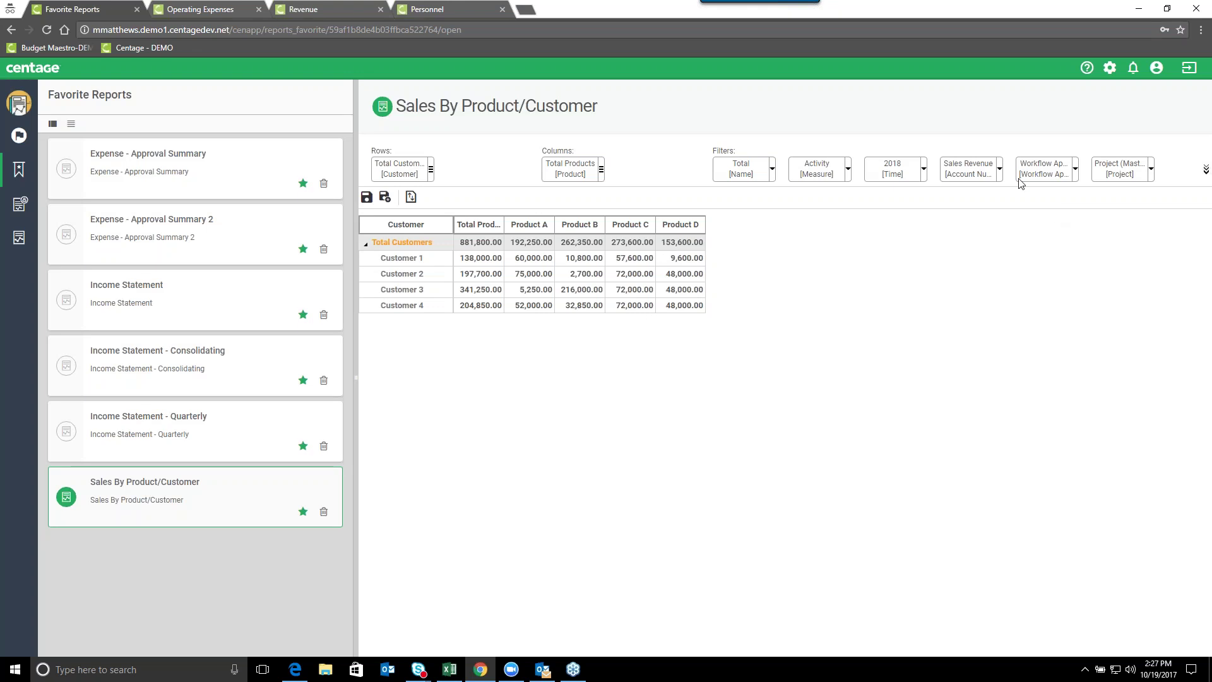
left_click_drag(1117, 171, 650, 169)
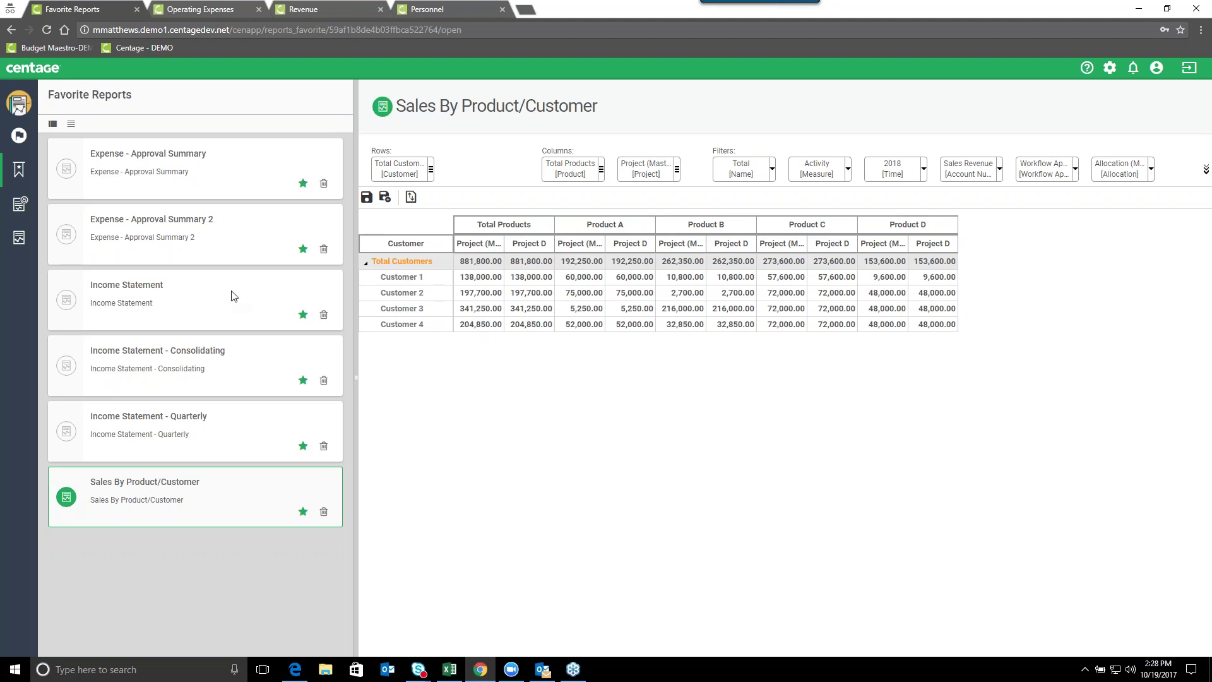
- Open the Expense - Approval Summary favorite report and examine the departments' amounts by workflow approval status
left_click(252, 169)
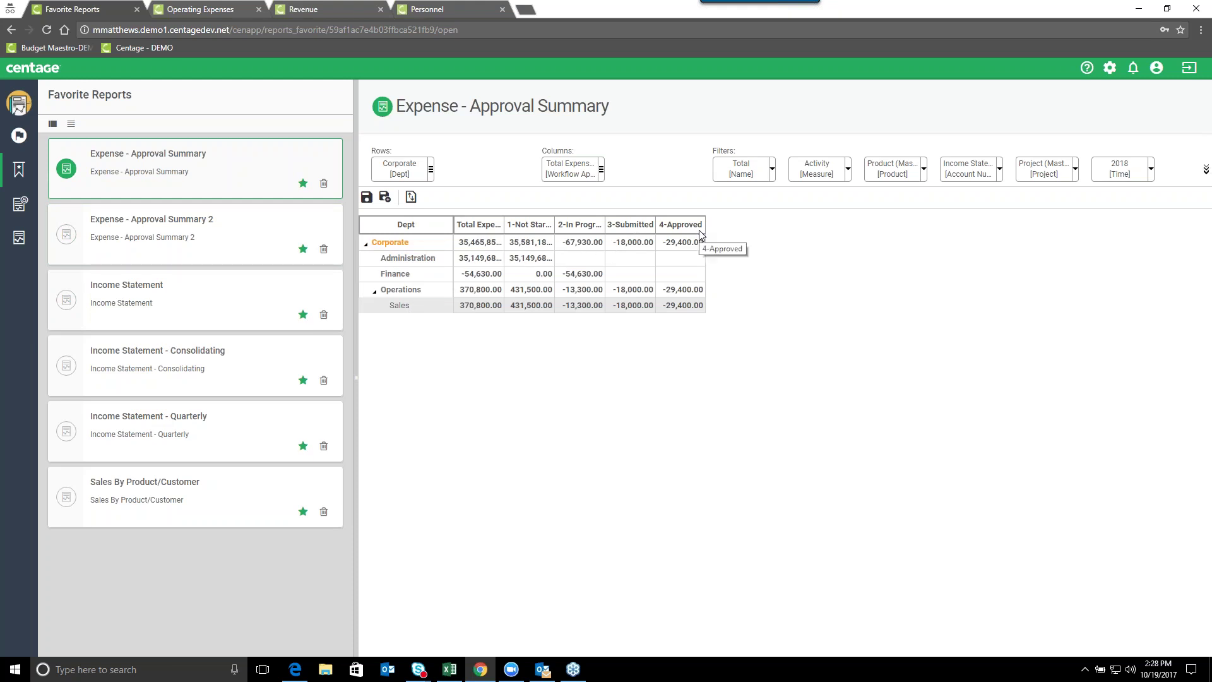
- View the Expense - Approval Summary 2 favorite report, and switch to Excel to examine the Dashboard 2 budget, actual and variance table
left_click(161, 232)
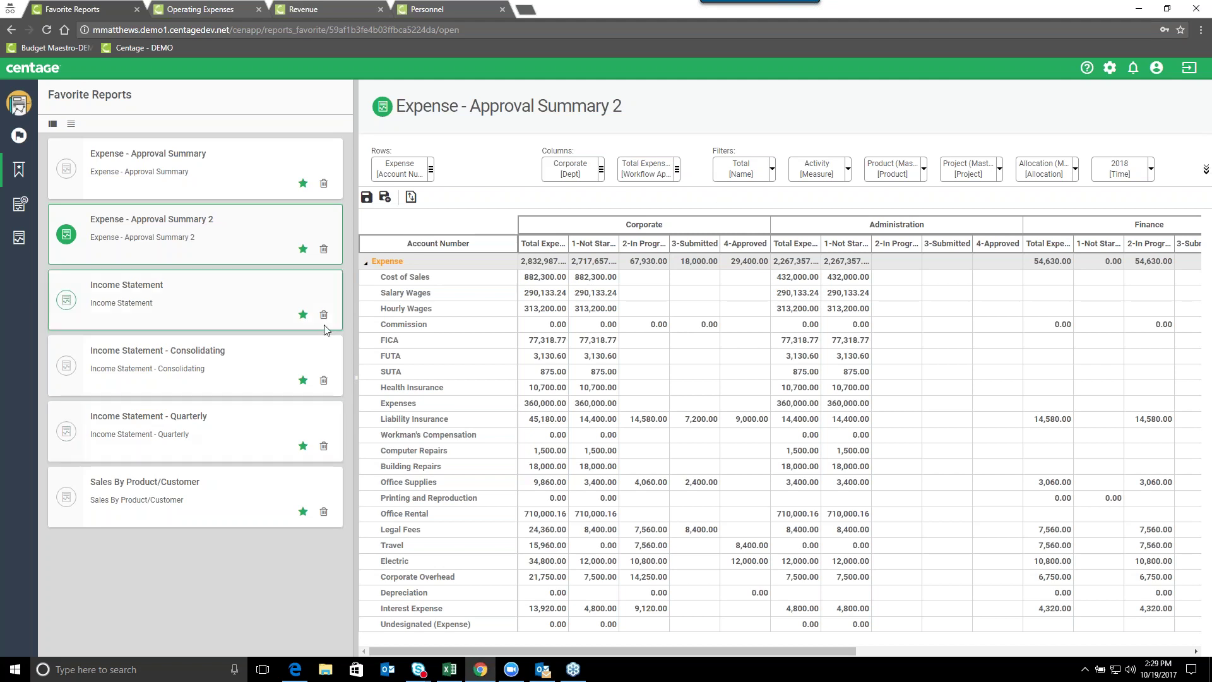
left_click(448, 669)
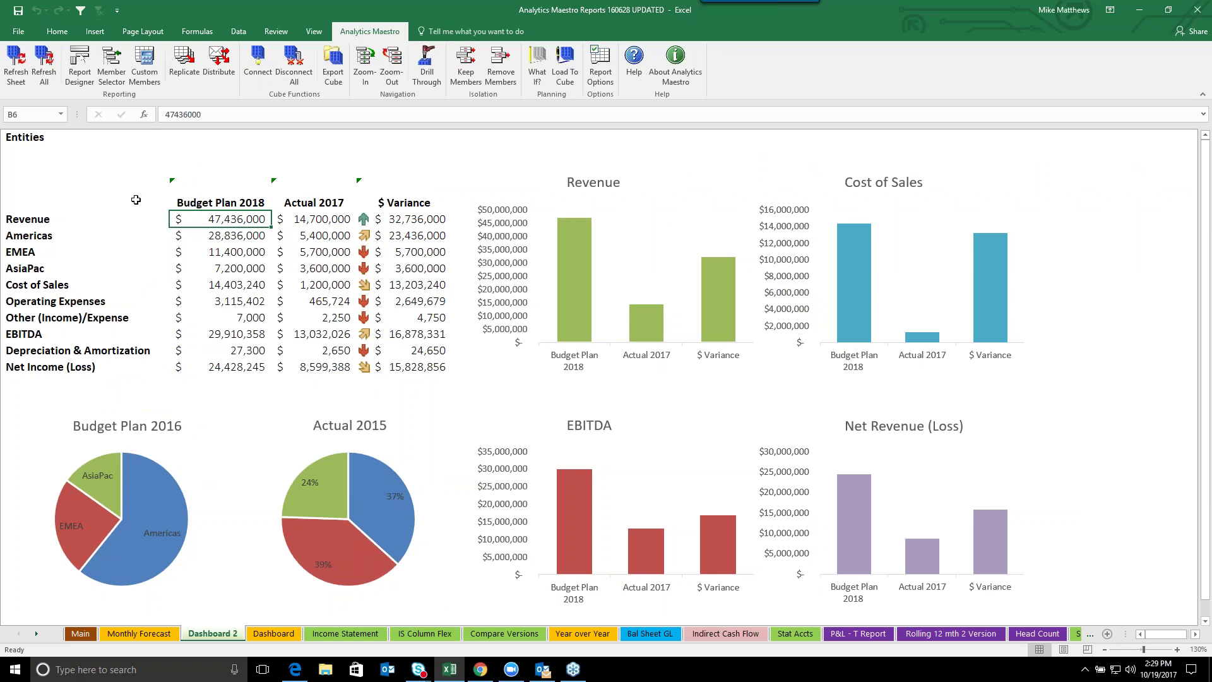
left_click_drag(49, 203, 404, 369)
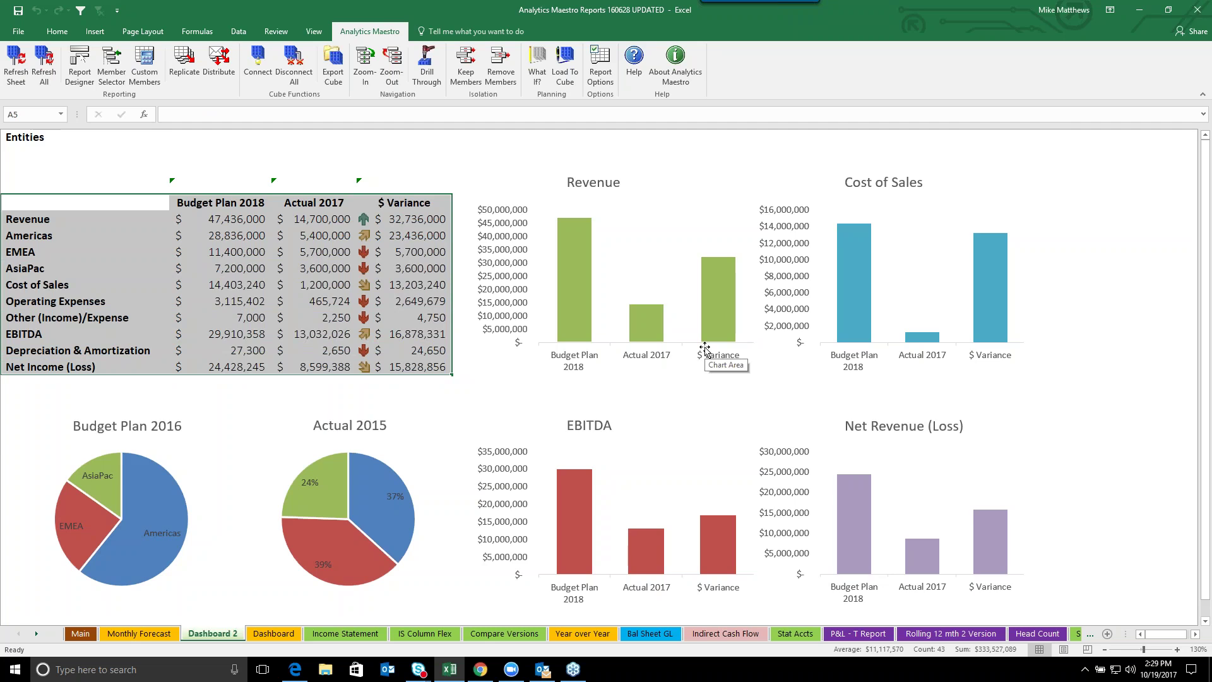
- Overwrite the Budget Plan 2018 figures on Dashboard 2 with 654651 for Revenue and 321651 for Americas, EMEA and AsiaPac
left_click(232, 222)
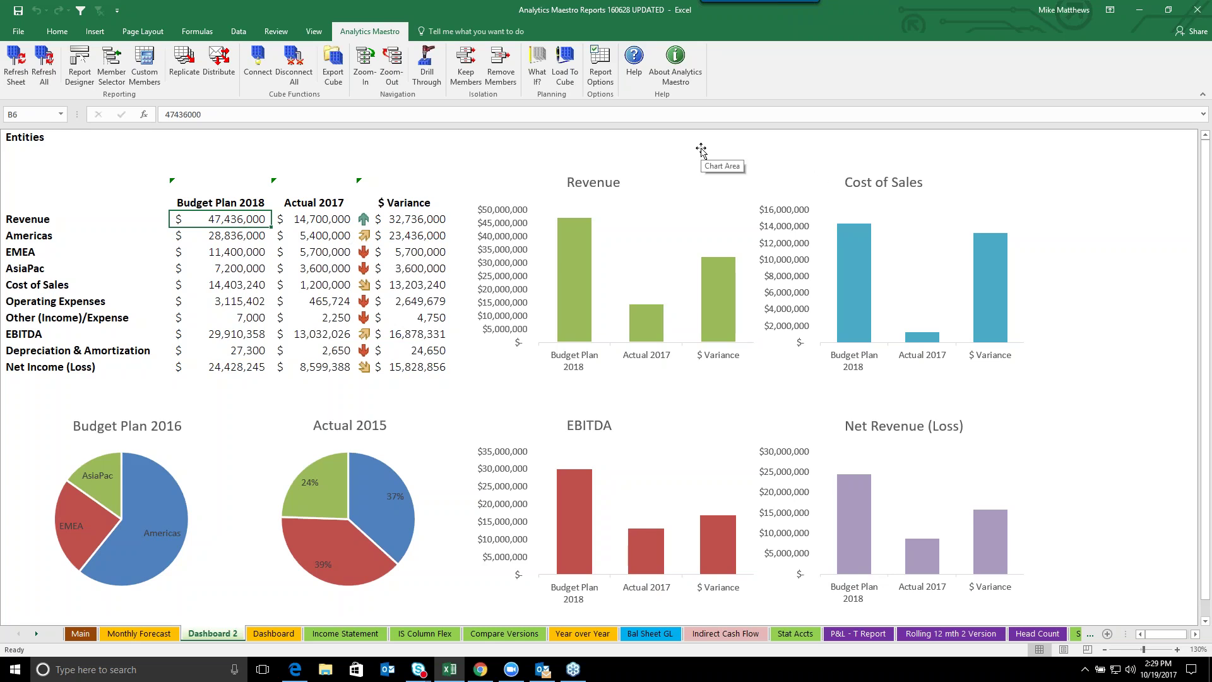
type("654651")
key("Return")
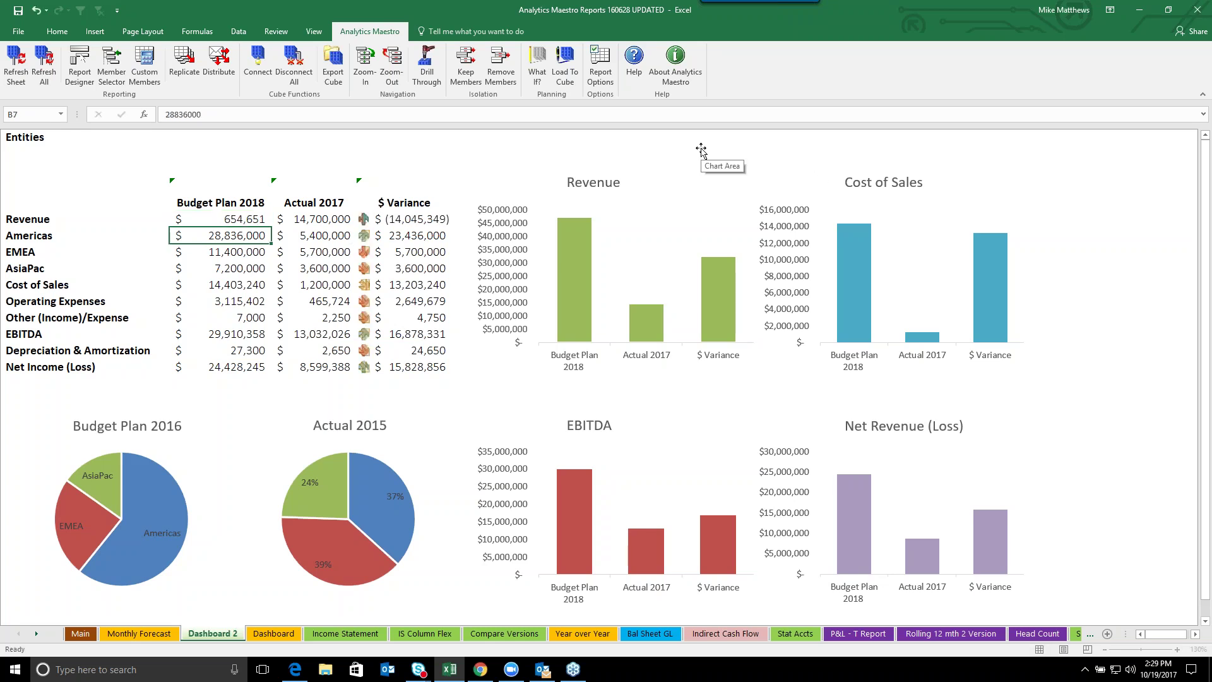
type("321651")
key("Return")
type("321,651")
key("Return")
type("321651")
key("Return")
- Overwrite Actual 2017 with 651651 for Cost of Sales and 321651 for Operating Expenses, Other (Income)/Expense and EBITDA, and refresh the sheet from the cube
key("Right")
key("Down")
type("321651")
key("Return")
type("321651")
key("Return")
type("321651")
key("Return")
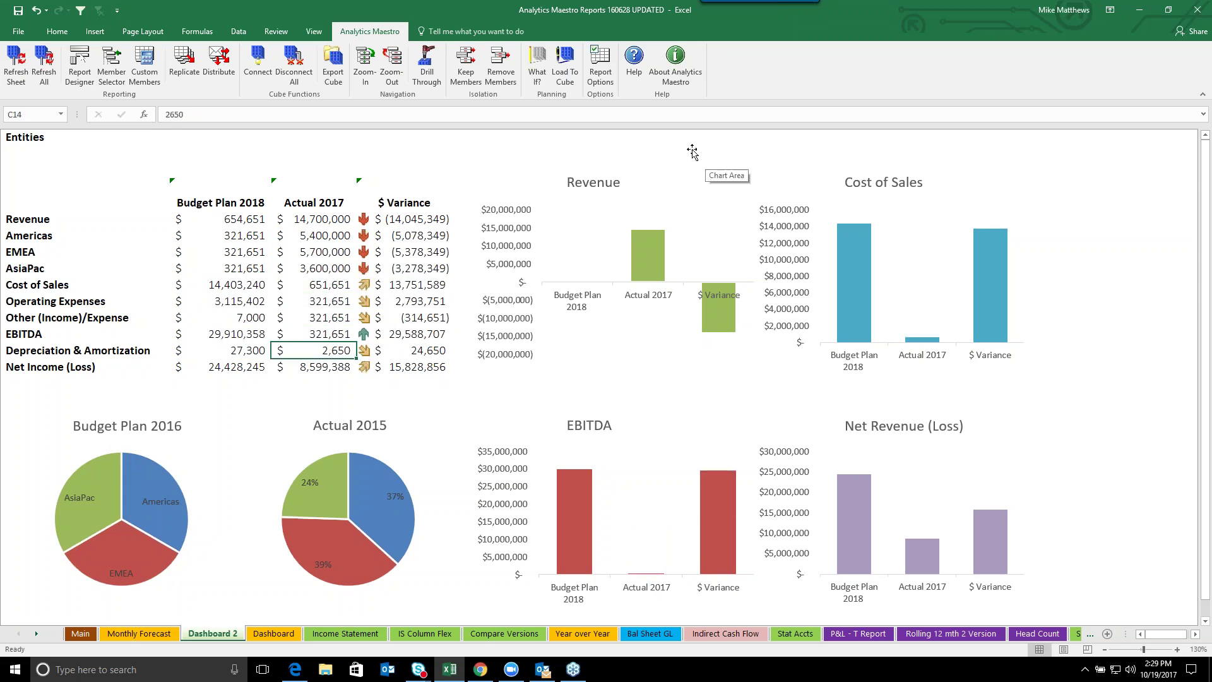
left_click(26, 76)
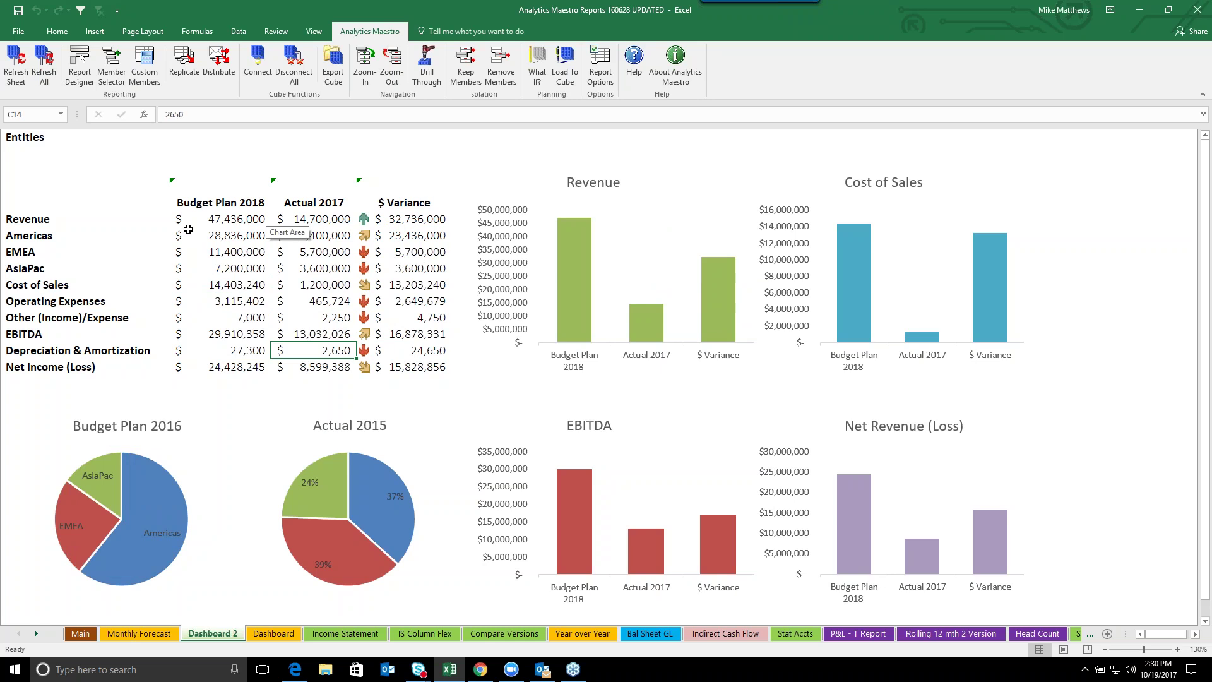
- Examine the Dashboard sheet's plan comparison table, monthly financial trend and debt ratio charts
left_click(273, 633)
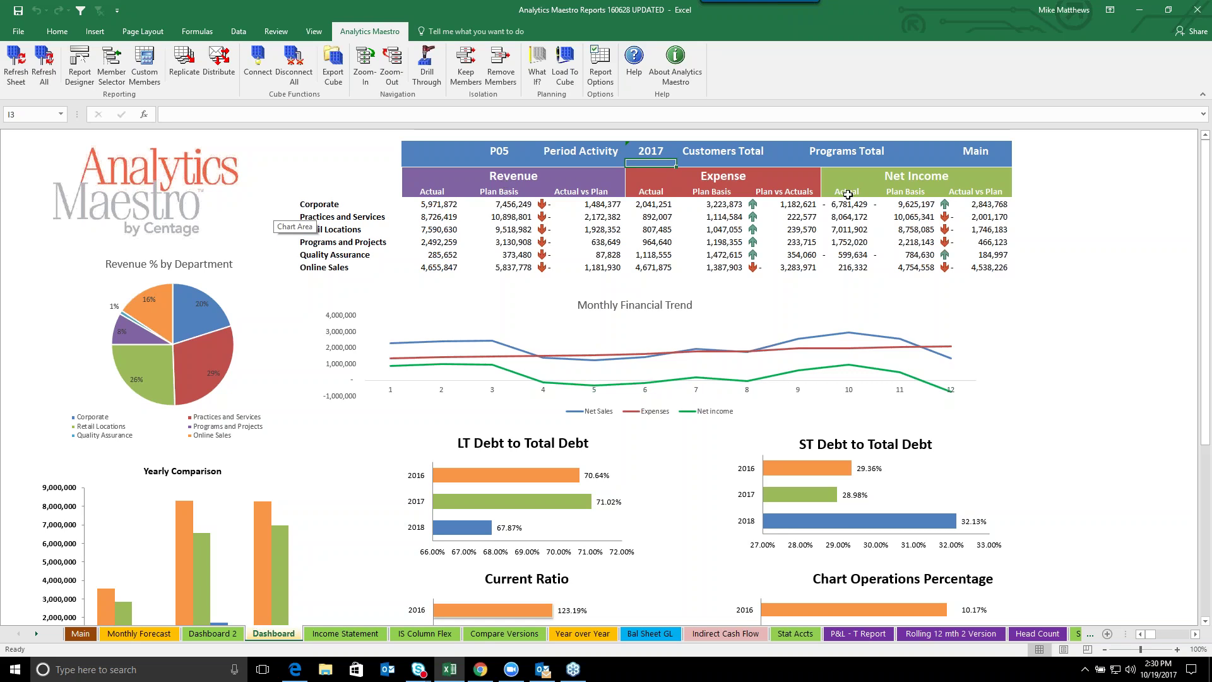
scroll(192, 276, "down", 2)
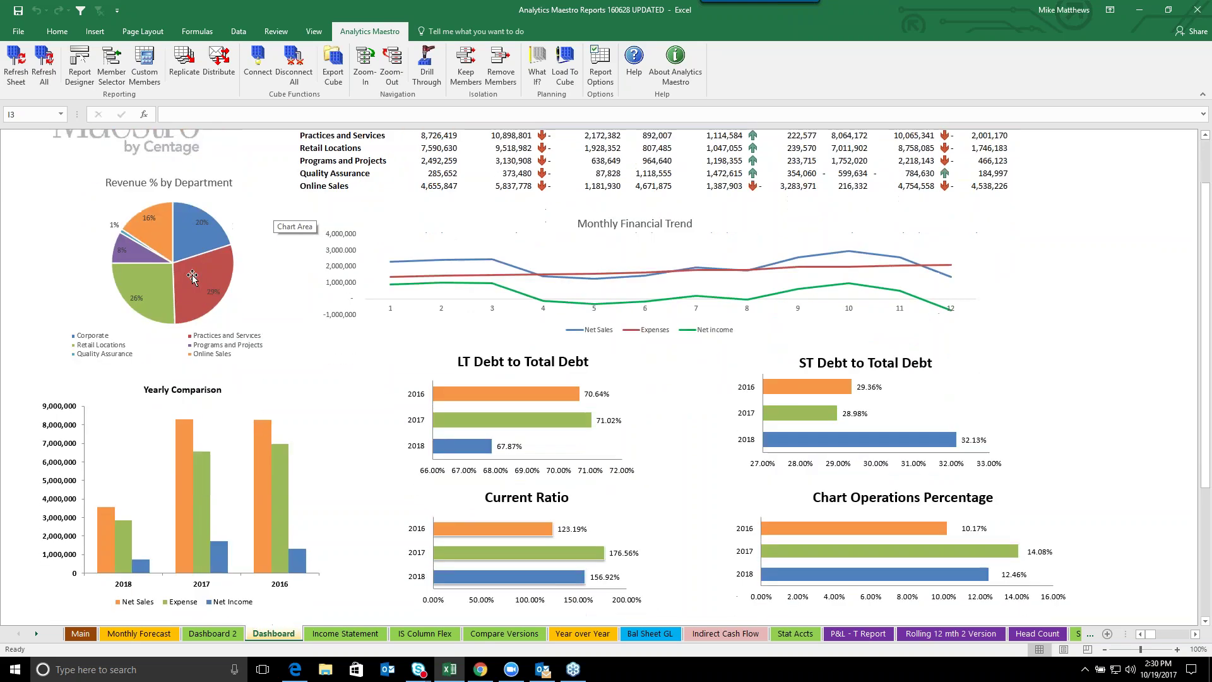
scroll(946, 540, "up", 1)
- Review the Income Statement sheet's 2018 and 2017 period figures for Net Revenue, Cost of Sales, Gross Margin and EBITDA
left_click(340, 634)
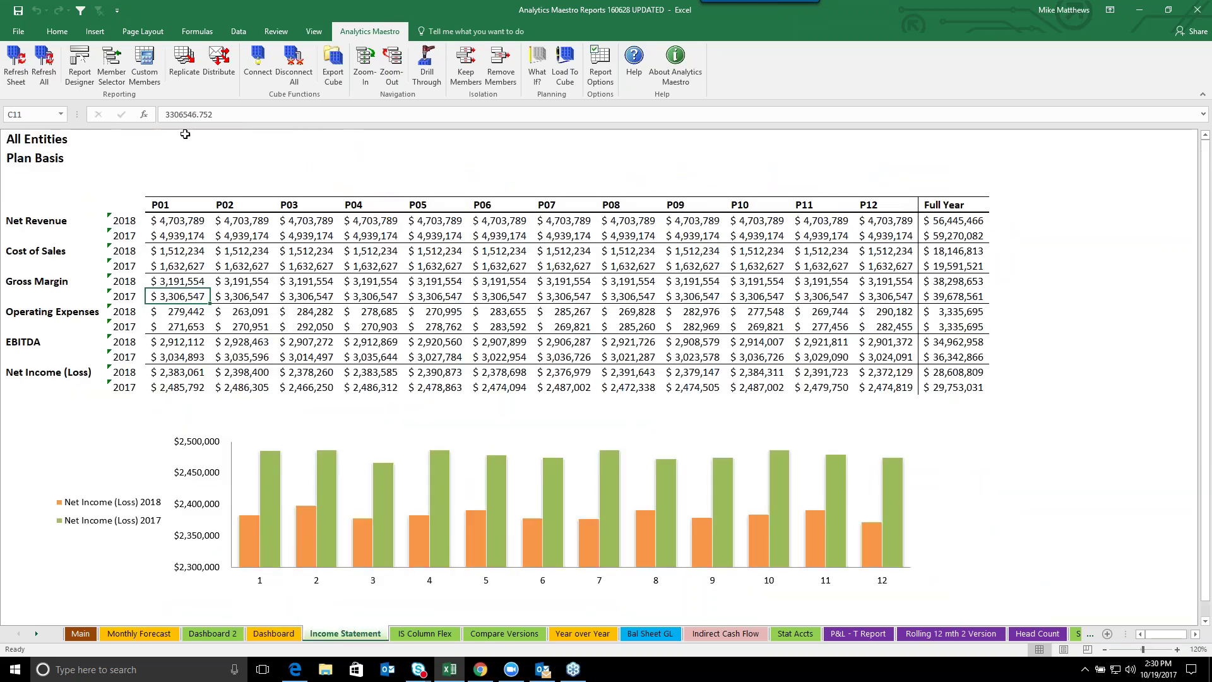
left_click(180, 220)
left_click(186, 278)
left_click(307, 342)
left_click(308, 280)
left_click(363, 251)
left_click(371, 326)
left_click(501, 357)
left_click(628, 281)
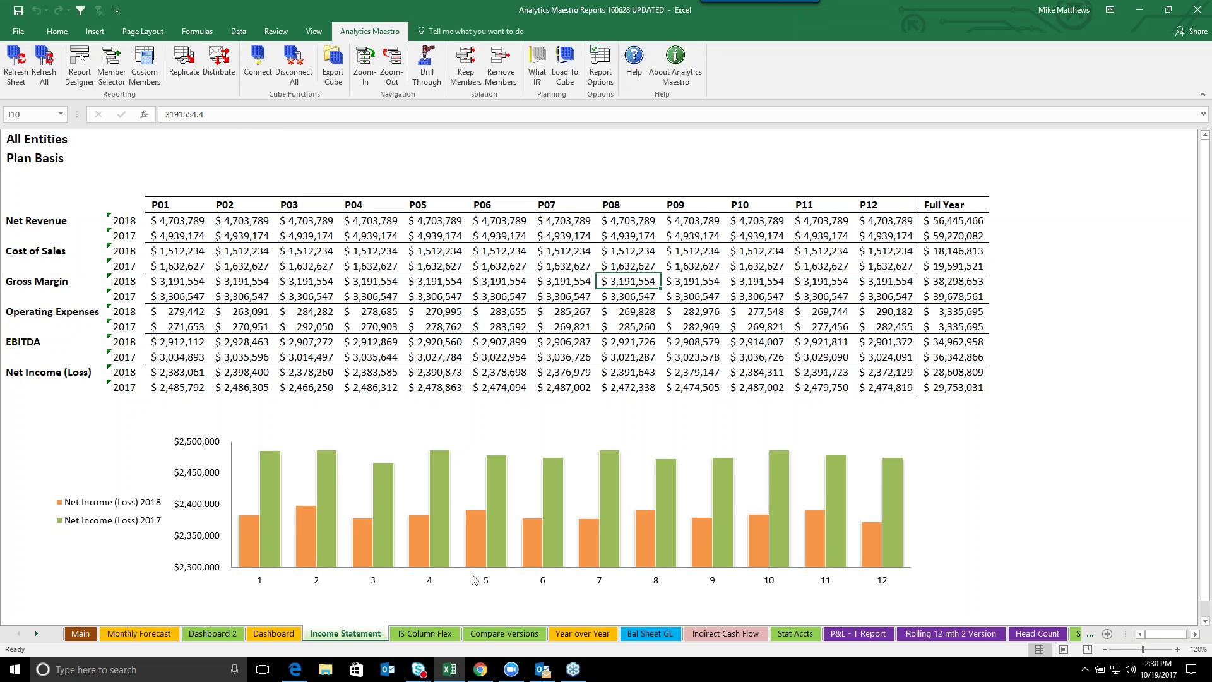
- View the IS Column Flex sheet and bring up the commands available for the P07 column heading
left_click(429, 634)
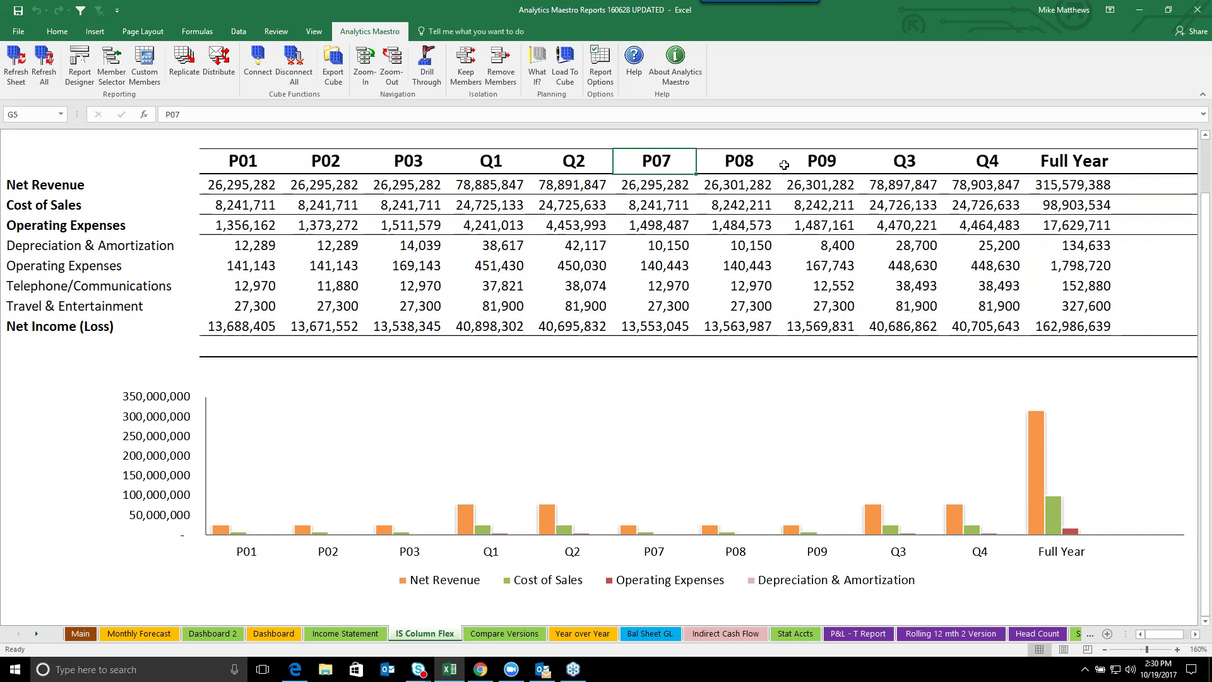
right_click(648, 163)
mouse_move(726, 170)
left_click(814, 202)
- View the Year over Year sheet and highlight its block of KPIs below the balance figures
left_click(580, 635)
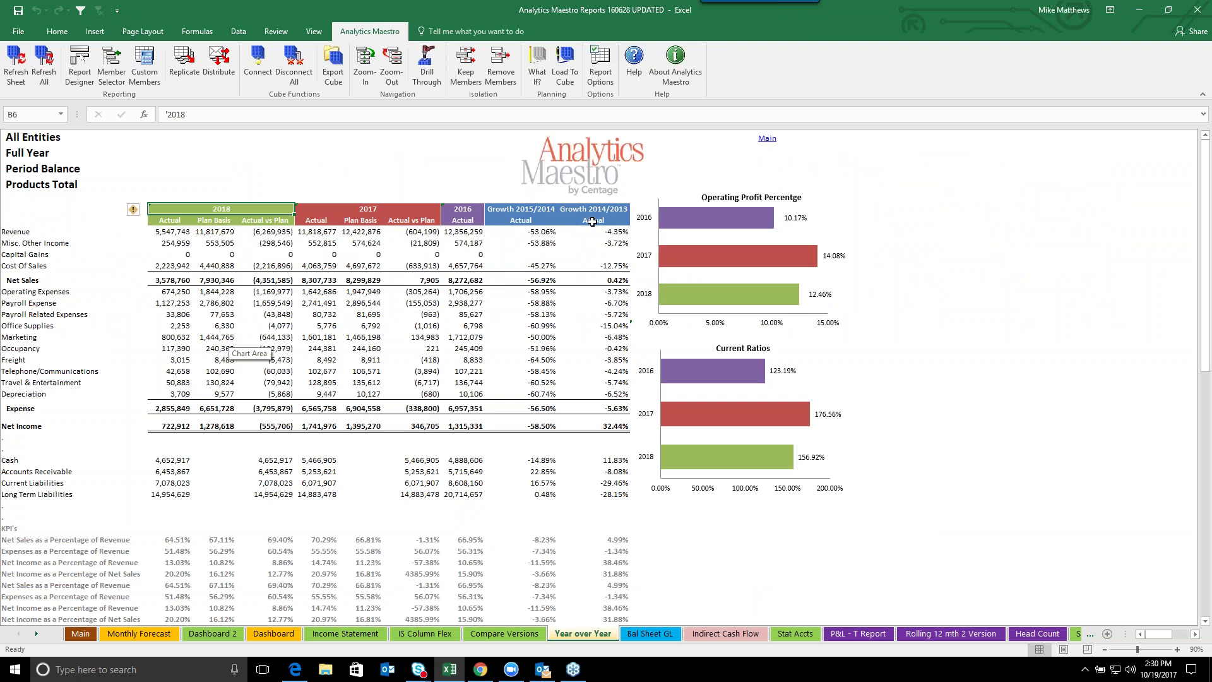
scroll(549, 236, "down", 5)
left_click(95, 373)
left_click_drag(96, 373, 671, 536)
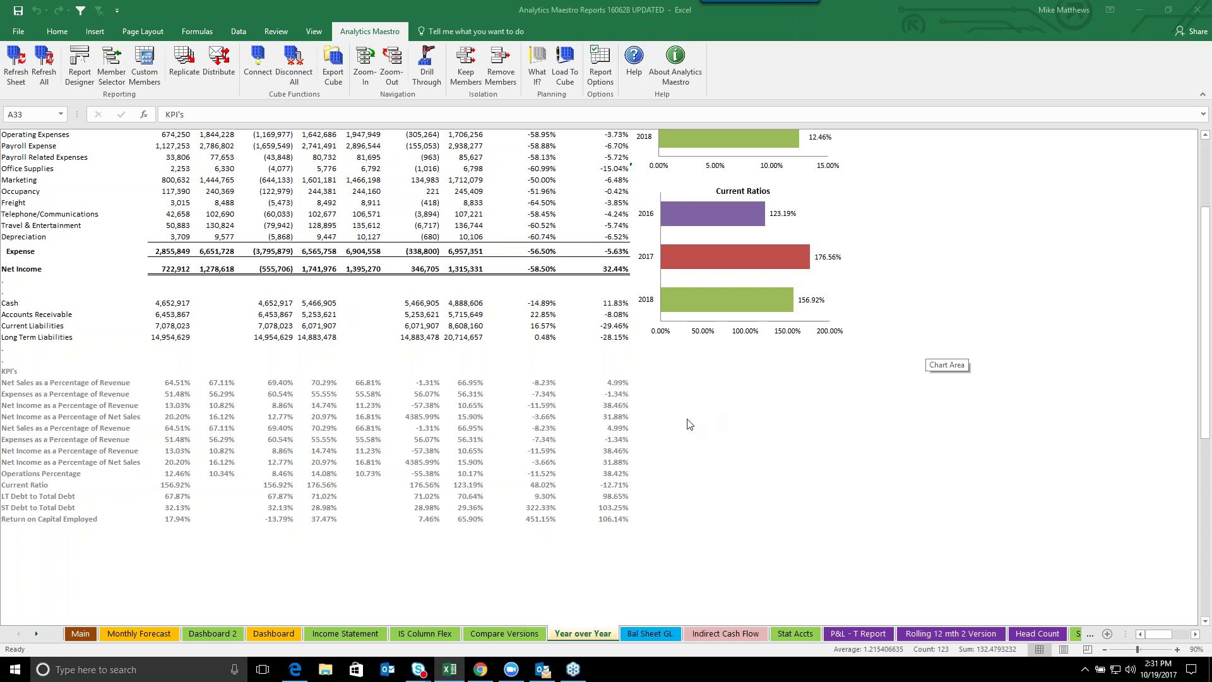
- Review the Bal Sheet GL sheet and the operating, investing and financing sections of the Indirect Cash Flow sheet
left_click(650, 633)
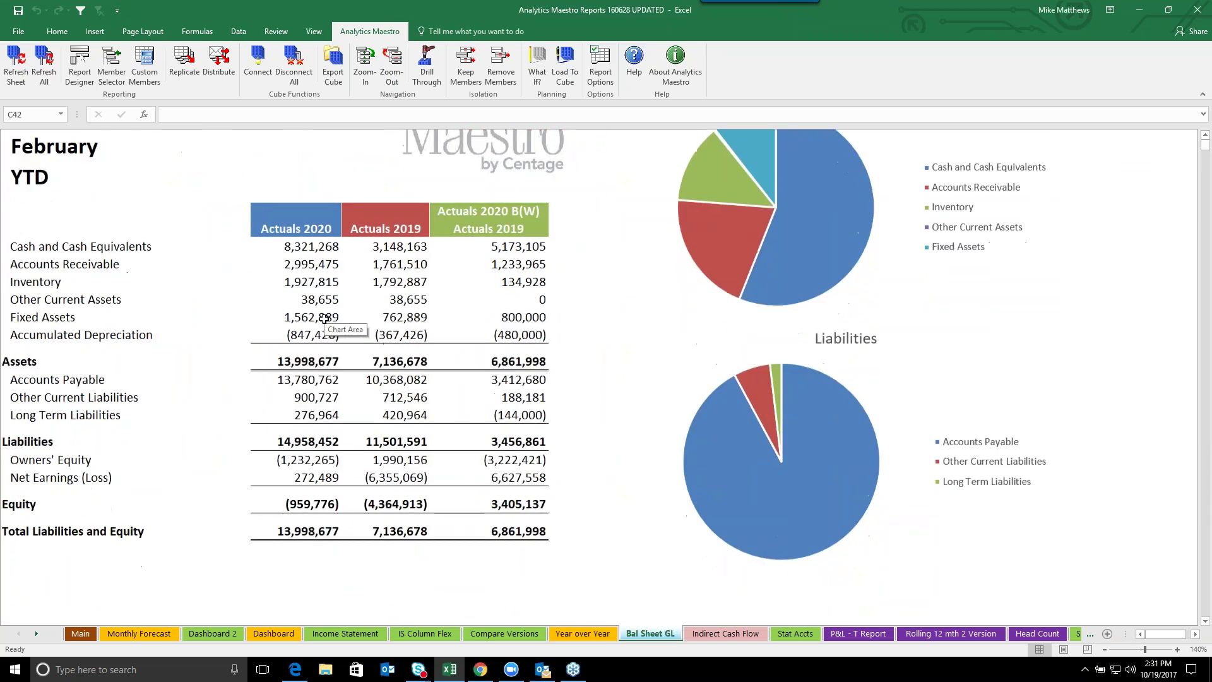
left_click(722, 634)
scroll(144, 244, "down", 1)
scroll(144, 241, "up", 1)
scroll(154, 262, "down", 5)
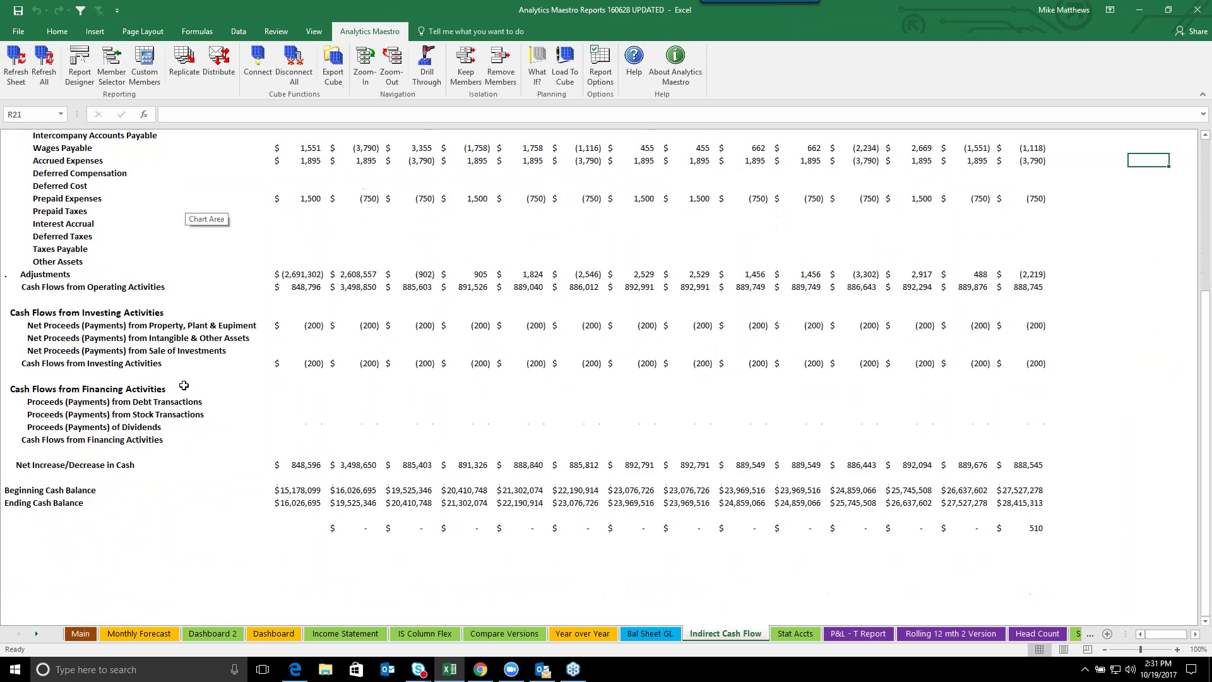
scroll(189, 403, "up", 4)
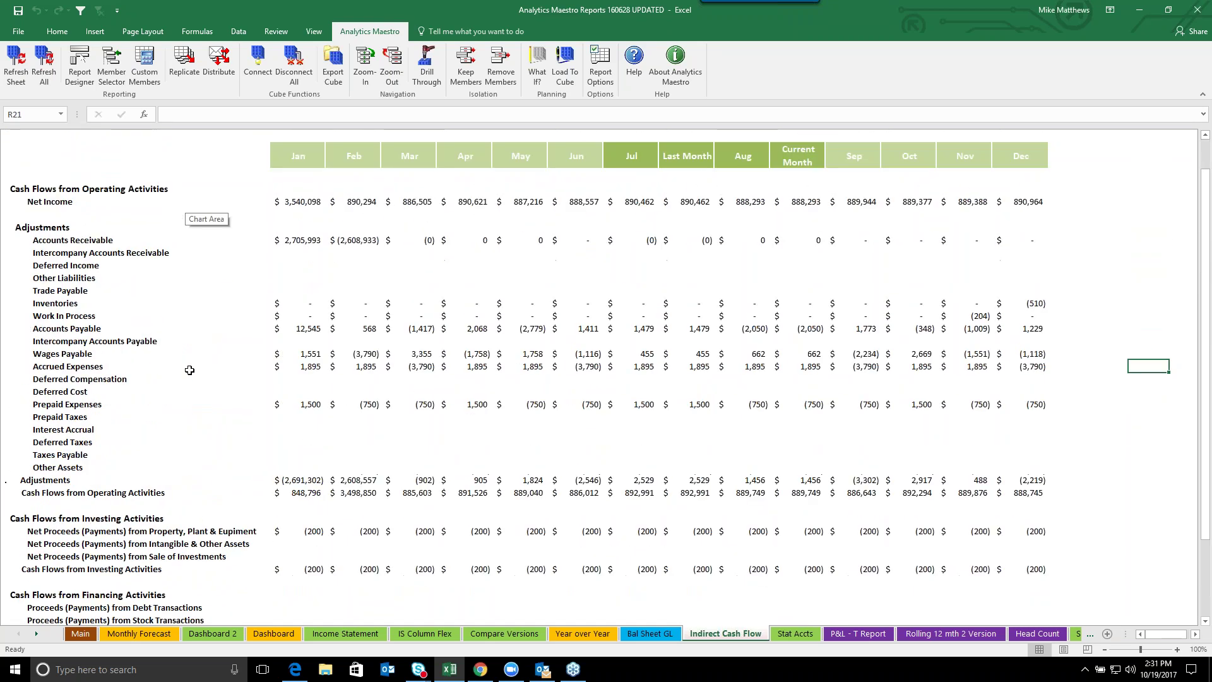
scroll(189, 369, "up", 1)
- Examine the Stat Accts sheet's yearly statistics across all the departments
left_click(800, 635)
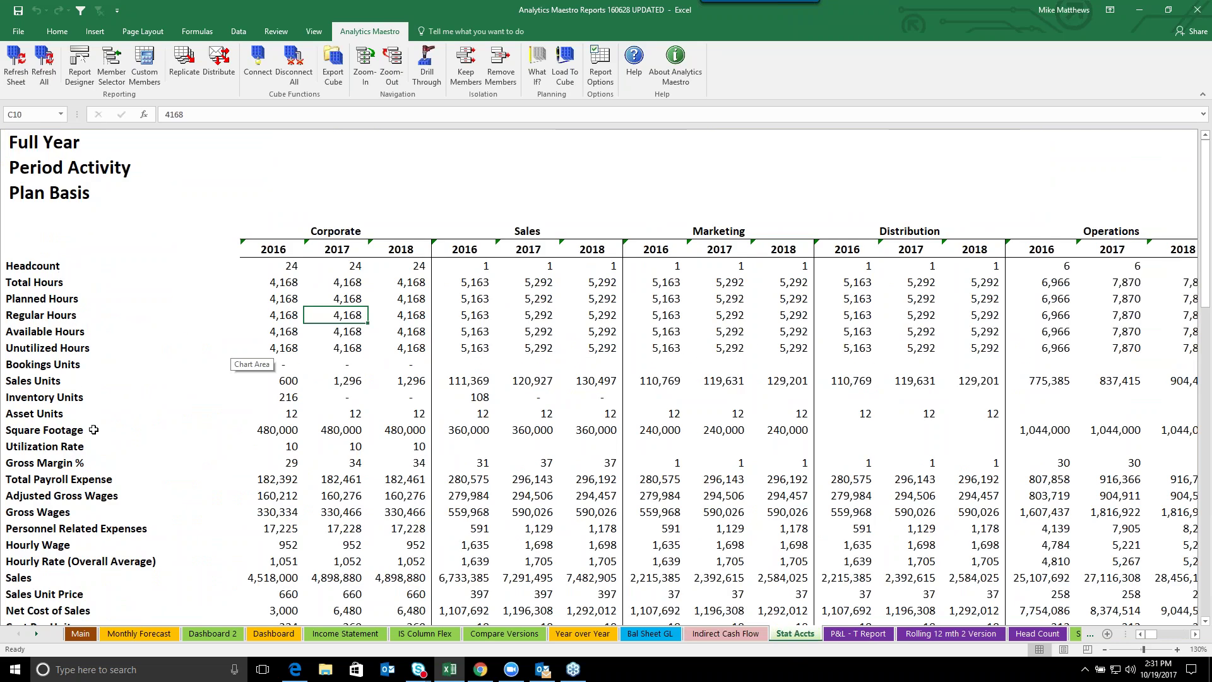
left_click(1196, 634)
left_click(1196, 635)
left_click(1196, 635)
left_click(1196, 635)
left_click(1196, 635)
left_click_drag(1163, 636, 1146, 635)
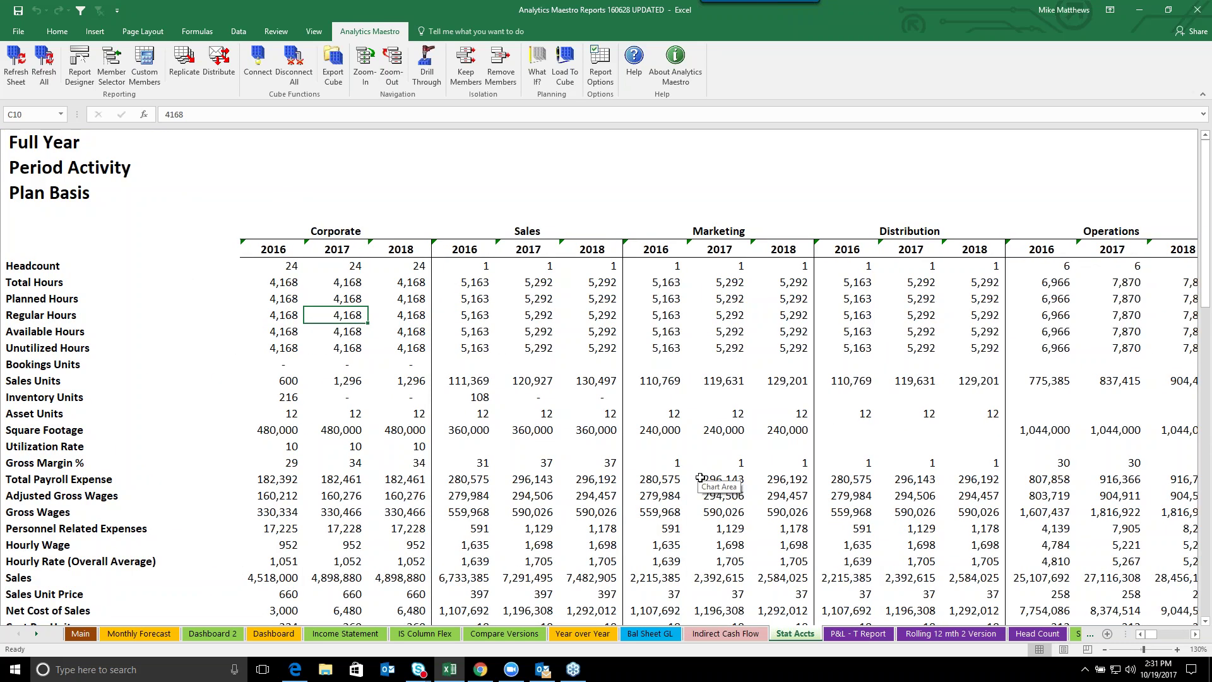
- View the P&L - T Report, Rolling 12 mth 2 Version and Head Count sheets, and reveal the remaining worksheets
left_click(858, 633)
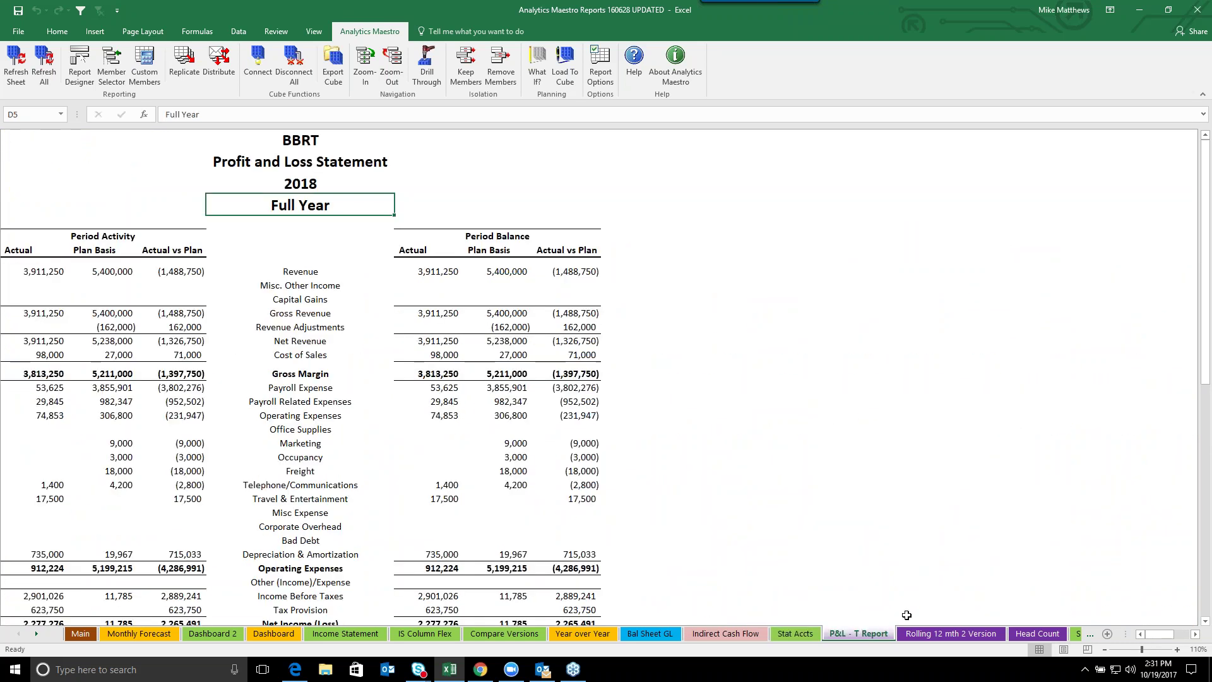
left_click(950, 633)
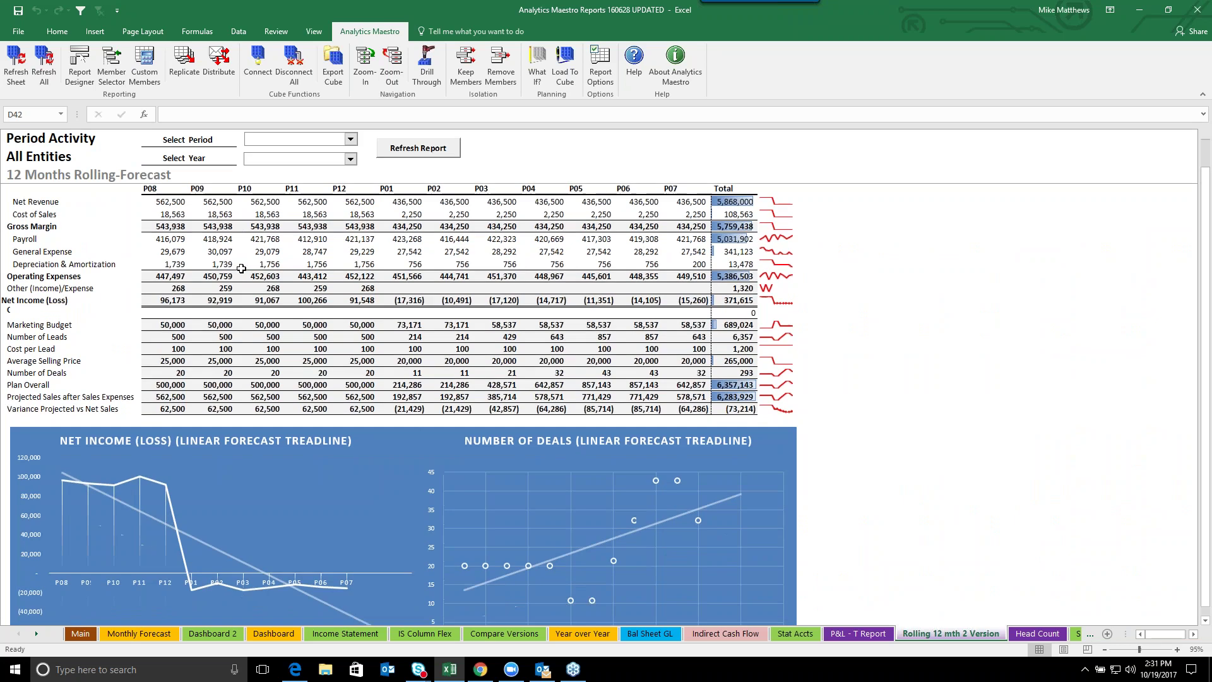
left_click(1033, 634)
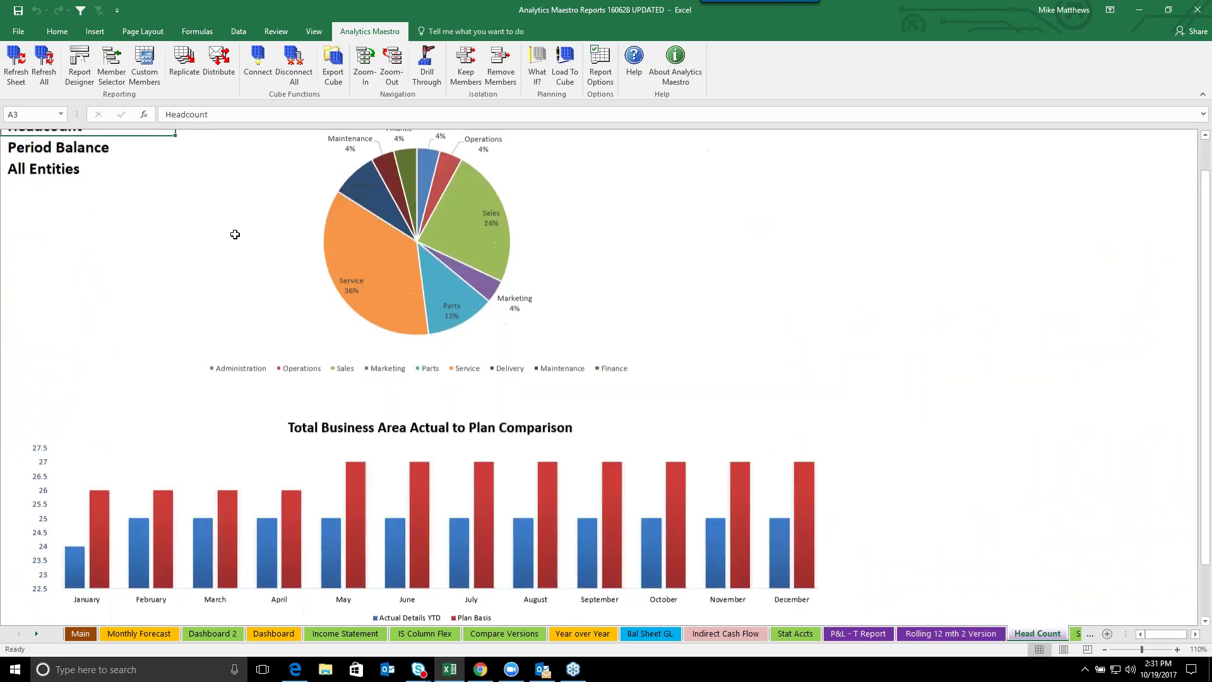
left_click(36, 633)
left_click(36, 633)
left_click(36, 633)
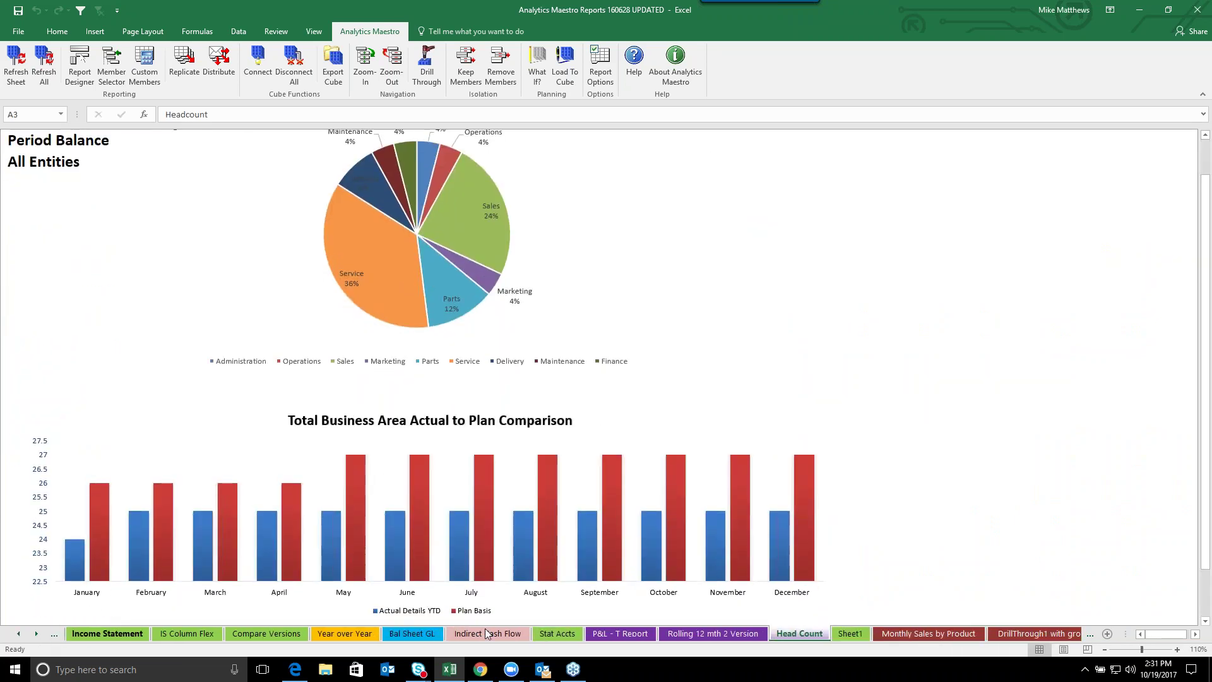
- On the blank Sheet1, start a new Report Designer report and connect it to CURRENT CUBE FOR AM 102815
left_click(850, 638)
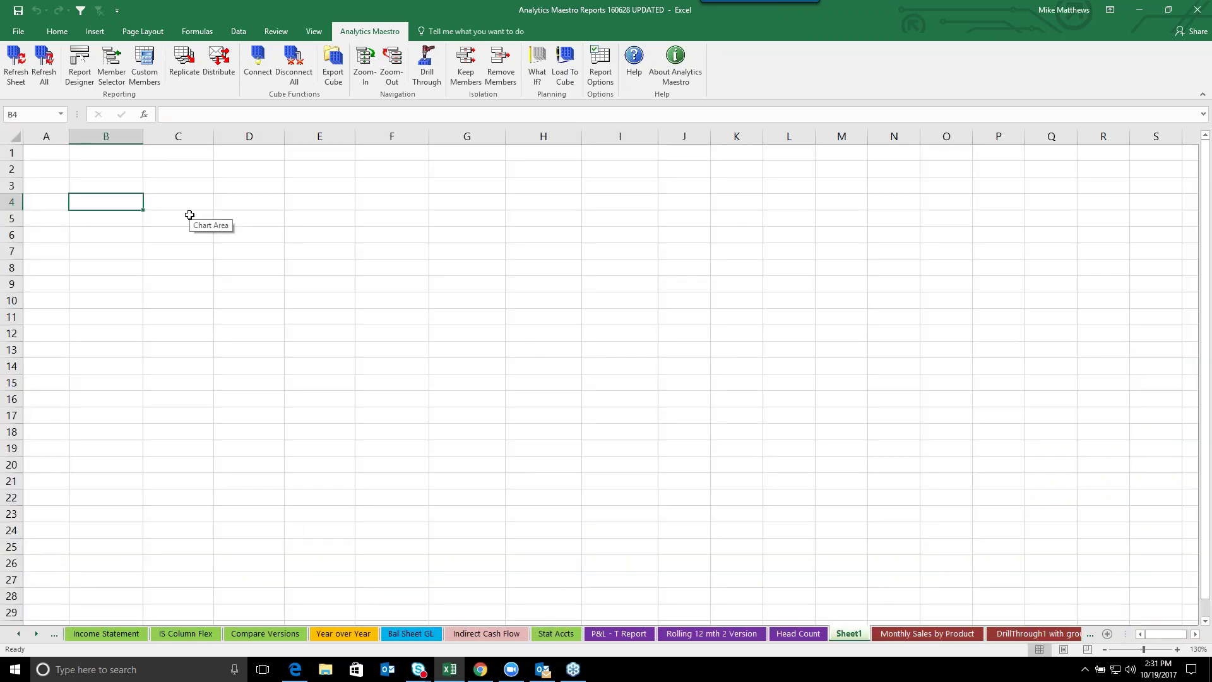
left_click(71, 77)
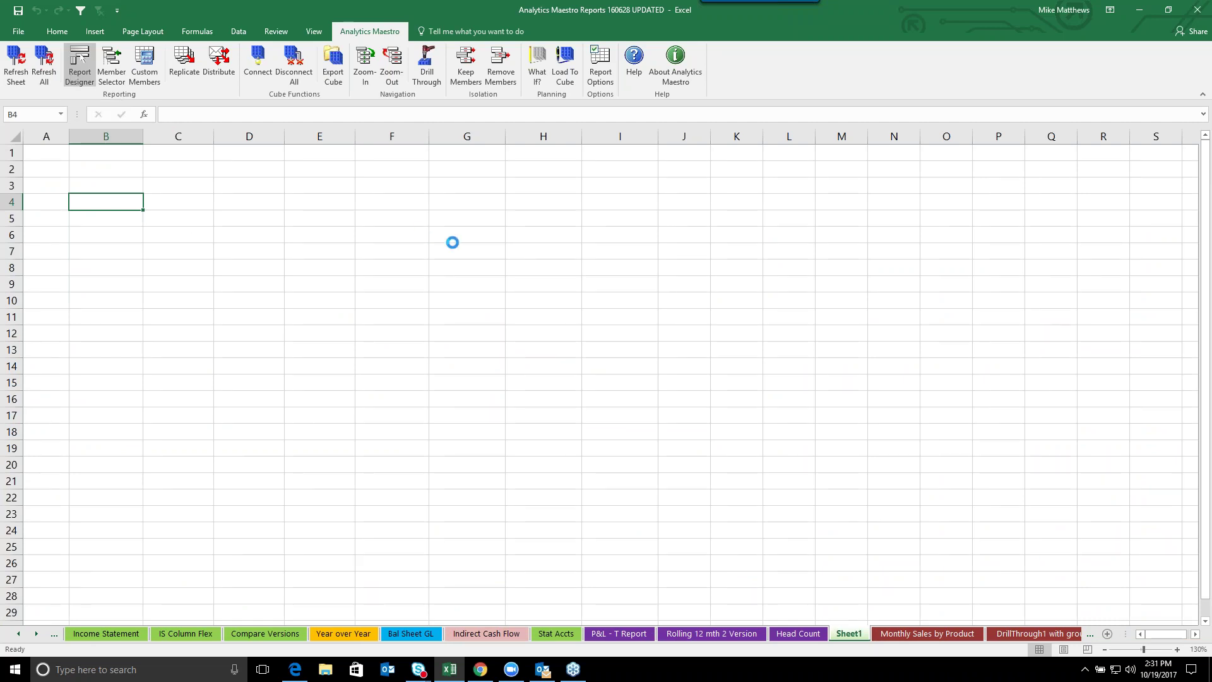
left_click(697, 222)
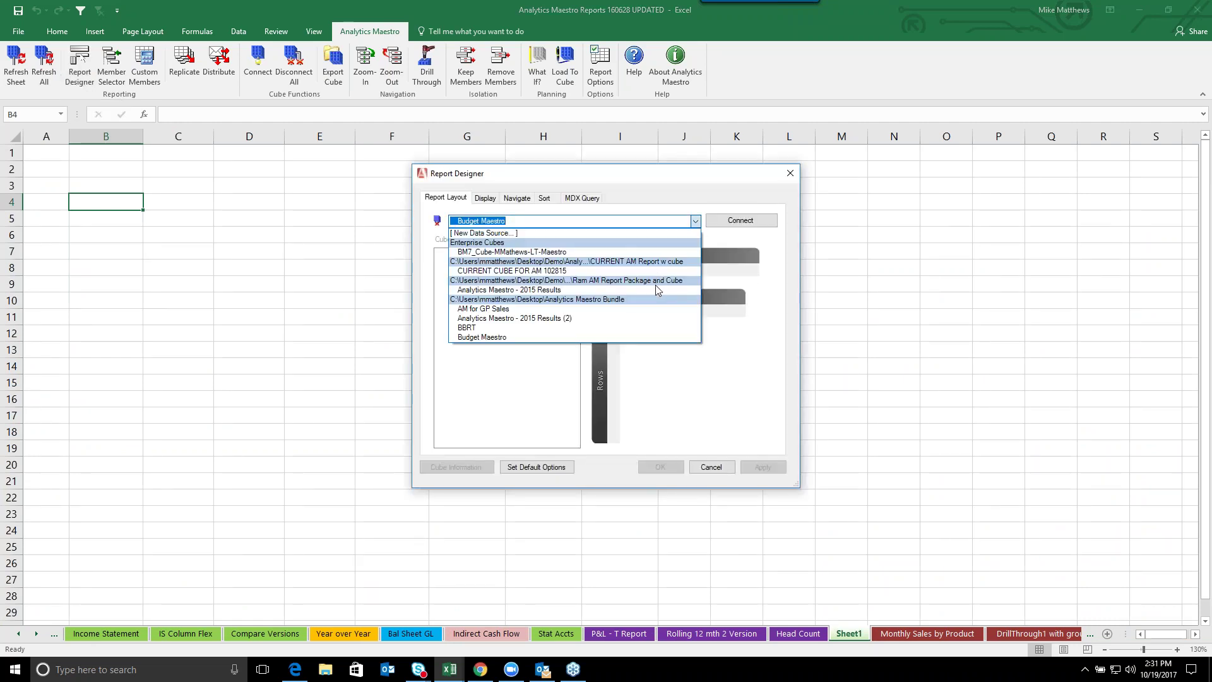
left_click(656, 270)
left_click(741, 220)
- Add the Versions dimension to the report headers and select Plan Basis as its member
left_click_drag(465, 354, 625, 270)
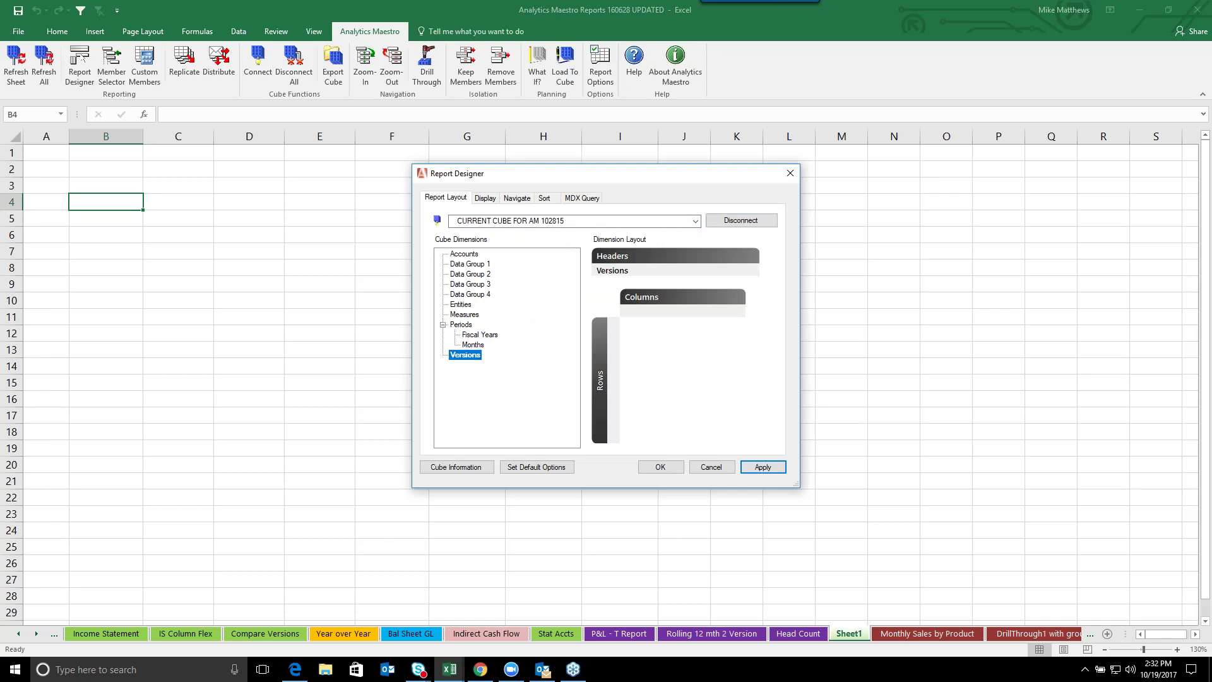
double_click(612, 270)
double_click(430, 250)
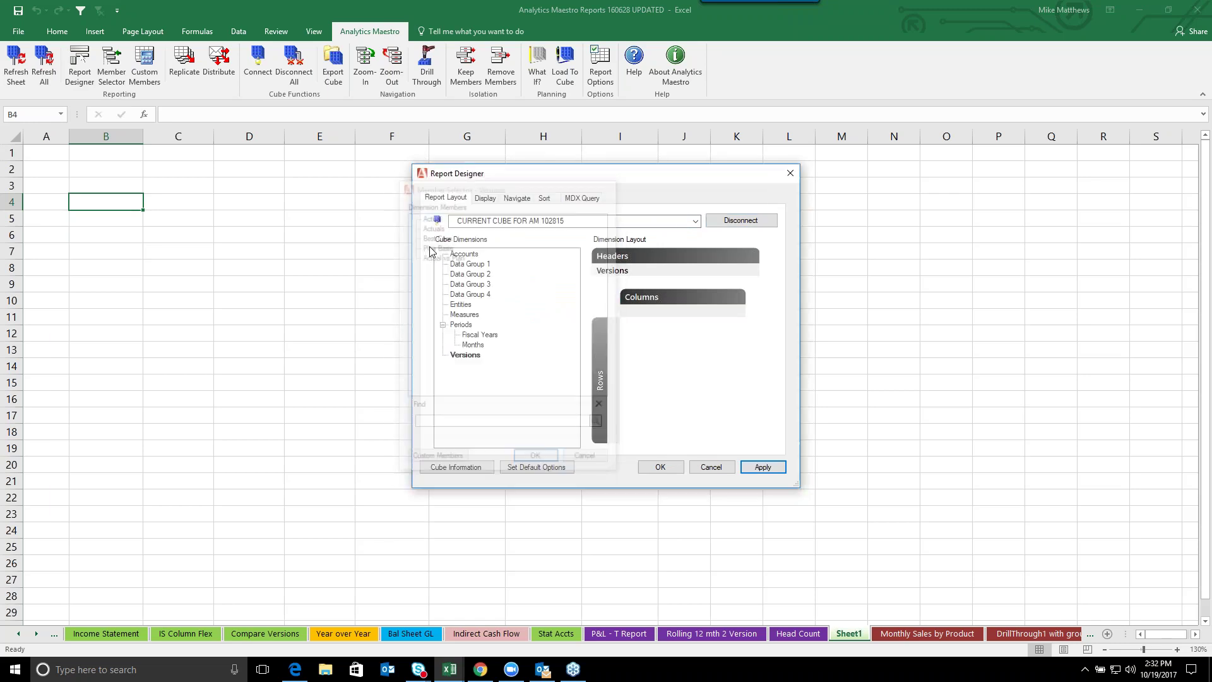
- Place Months in the report columns, and add Fiscal Years for 2010 and Entities to the headers
left_click(474, 345)
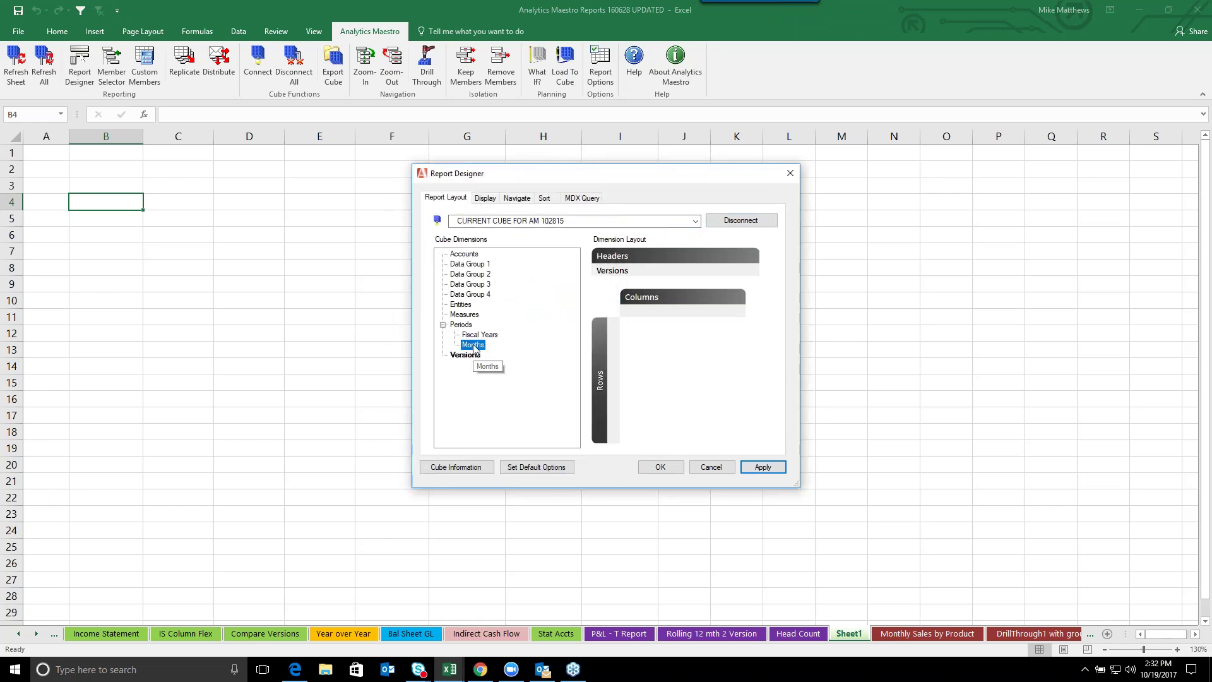
left_click_drag(474, 346, 670, 311)
left_click(480, 335)
left_click_drag(618, 266, 619, 268)
double_click(468, 246)
left_click_drag(452, 306, 615, 296)
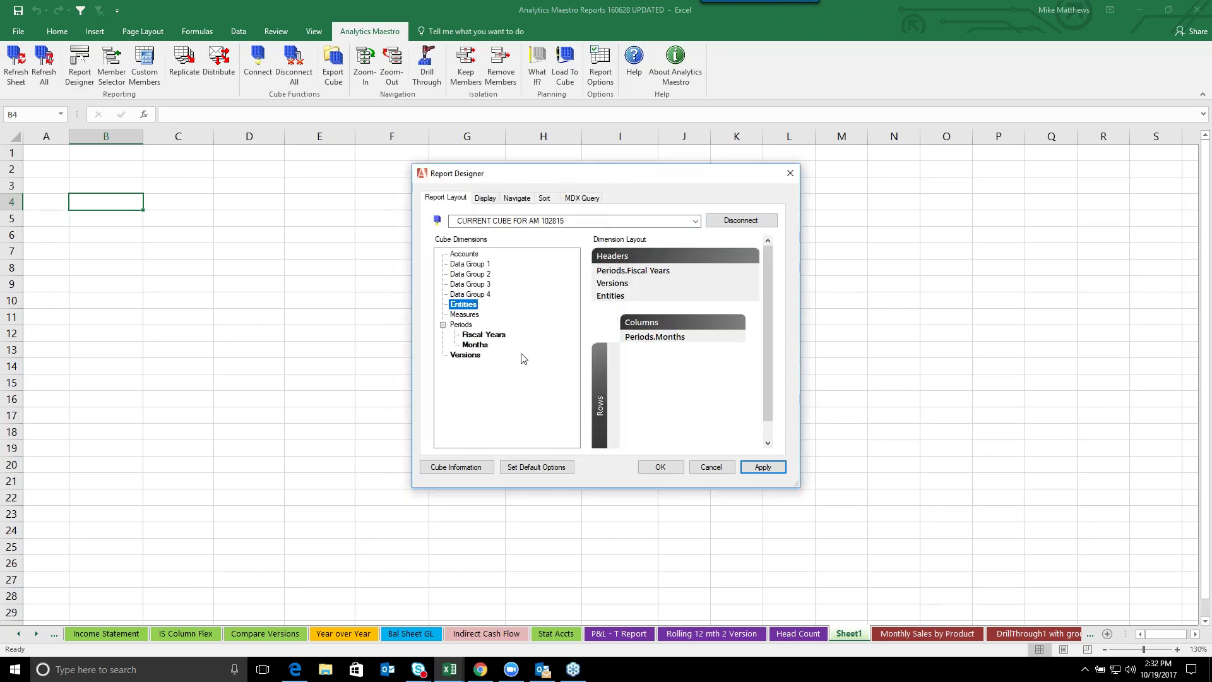
- Place Accounts in the rows with Net Income (Loss) as its selected member, and generate the report on Sheet1
left_click(464, 254)
left_click_drag(598, 369, 599, 372)
scroll(616, 361, "down", 1)
double_click(614, 346)
left_click(593, 217)
left_click(628, 218)
left_click(800, 217)
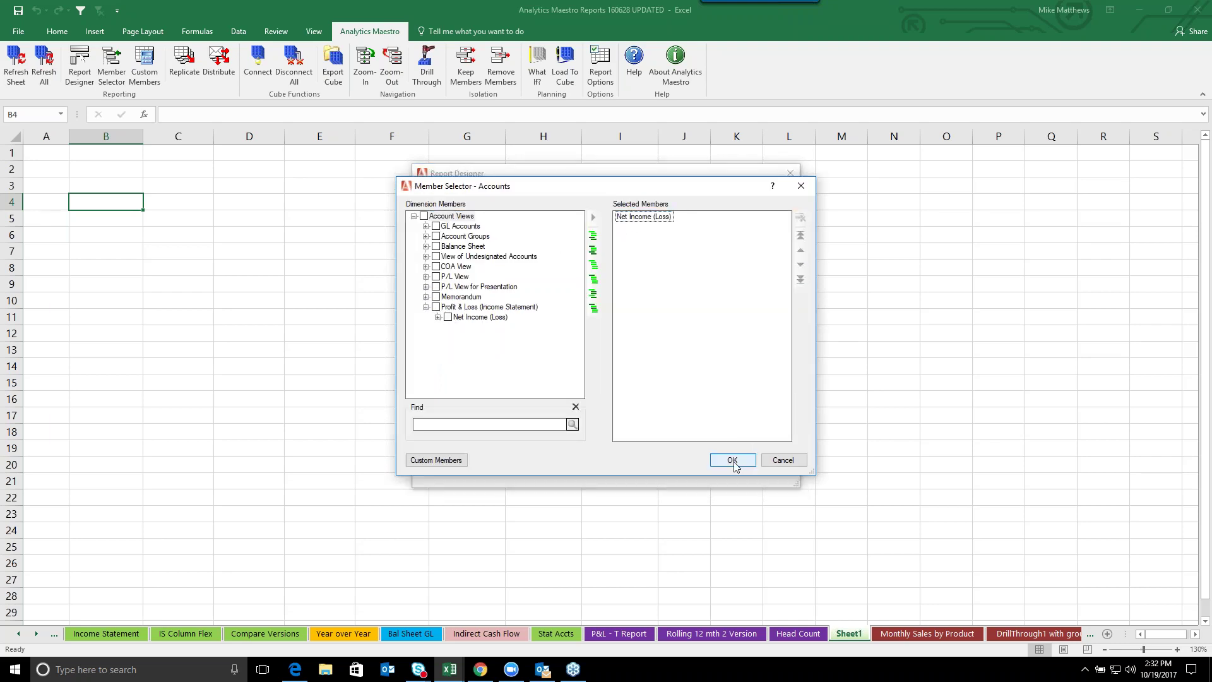
left_click(732, 460)
left_click(765, 465)
left_click(661, 465)
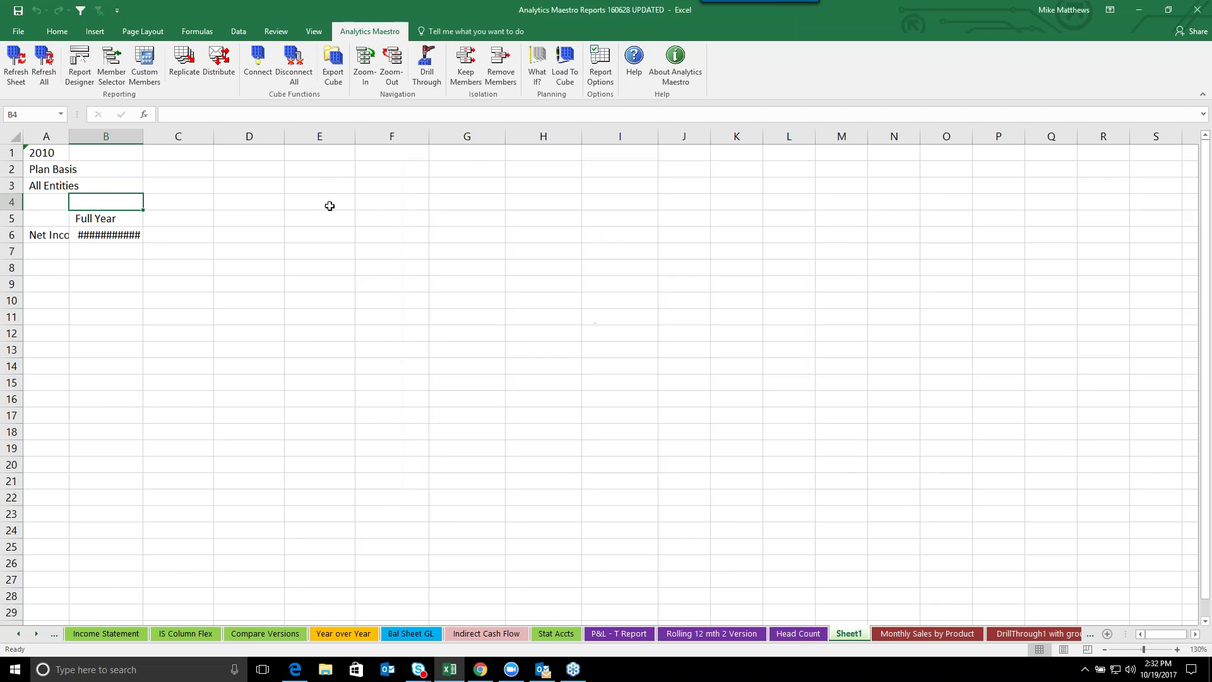
- Apply Auto Resize Columns to the report and expand Net Income (Loss) down to Net Revenue and Cost of Sales
left_click(600, 66)
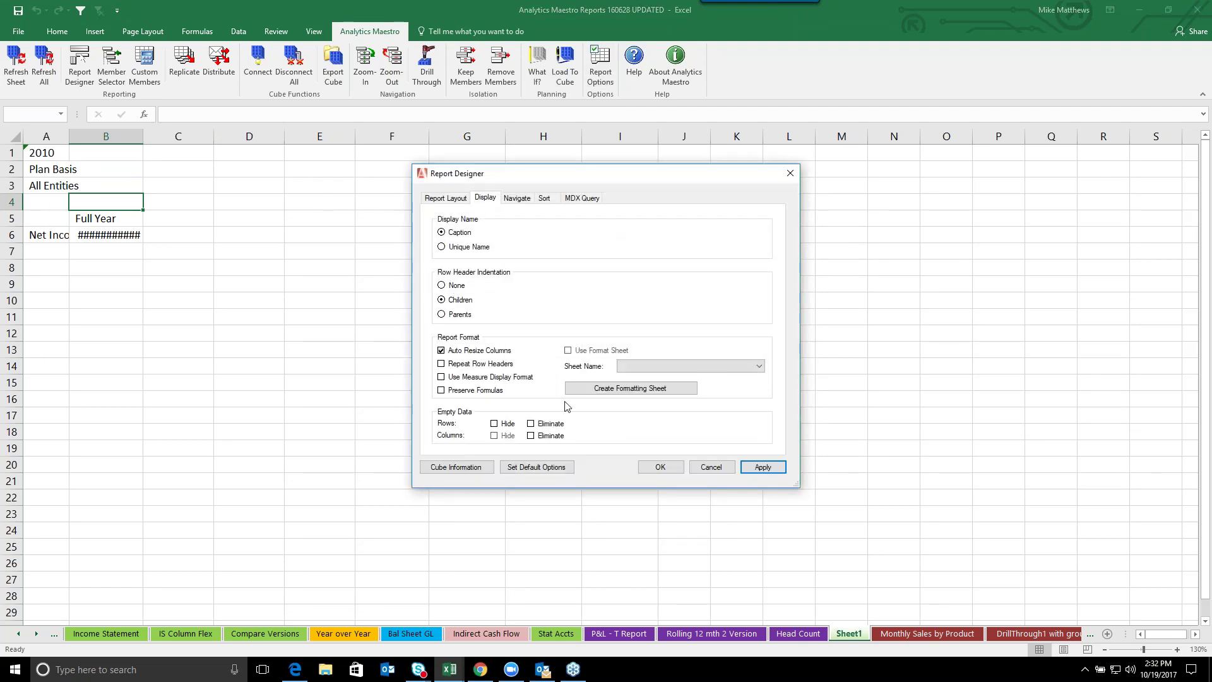
left_click(761, 466)
left_click(660, 467)
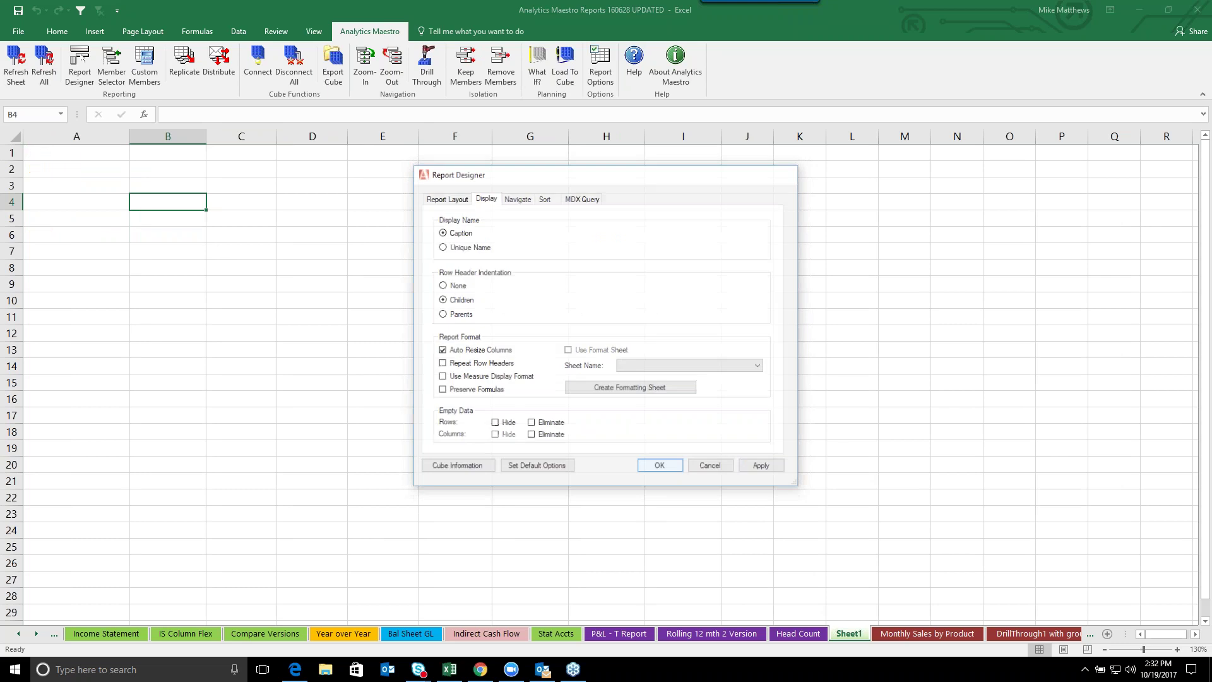
left_click(79, 238)
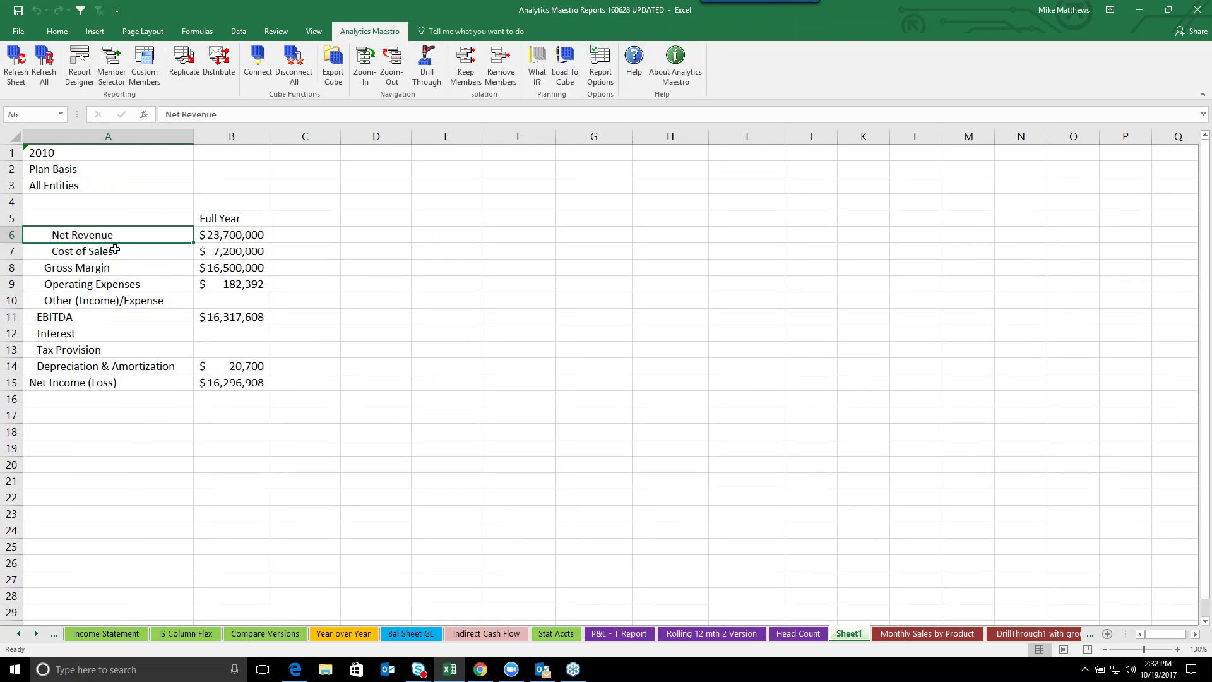
- Expand the Full Year column into its four quarters, and expand Q4 to its months and collapse it again
left_click(210, 219)
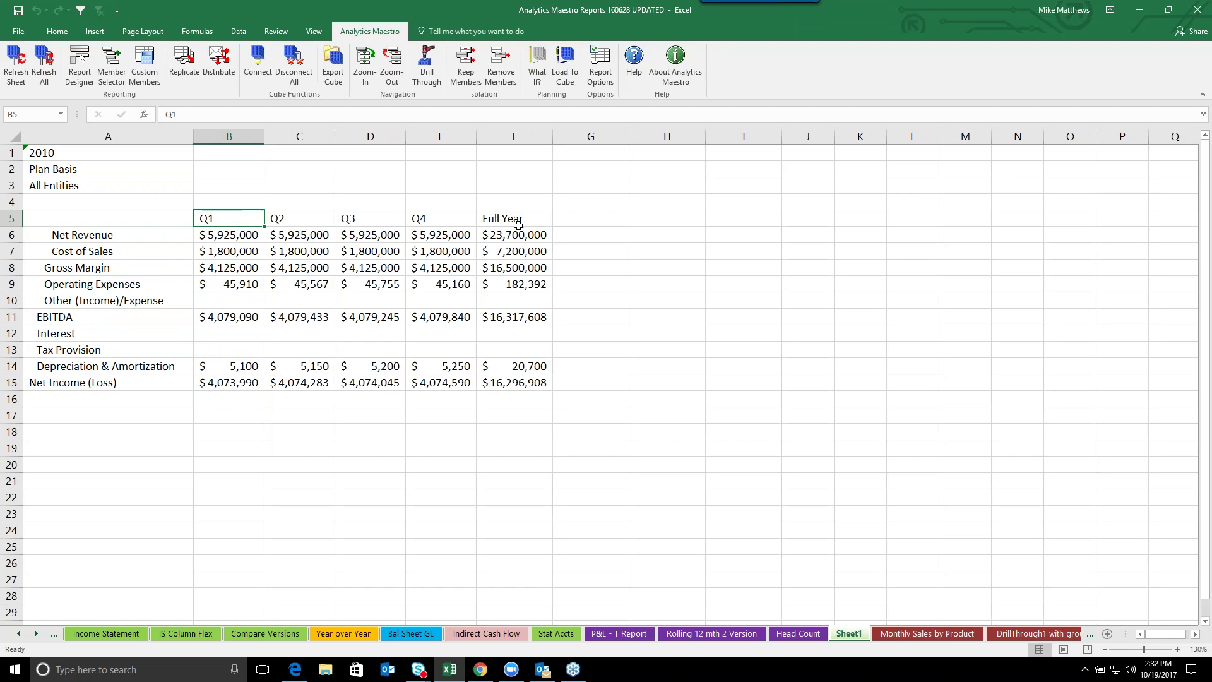
double_click(435, 217)
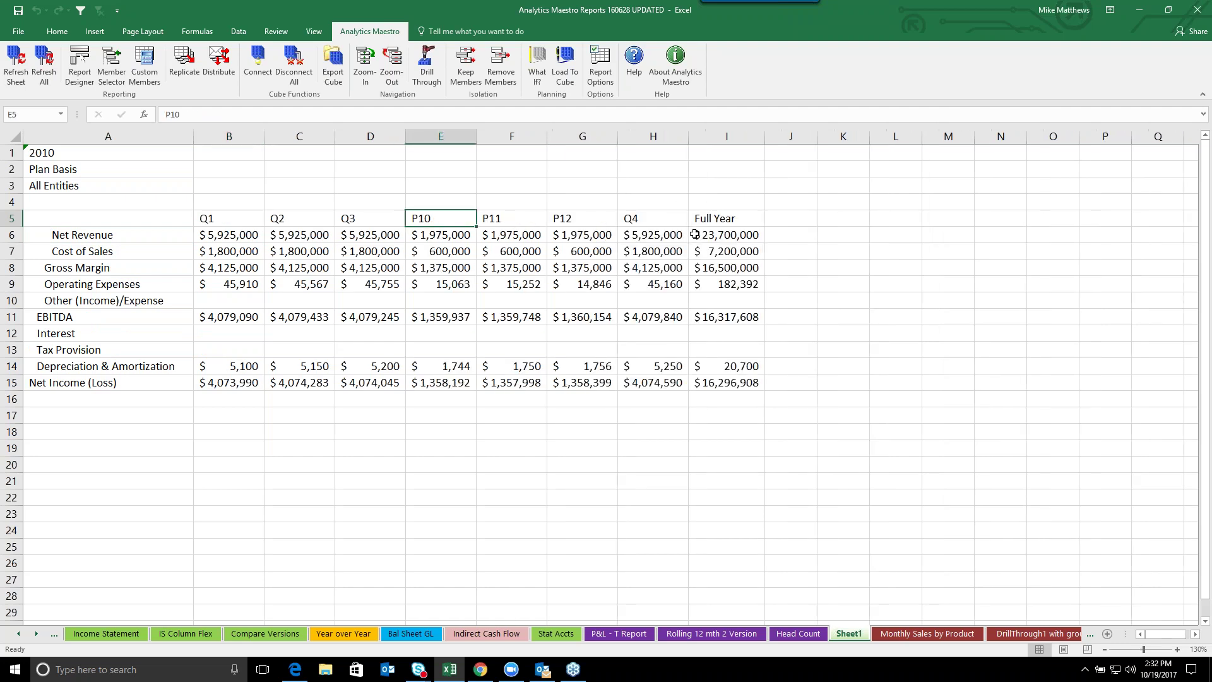
right_click(429, 217)
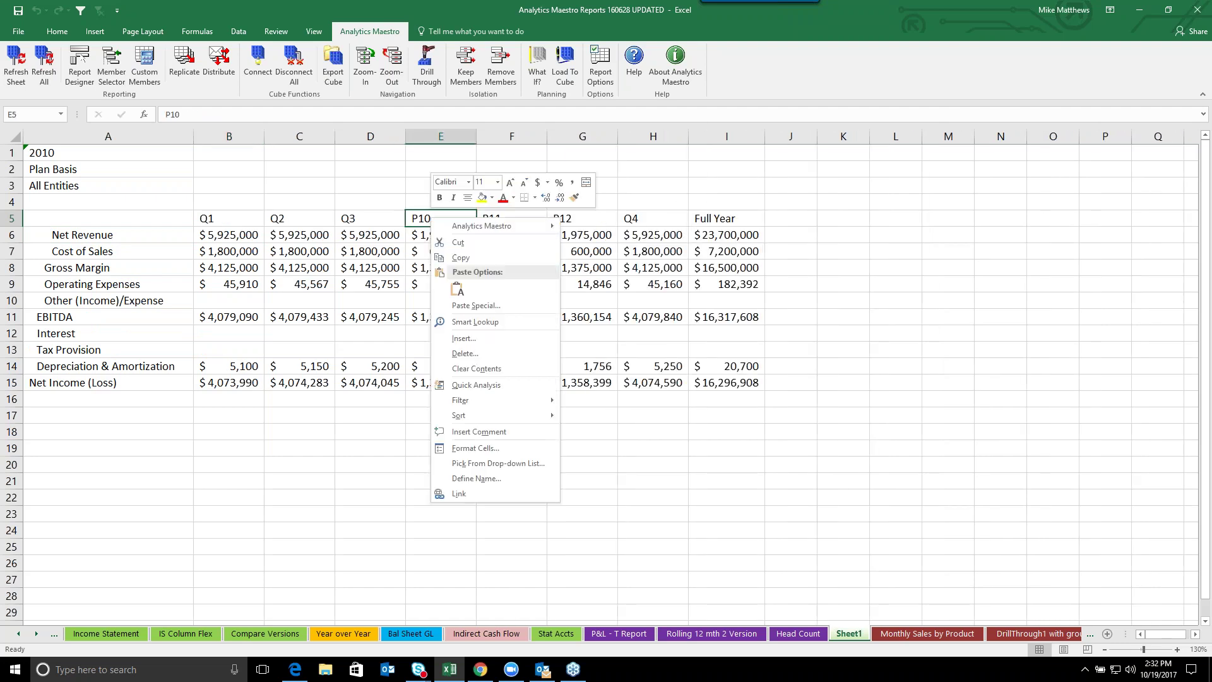
mouse_move(480, 226)
left_click(593, 252)
- Chart quarterly and full-year Net Revenue and Cost of Sales as 3-D clustered columns beside the report, using the dark style with data labels
left_click_drag(145, 221, 296, 250)
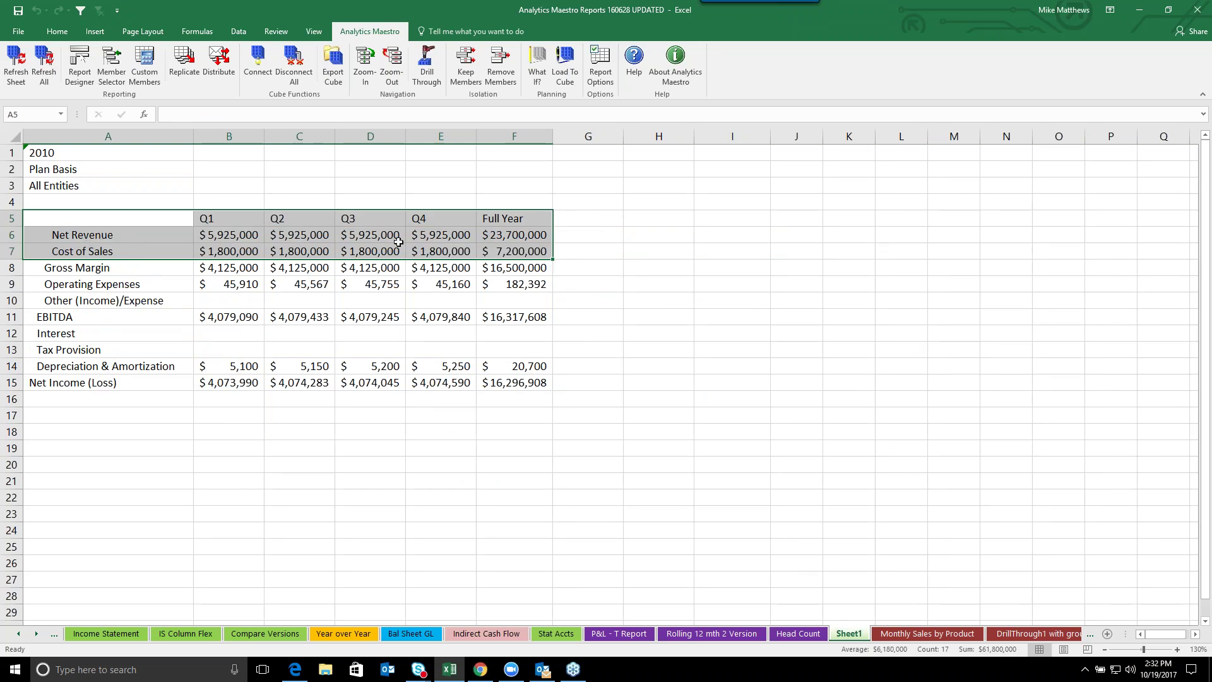
left_click(95, 31)
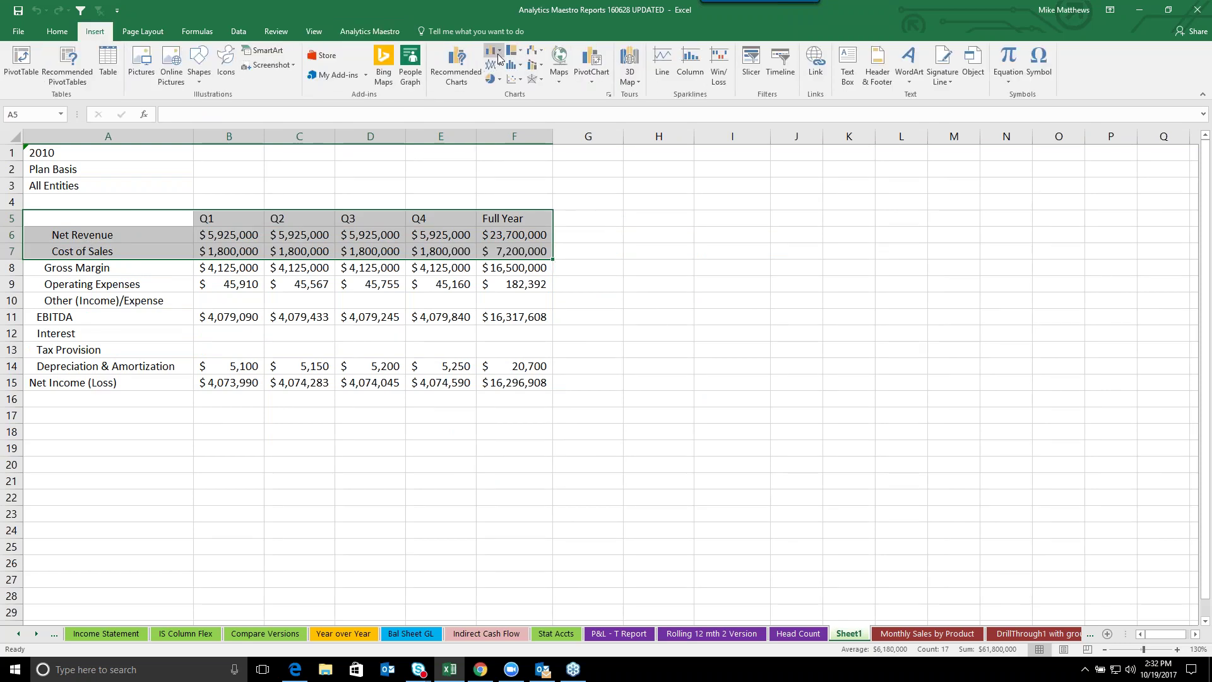
left_click(494, 51)
left_click(503, 90)
left_click_drag(694, 293, 933, 181)
left_click(433, 70)
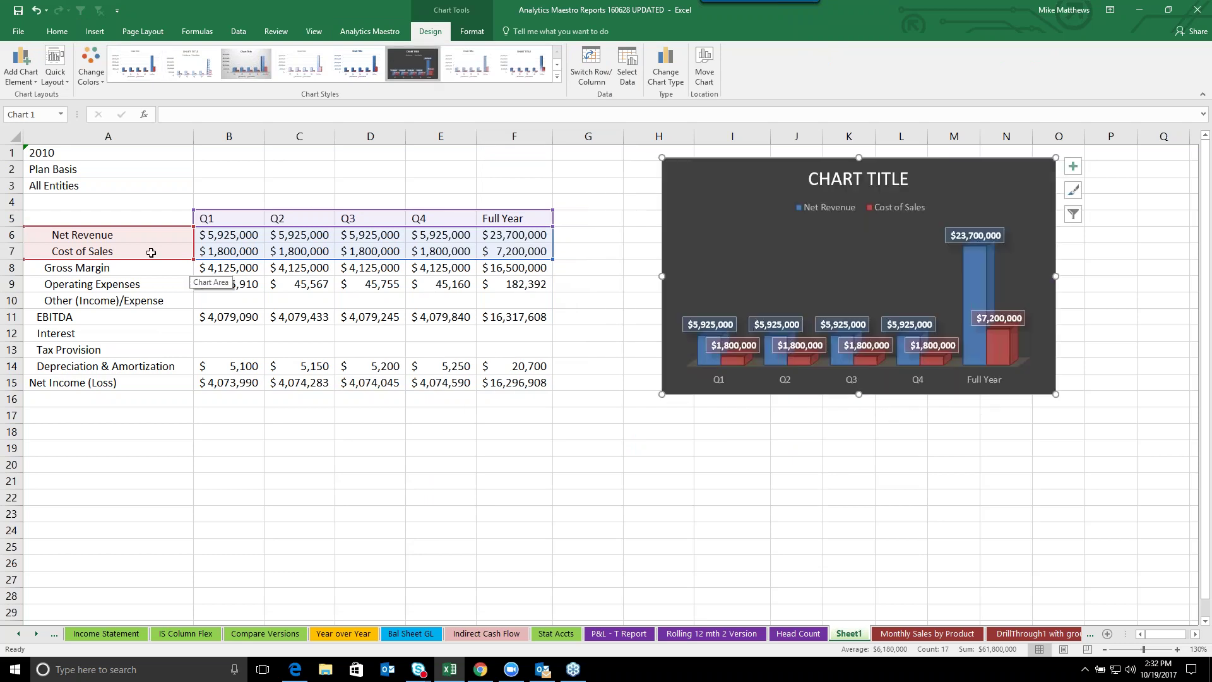
- Replicate the report by entity, adding Corporate, Distribution and Marketing to the selected members alongside All Entities
left_click(108, 189)
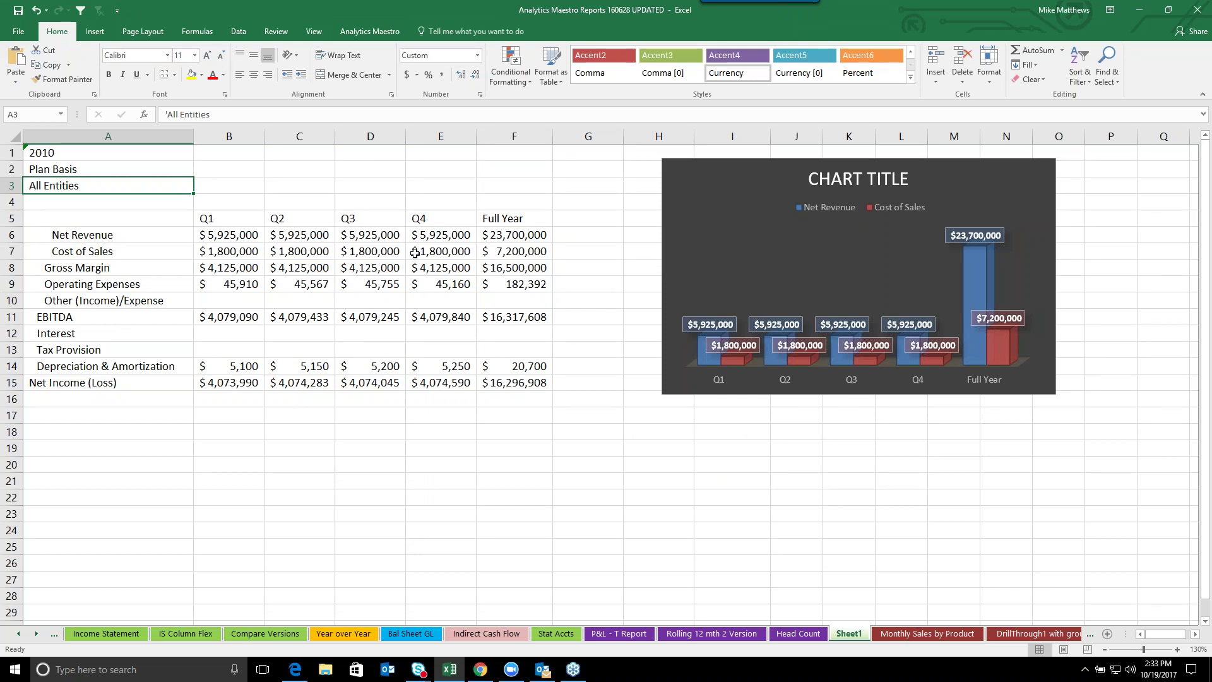
left_click(370, 31)
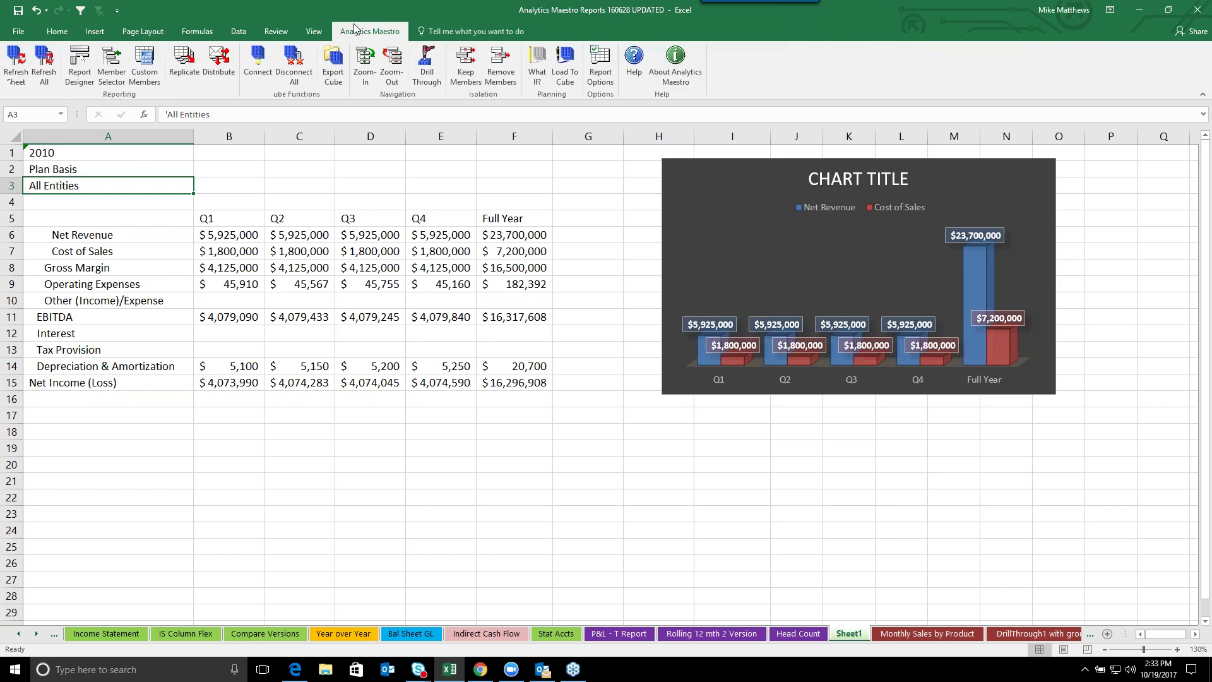
left_click(112, 63)
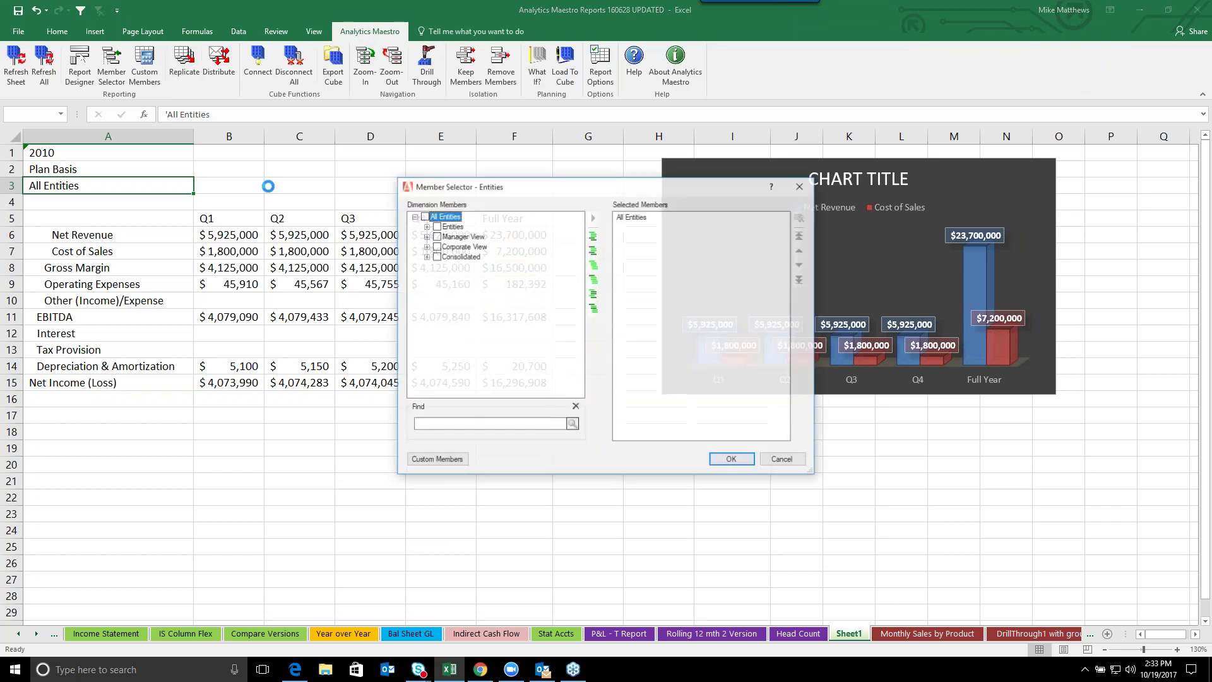
left_click(447, 236)
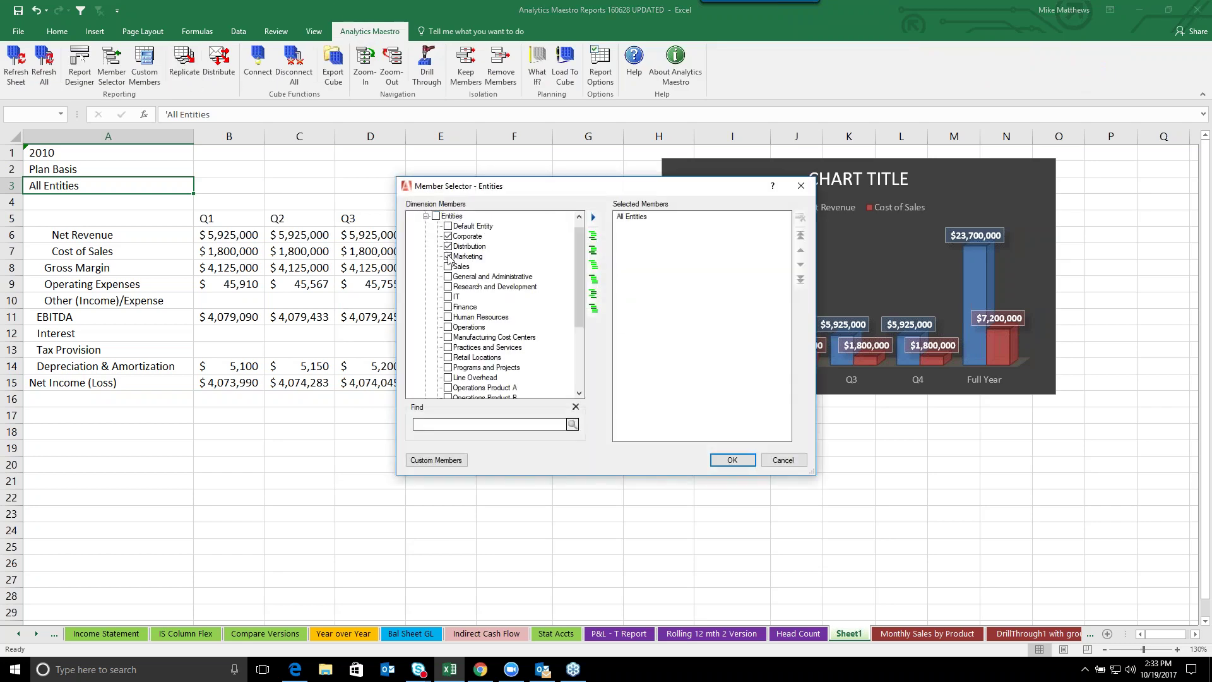
left_click(593, 216)
left_click(732, 460)
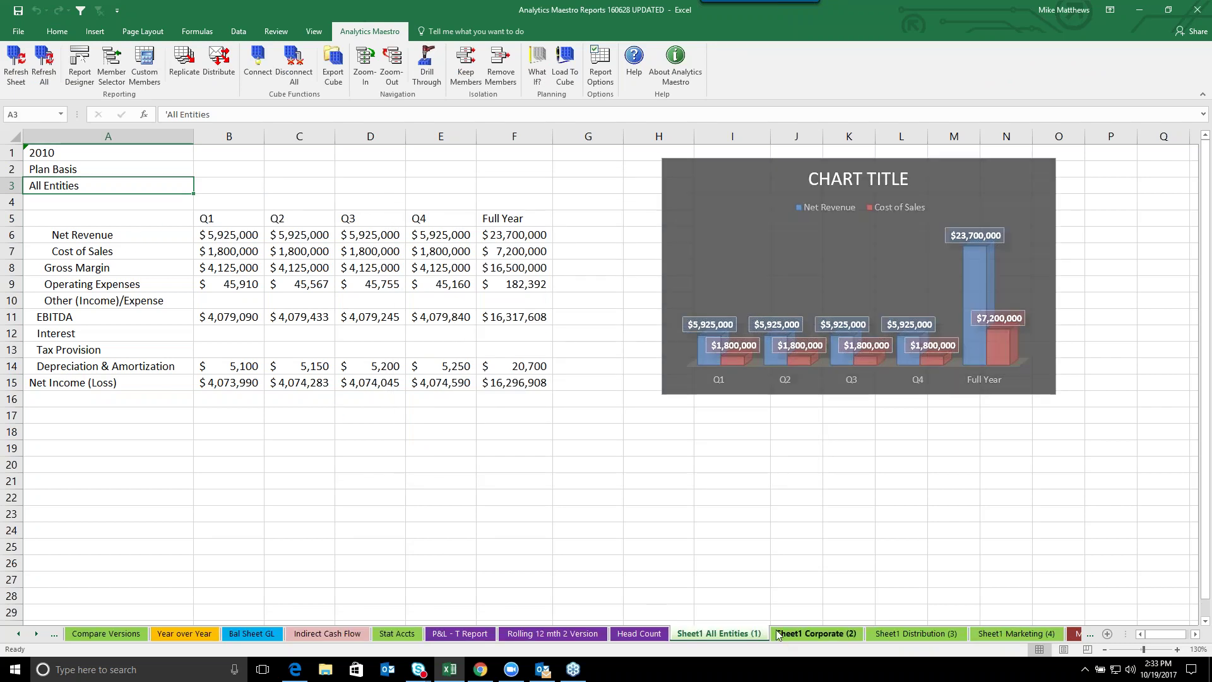
- Review the replicated Corporate, Distribution and Marketing report sheets, and return to the All Entities sheet
left_click(778, 635)
left_click(912, 633)
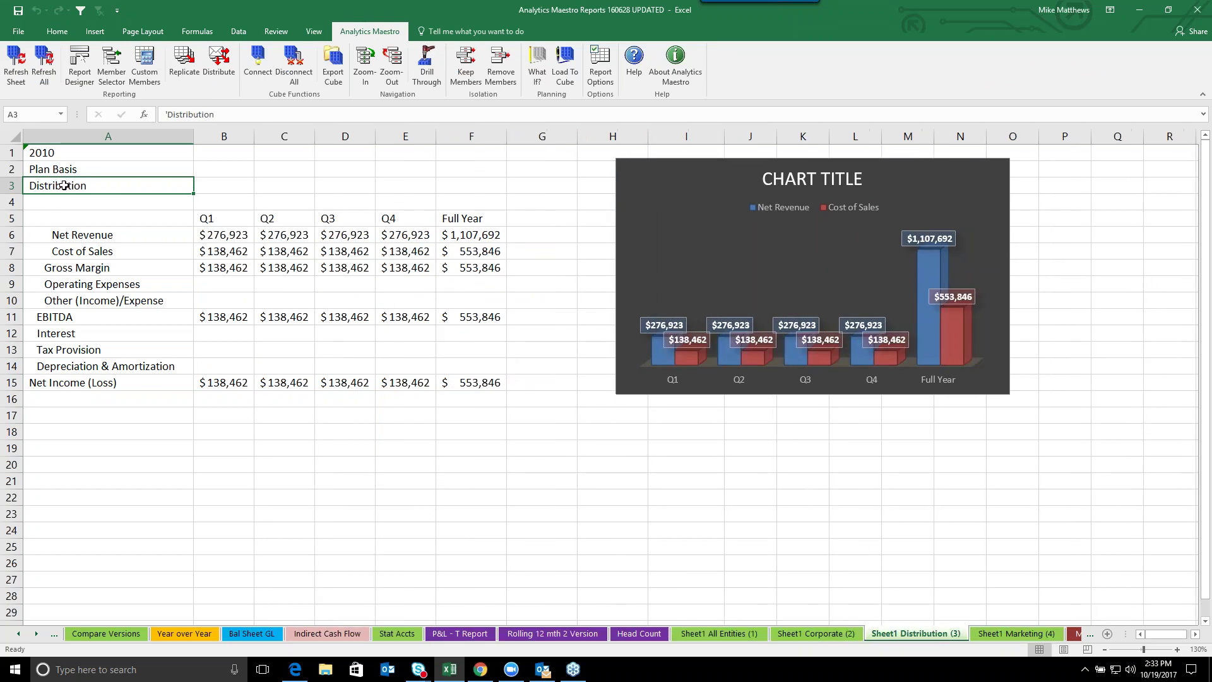
left_click(1016, 633)
left_click(811, 634)
left_click(722, 639)
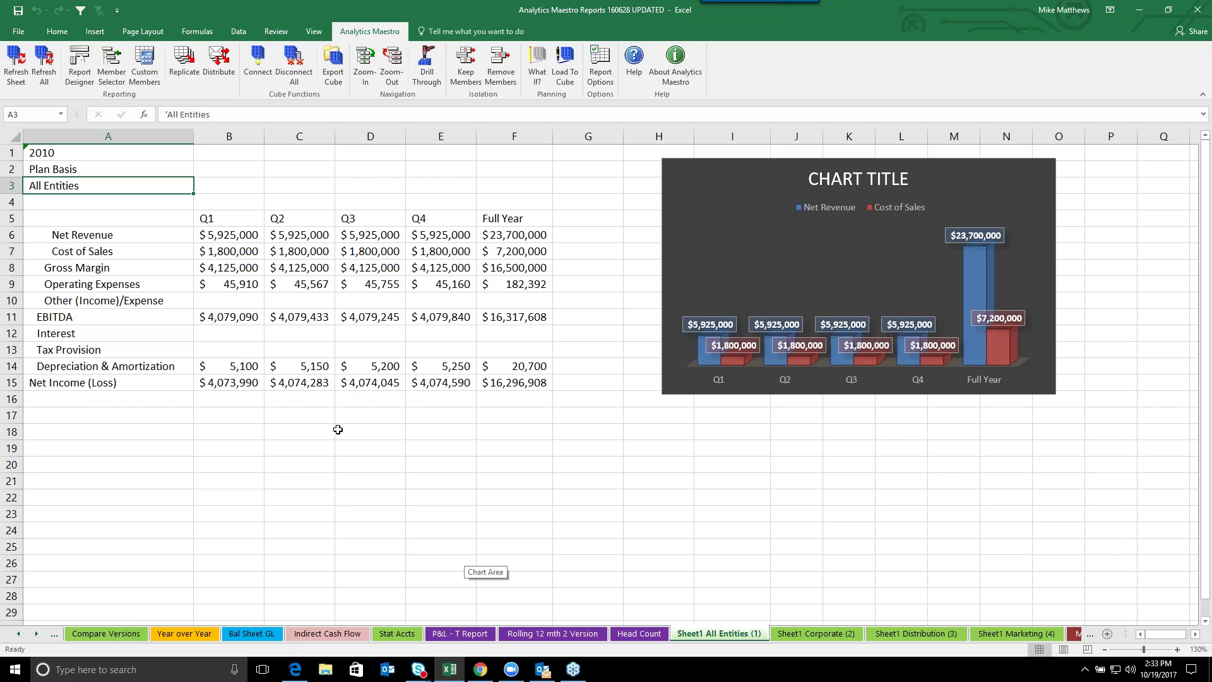
- Switch to Chrome and close the Personnel, Revenue and Operating Expenses pages, keeping Favorite Reports open
left_click(479, 671)
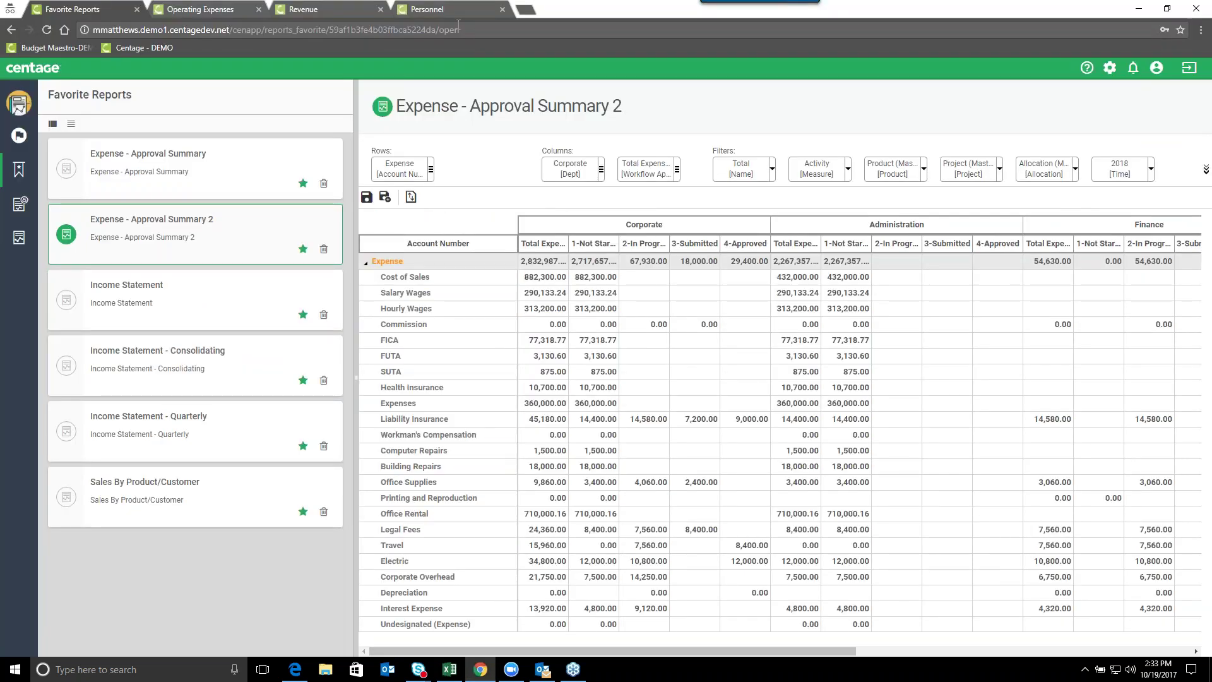
left_click(502, 9)
left_click(380, 9)
left_click(258, 10)
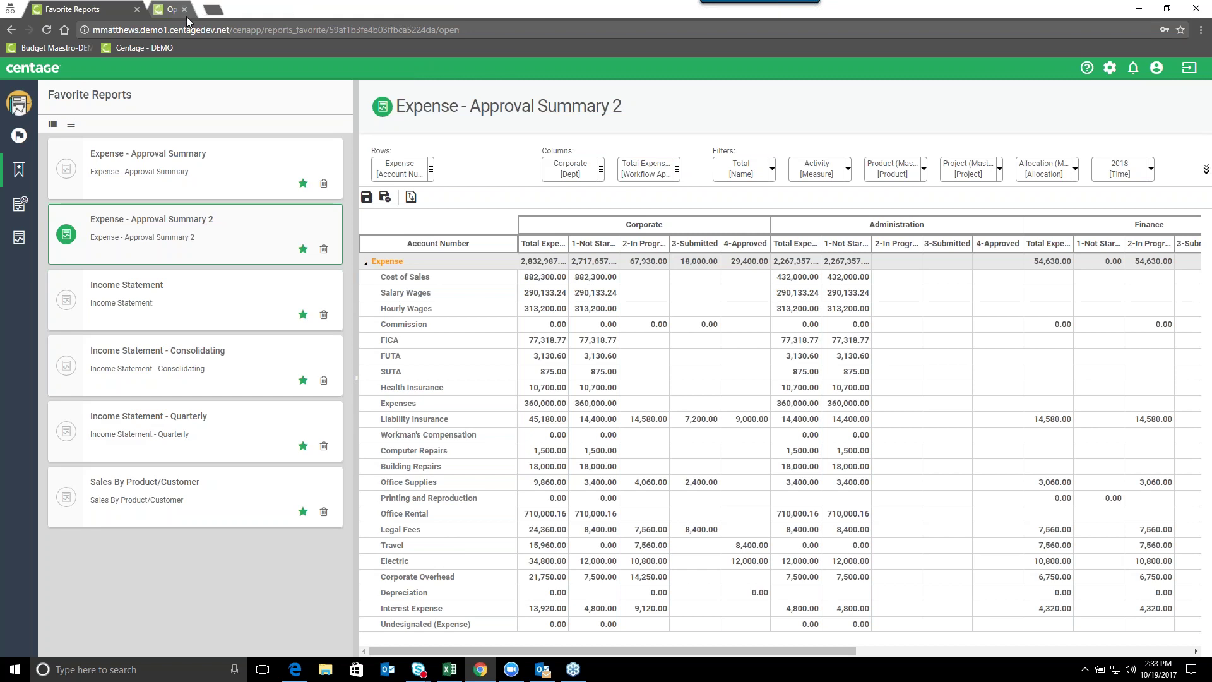
- Open the Budget Maestro landing page and check the list of modules available to the current account
left_click(19, 102)
left_click(129, 205)
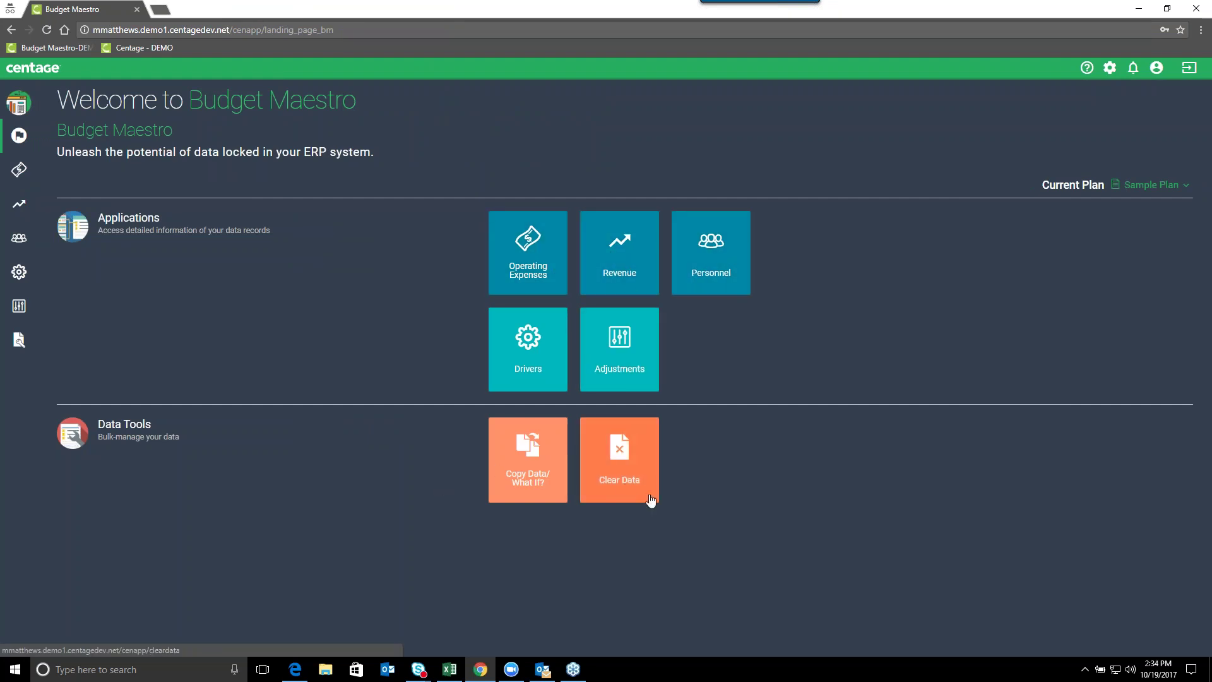
left_click(18, 107)
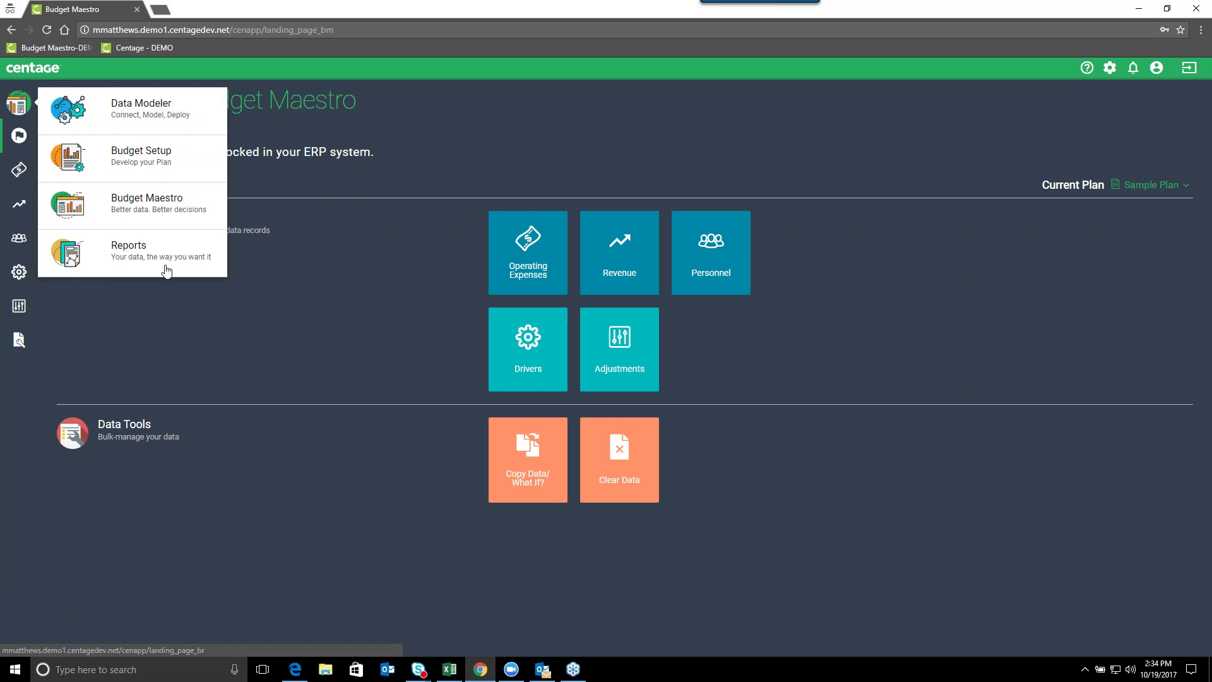
left_click(218, 321)
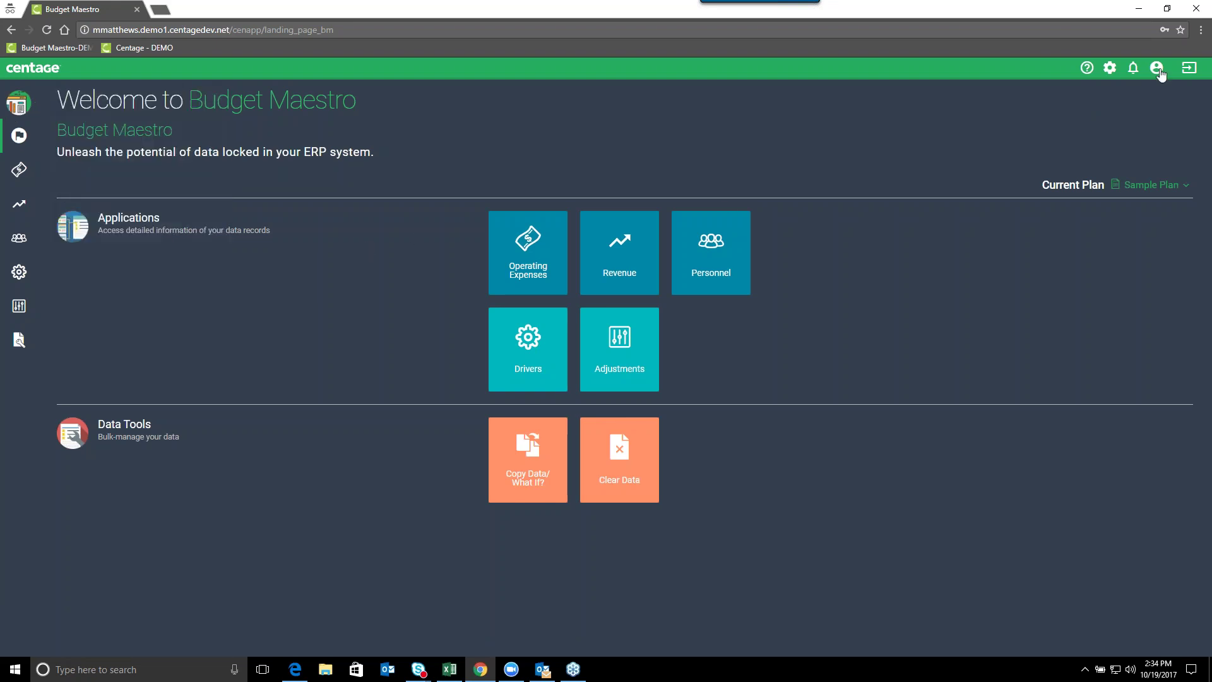
- Sign out of Centage, sign back in with a different user account, and view the modules available to it
left_click(1185, 71)
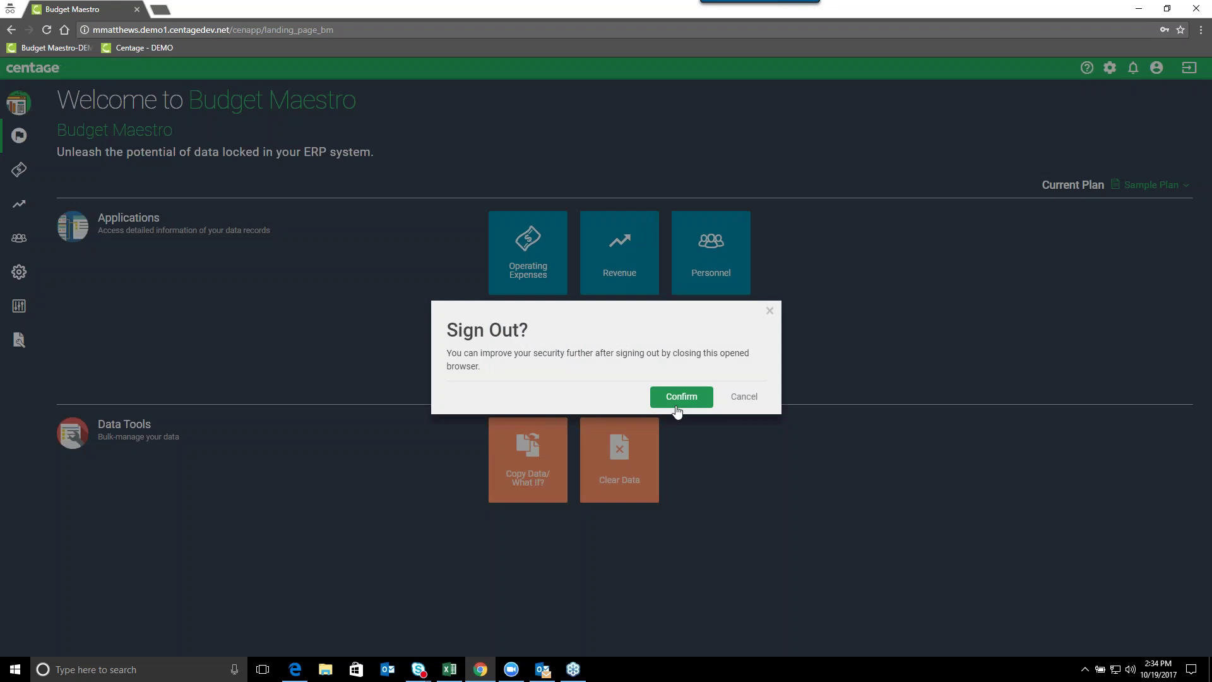
left_click(680, 395)
left_click(544, 246)
left_click(568, 285)
left_click(575, 351)
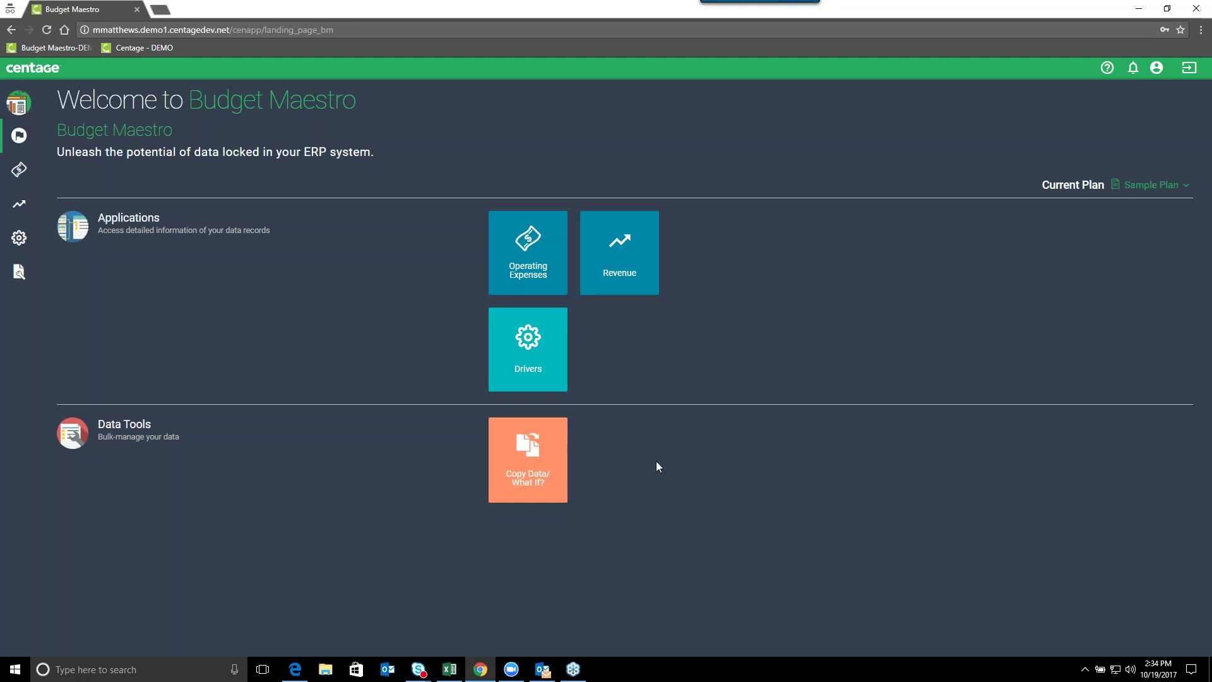
left_click(538, 466)
left_click(18, 103)
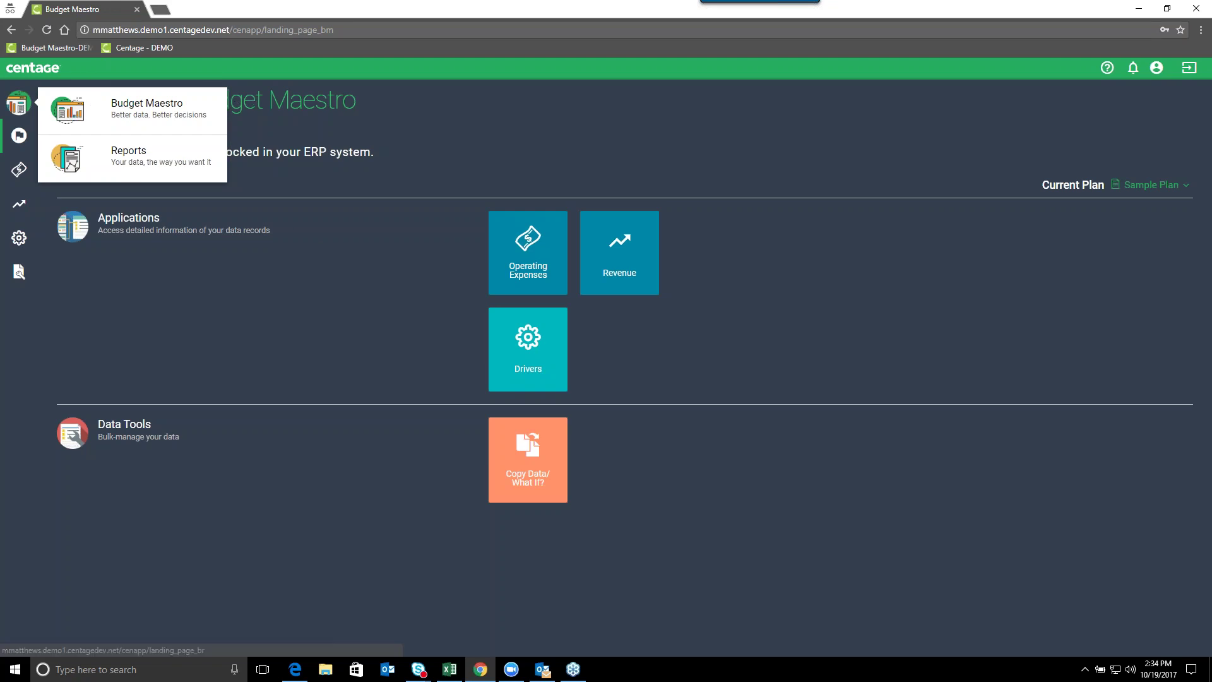
- Open Operating Expenses, collapse its Properties and Details sections, and check which departments the Dept filter offers
left_click(528, 258)
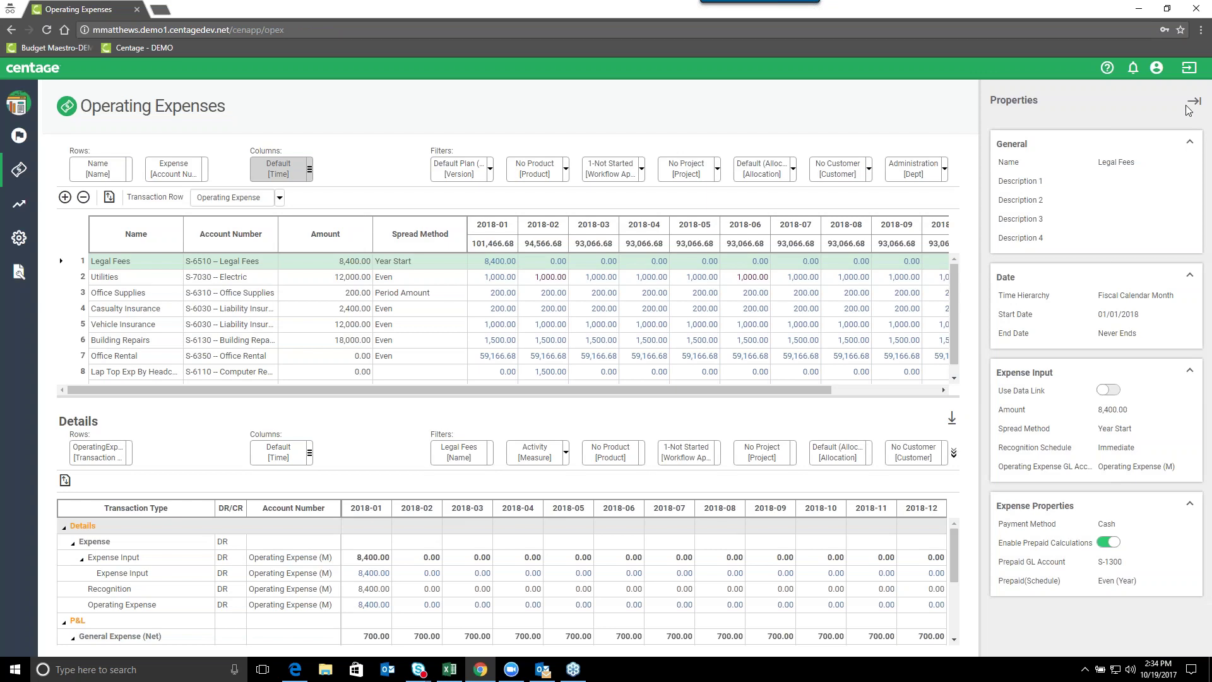
left_click(1191, 102)
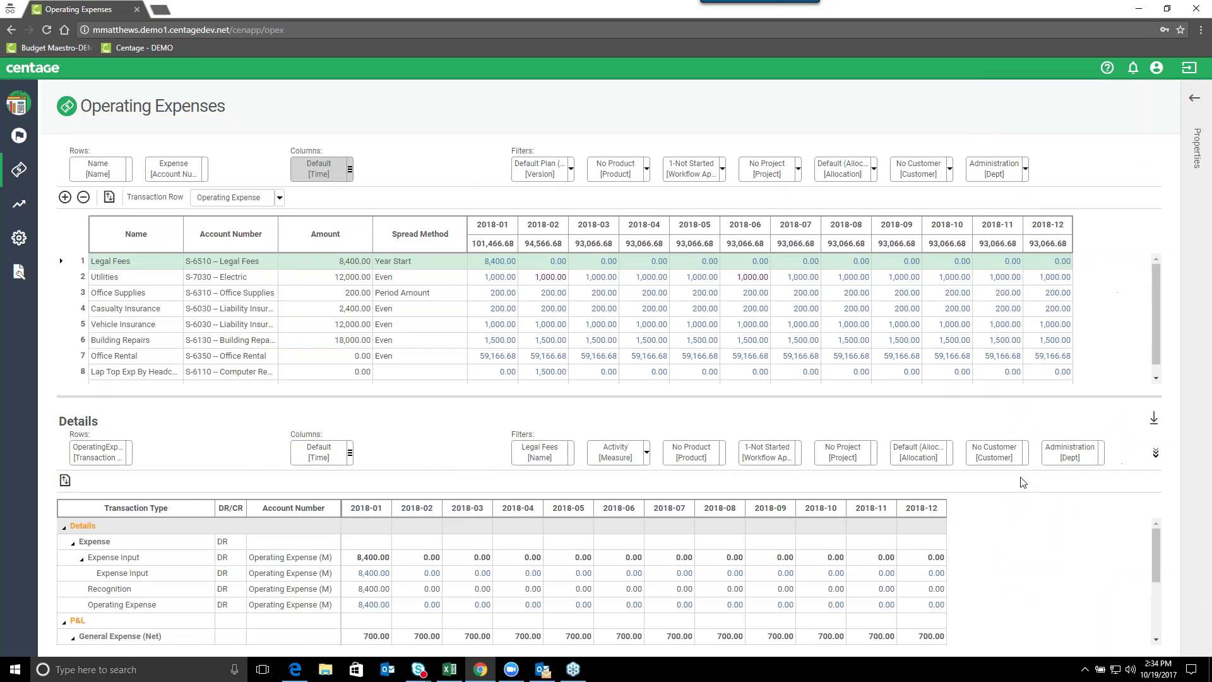
left_click(1153, 422)
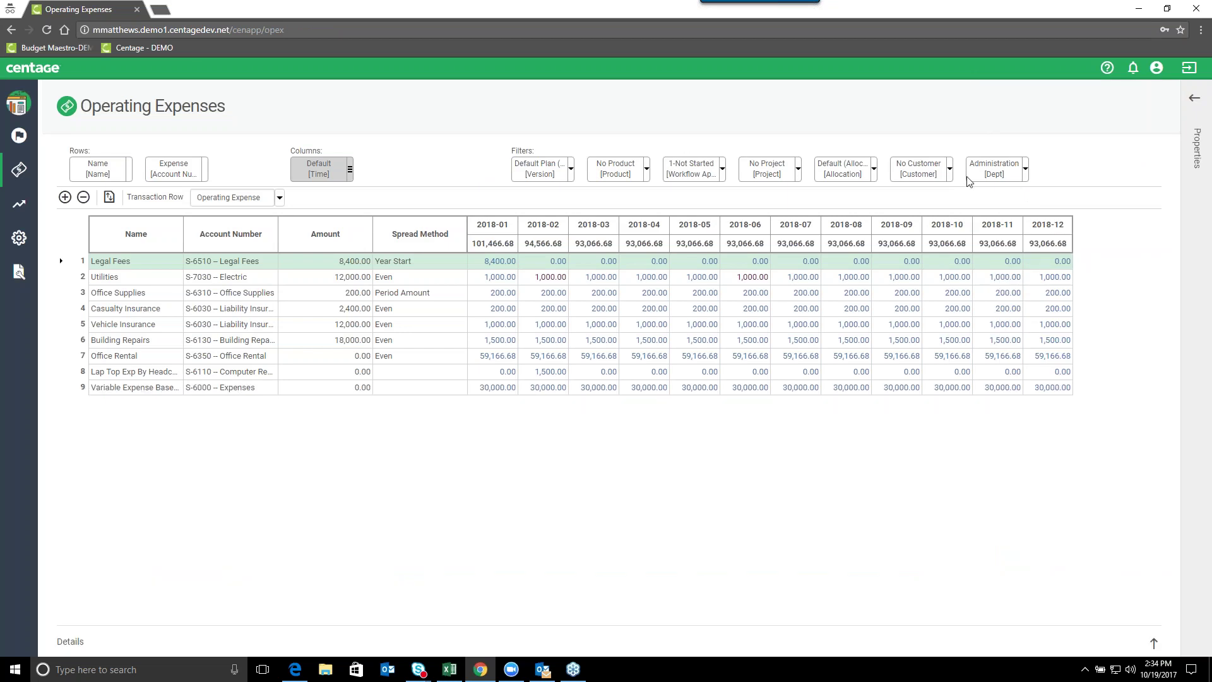
left_click(1025, 171)
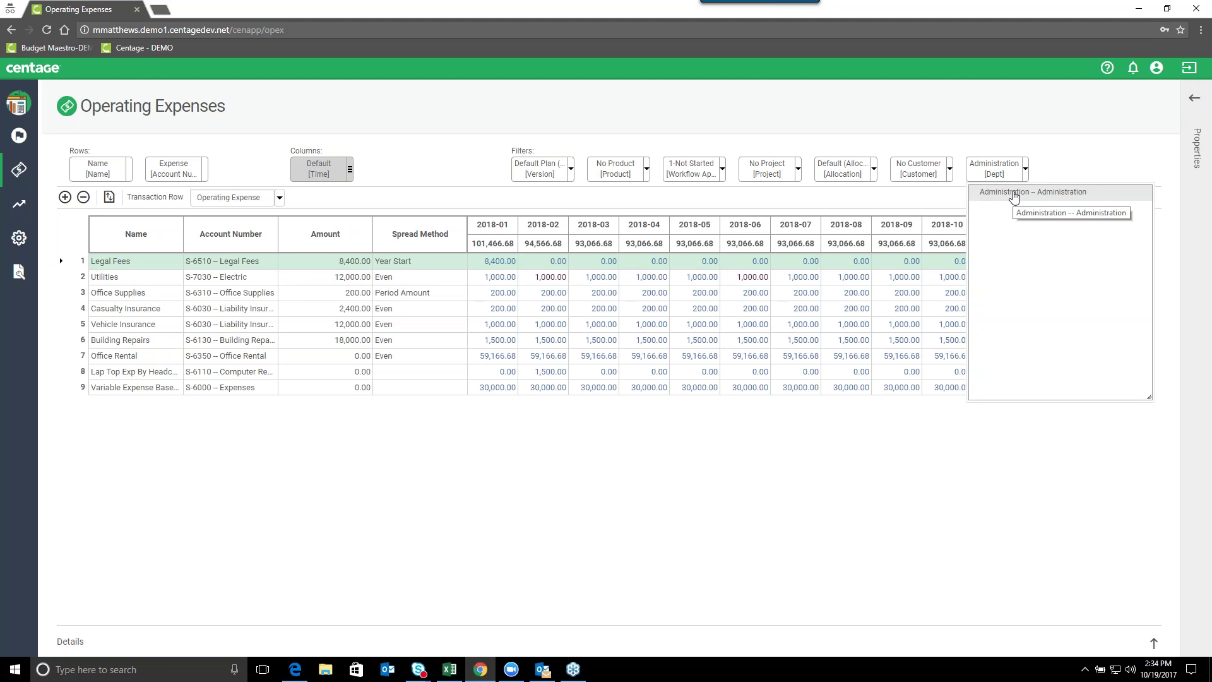
left_click(781, 594)
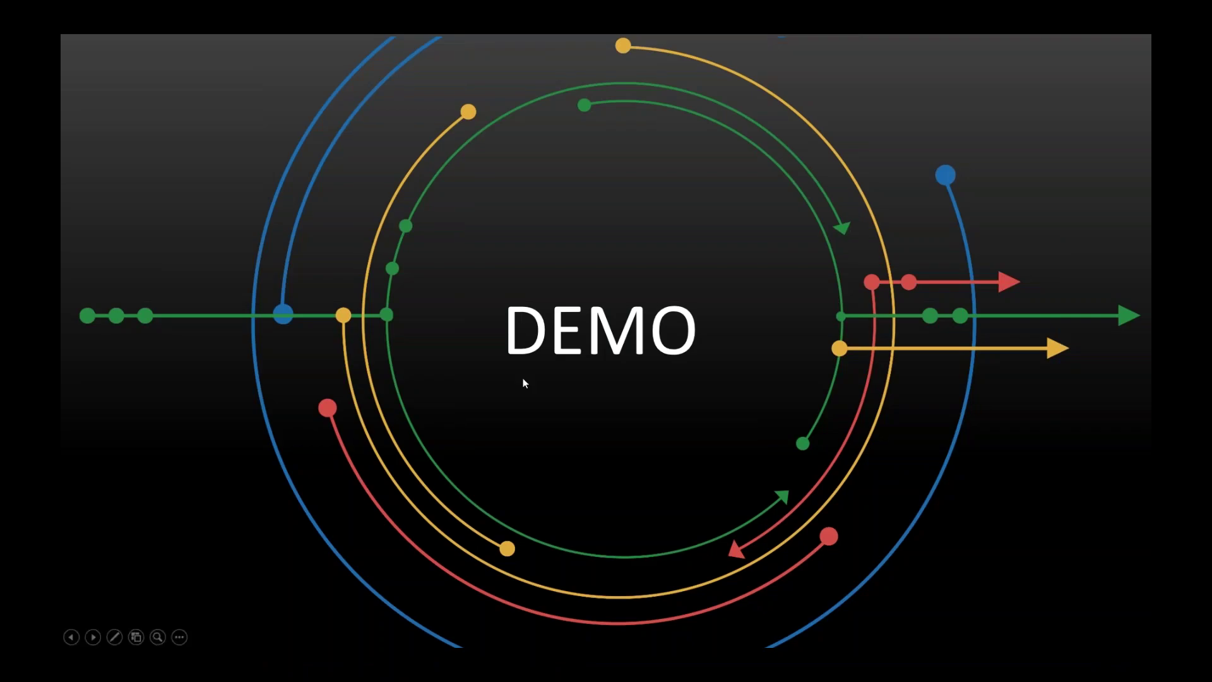
left_click(535, 394)
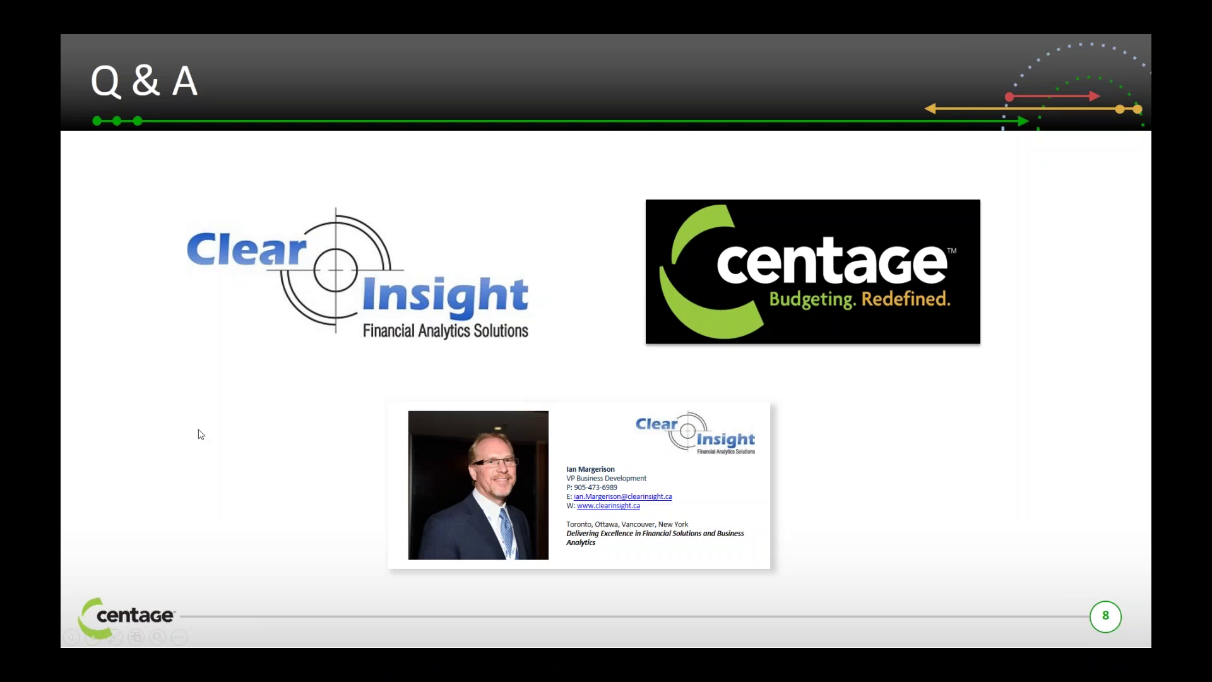